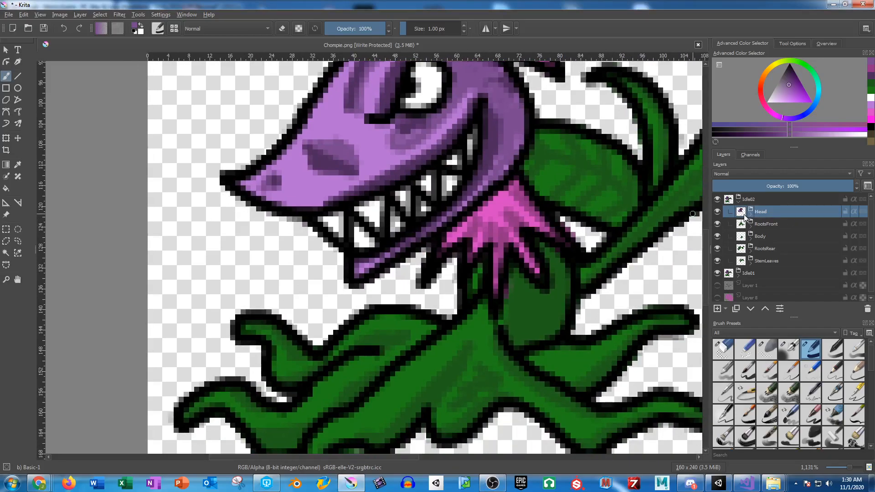
# Step: Try to rotate the Head layer of the Idle02 group slightly and nudge it to the right
pyautogui.moveTo(504, 169); pyautogui.dragTo(492, 202)
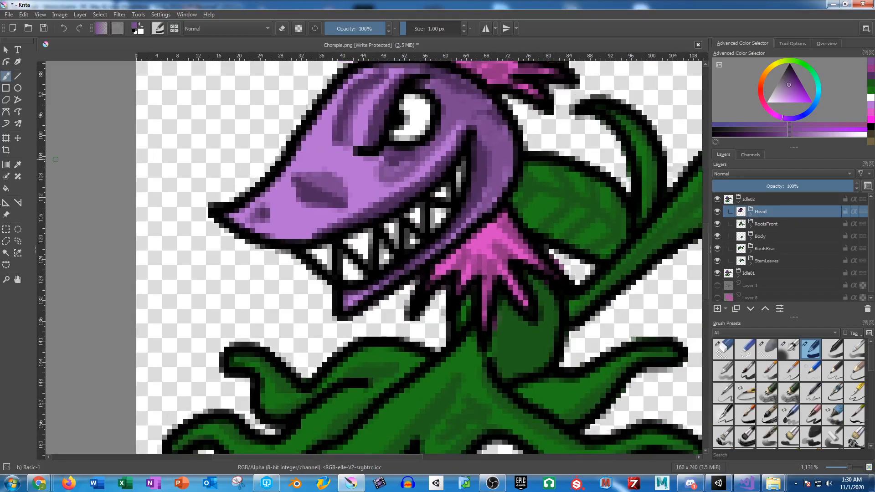
pyautogui.click(5, 137)
pyautogui.moveTo(170, 254); pyautogui.dragTo(171, 254)
pyautogui.moveTo(402, 268); pyautogui.dragTo(406, 267)
pyautogui.press('Return')
pyautogui.scroll(-3, 406, 267)
pyautogui.scroll(2, 409, 264)
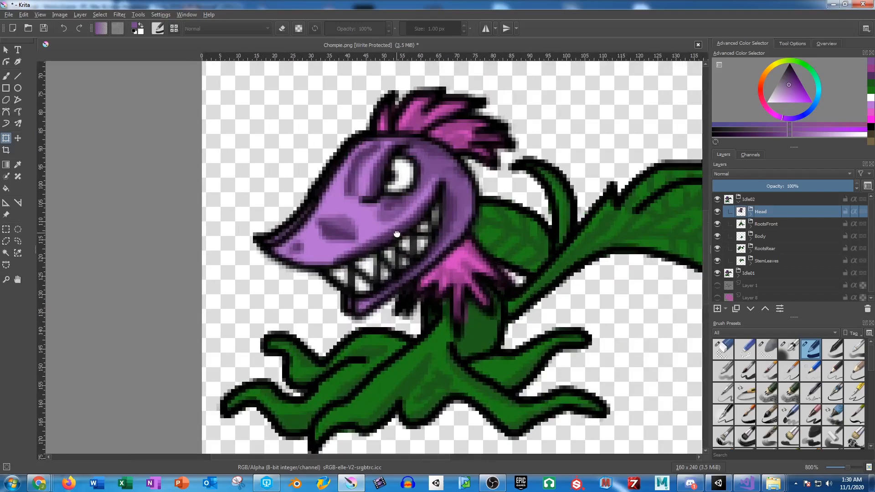
pyautogui.scroll(-1, 398, 237)
pyautogui.scroll(4, 383, 232)
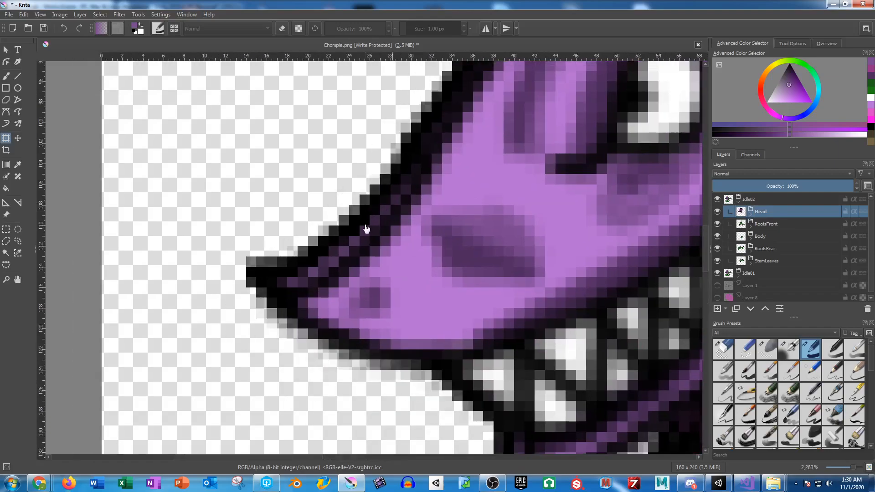
pyautogui.hotkey('ctrl', 'z')
# Step: Rotate Idle02's Head layer slightly counter-clockwise, shift it about one pixel right, and compare the pose with Idle01
pyautogui.moveTo(527, 255); pyautogui.dragTo(395, 228)
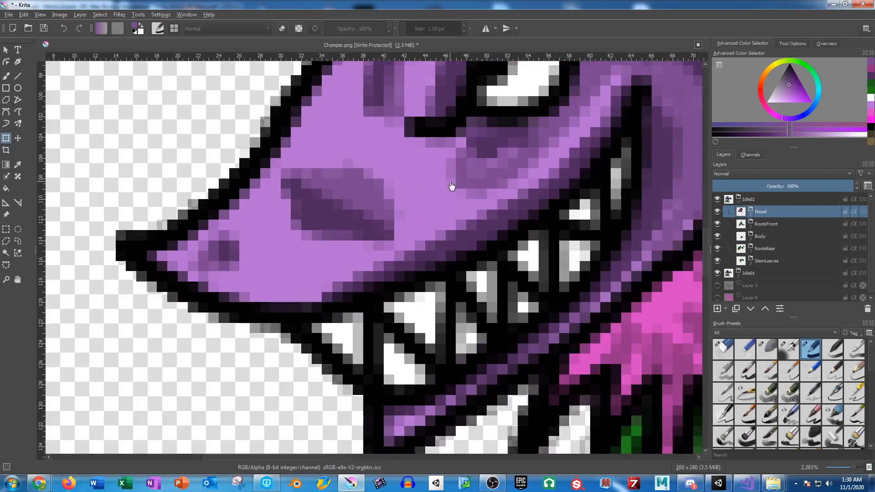
pyautogui.click(434, 215)
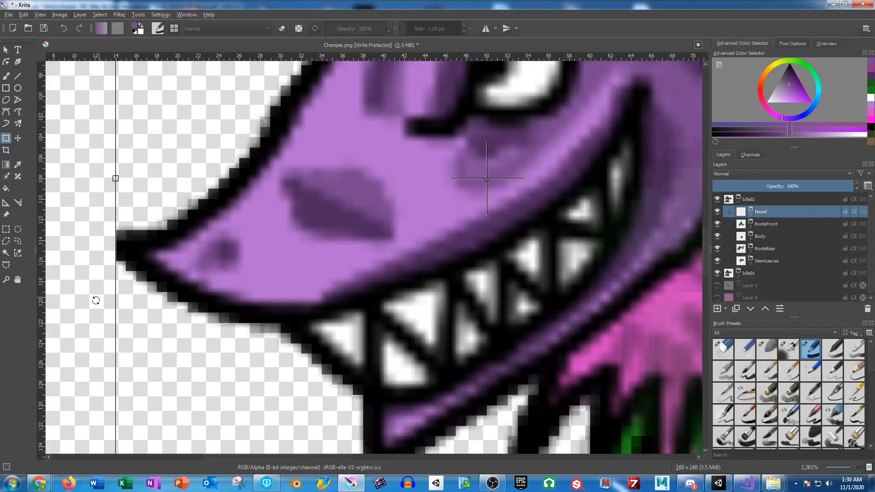
pyautogui.moveTo(96, 299); pyautogui.dragTo(94, 307)
pyautogui.scroll(-2, 338, 244)
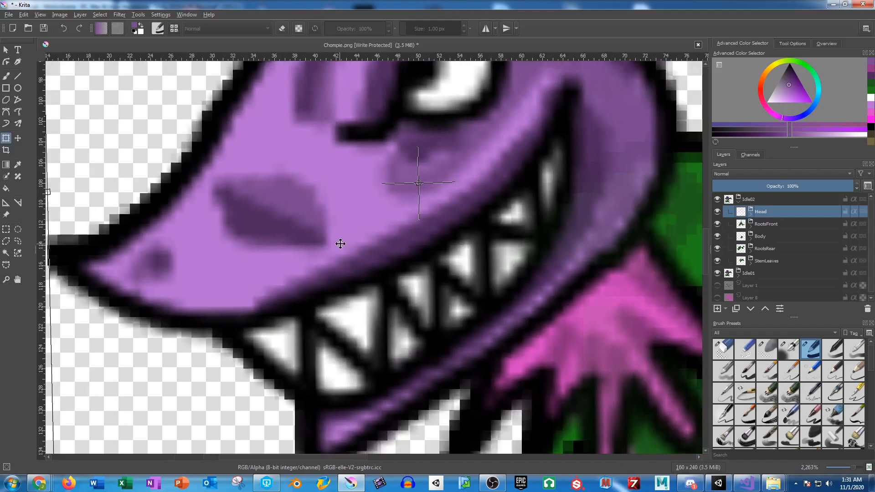
pyautogui.scroll(2, 421, 252)
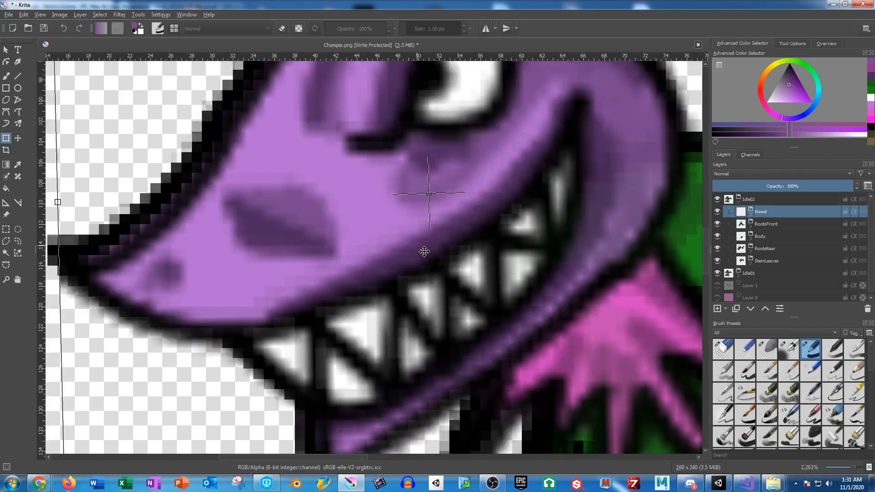
pyautogui.press('Up')
pyautogui.scroll(-4, 424, 249)
pyautogui.press('Return')
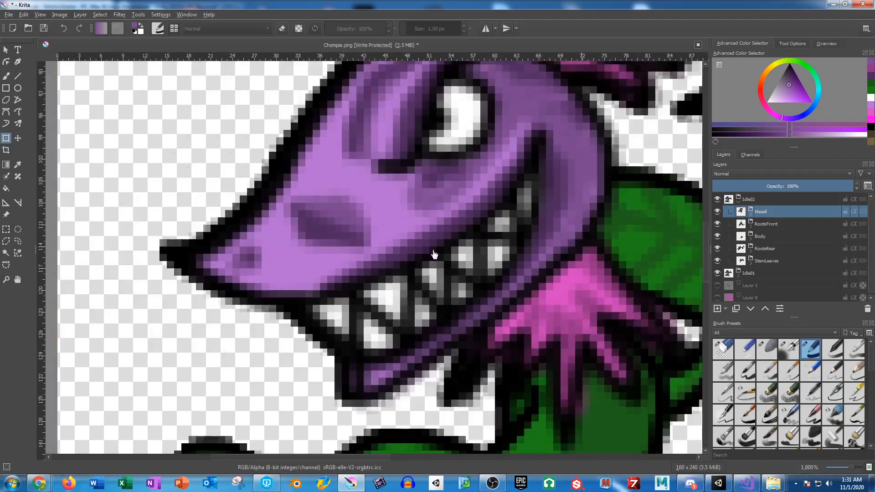
pyautogui.scroll(2, 494, 241)
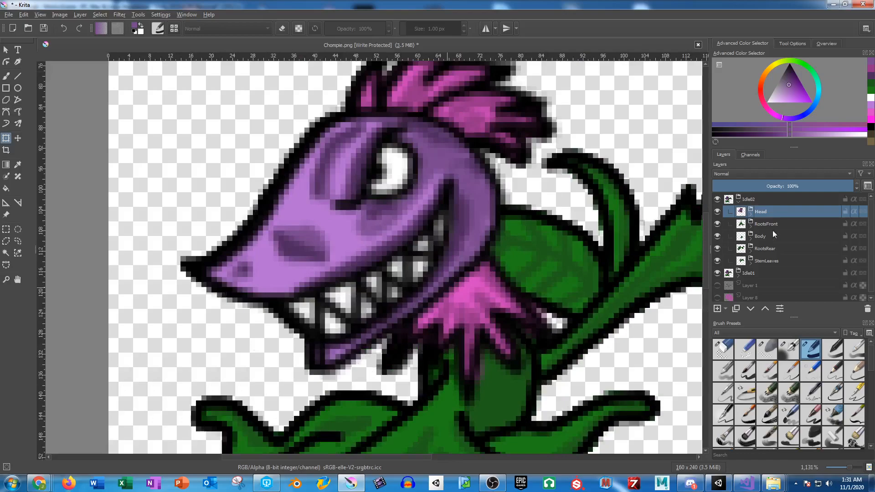
pyautogui.click(717, 199)
pyautogui.click(717, 199)
pyautogui.click(717, 199)
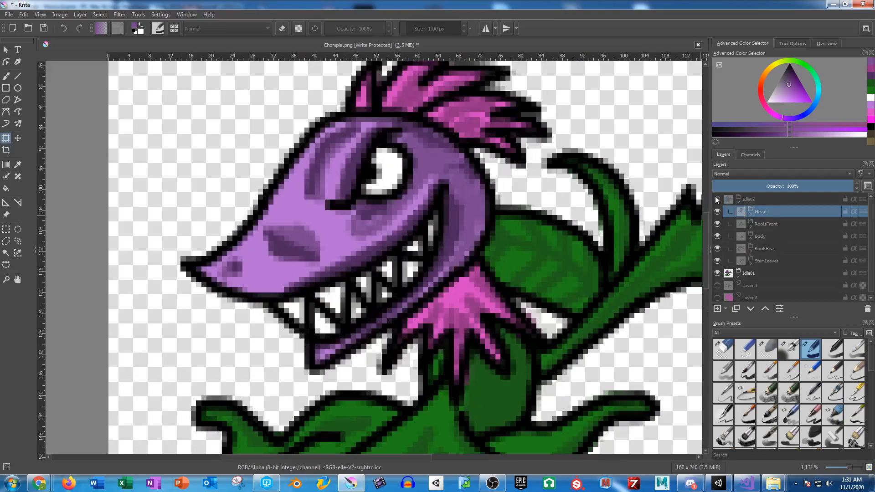
pyautogui.click(717, 199)
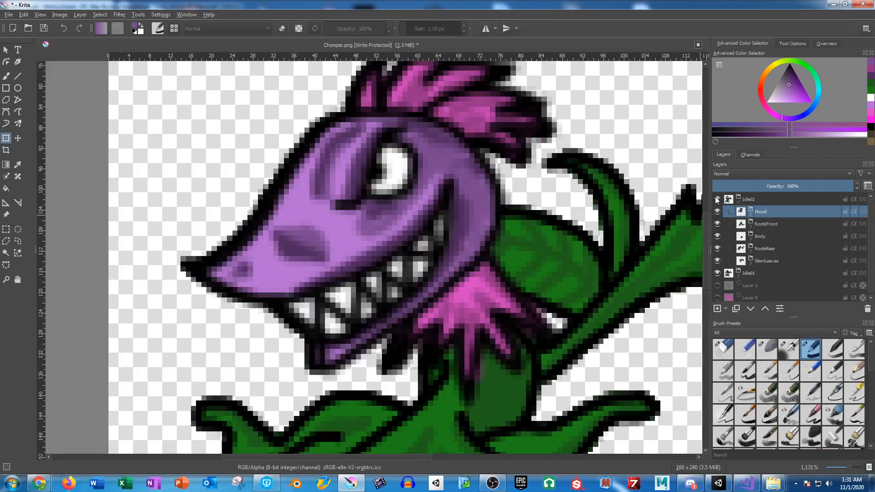
# Step: Shift the RootsFront layer of Idle02 one pixel up and one pixel to the right
pyautogui.click(768, 225)
pyautogui.moveTo(553, 259); pyautogui.dragTo(509, 96)
pyautogui.click(494, 307)
pyautogui.moveTo(495, 294); pyautogui.dragTo(520, 222)
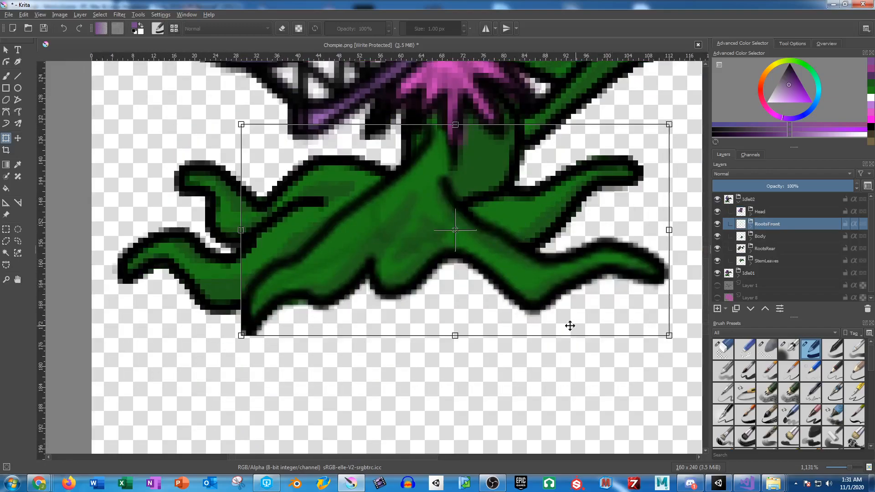
pyautogui.moveTo(408, 219); pyautogui.dragTo(409, 210)
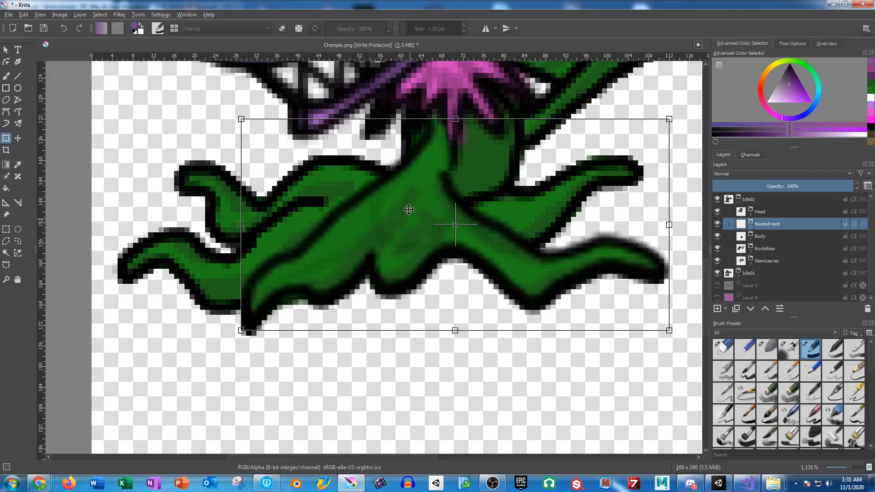
pyautogui.press('Right')
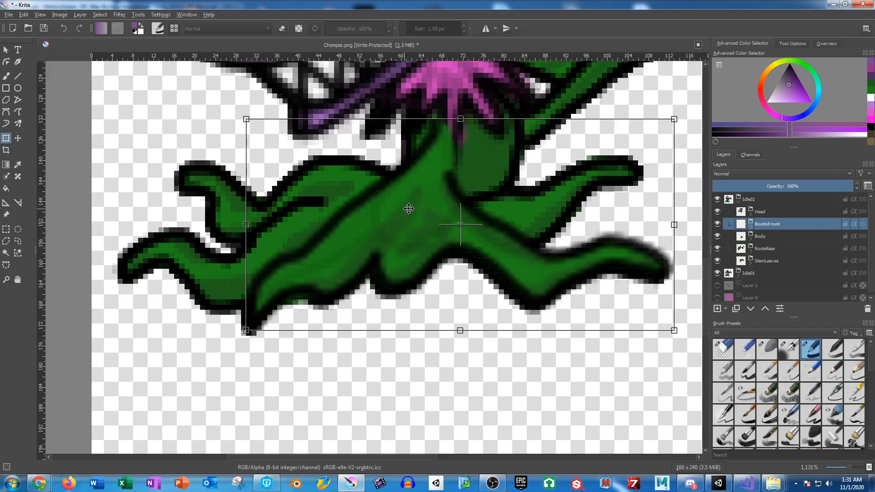
pyautogui.press('Return')
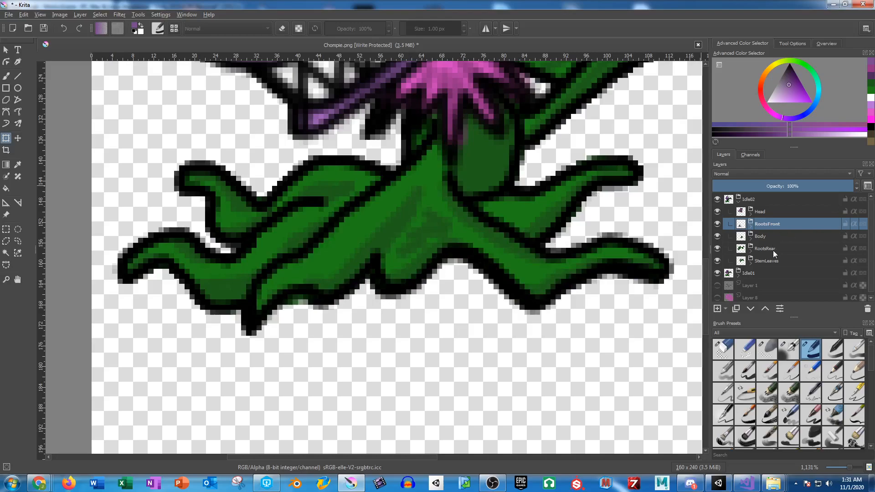
# Step: Shift the RootsRear layer of Idle02 one pixel left and one pixel up
pyautogui.click(775, 248)
pyautogui.click(526, 220)
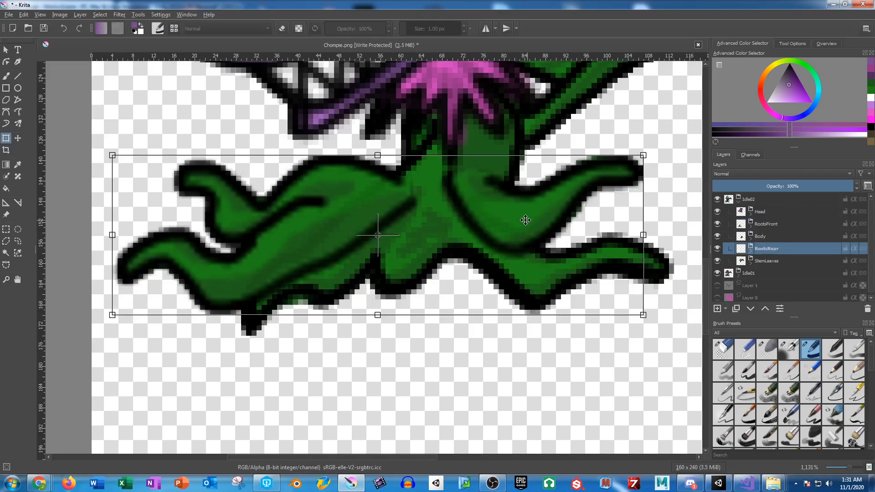
pyautogui.press('Left')
pyautogui.press('Up')
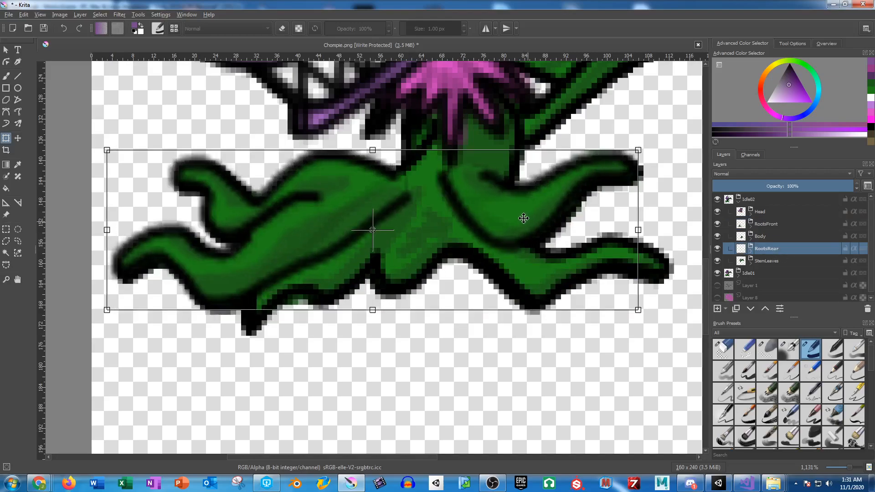
pyautogui.press('Return')
# Step: Rotate the StemLeaves layer of Idle02 slightly clockwise around a pivot placed at the base of the stem
pyautogui.click(776, 262)
pyautogui.moveTo(553, 95); pyautogui.dragTo(449, 240)
pyautogui.click(536, 178)
pyautogui.moveTo(523, 176); pyautogui.dragTo(347, 237)
pyautogui.moveTo(453, 213); pyautogui.dragTo(340, 259)
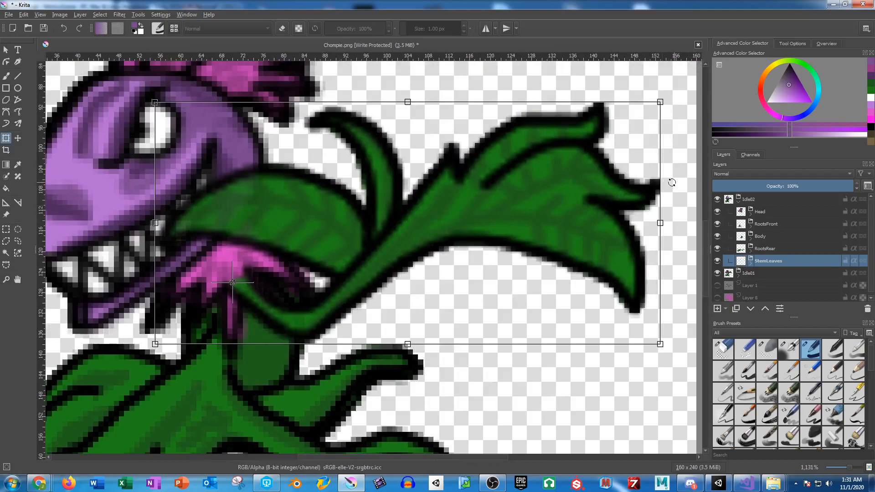
pyautogui.moveTo(672, 185); pyautogui.dragTo(672, 189)
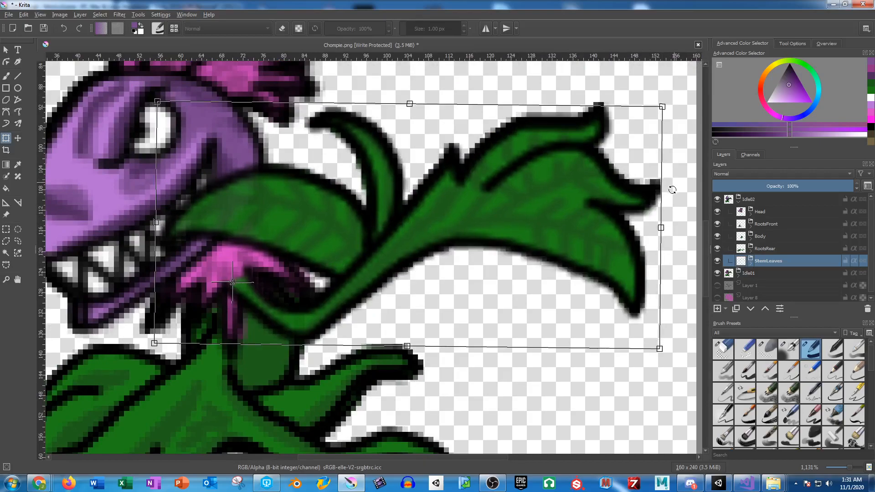
pyautogui.press('Return')
pyautogui.moveTo(413, 202); pyautogui.dragTo(542, 183)
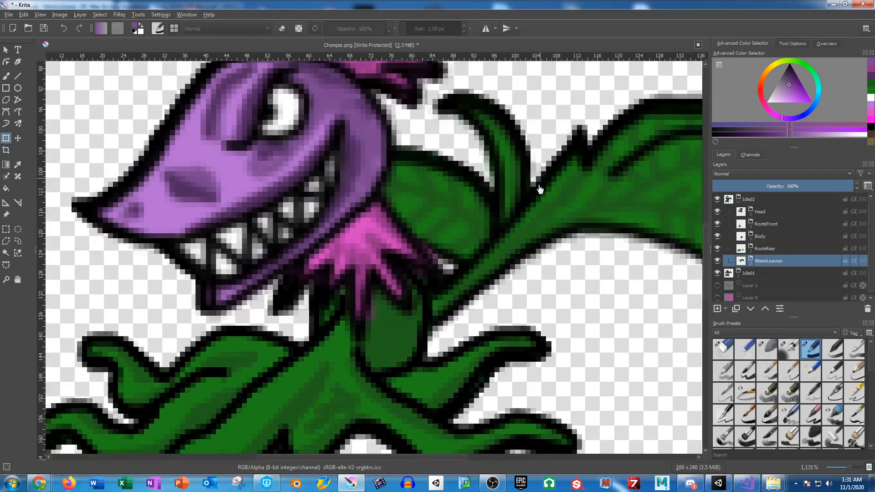
# Step: Collapse the Idle02 group, duplicate the Idle01 group, and place the copy above Idle02
pyautogui.click(738, 202)
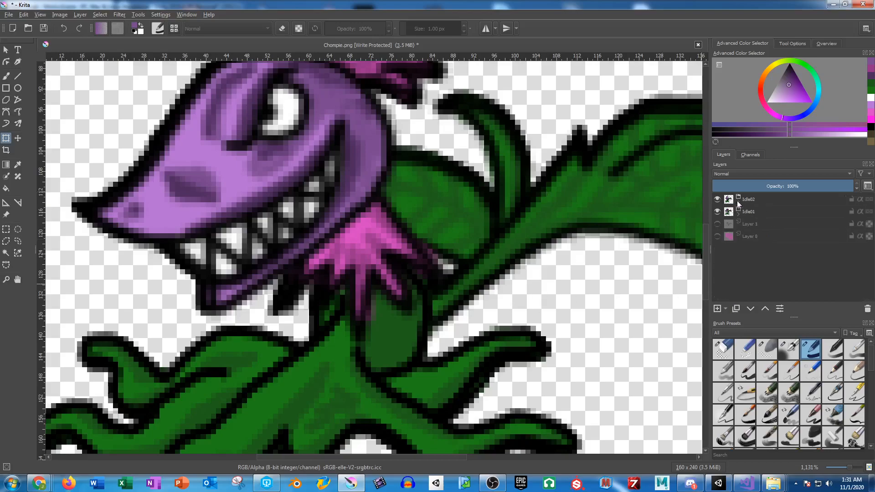
pyautogui.click(750, 213)
pyautogui.hotkey('ctrl', 'j')
pyautogui.moveTo(752, 214); pyautogui.dragTo(759, 196)
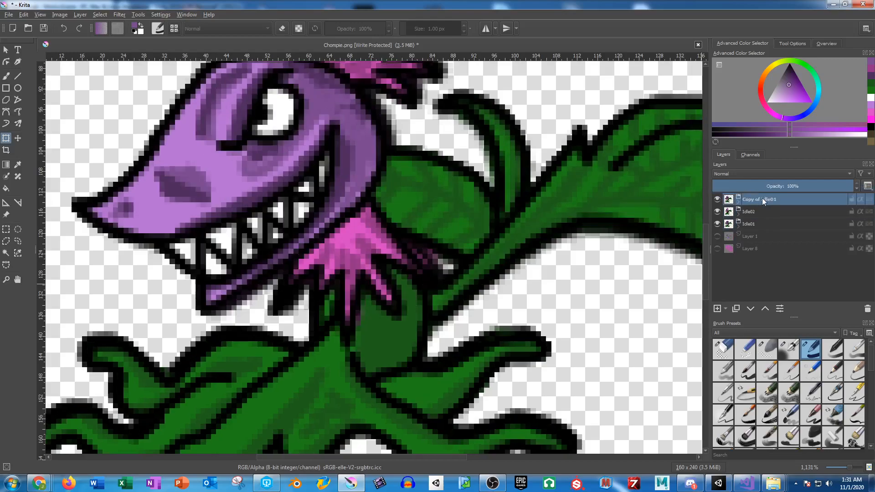
# Step: Hide the original Idle01 group and rename its expanded copy Idle03
pyautogui.click(738, 203)
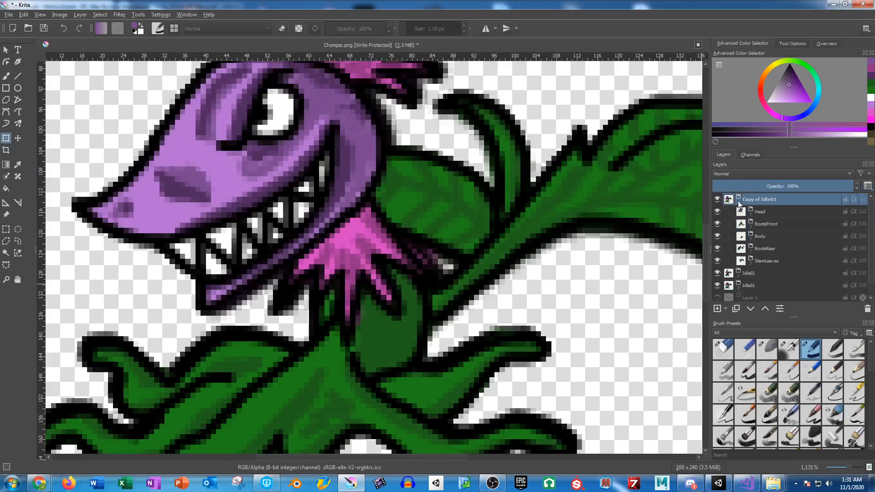
pyautogui.click(717, 285)
pyautogui.doubleClick(768, 199)
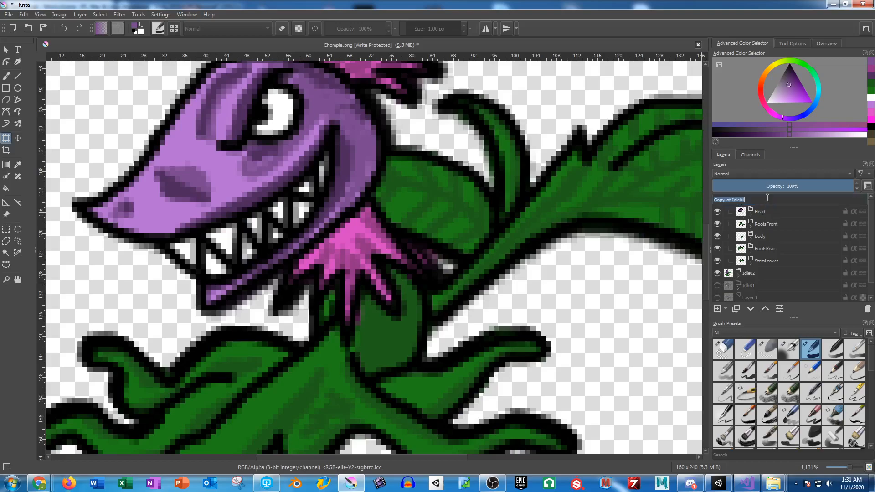
pyautogui.write('Idle')
pyautogui.press('Return')
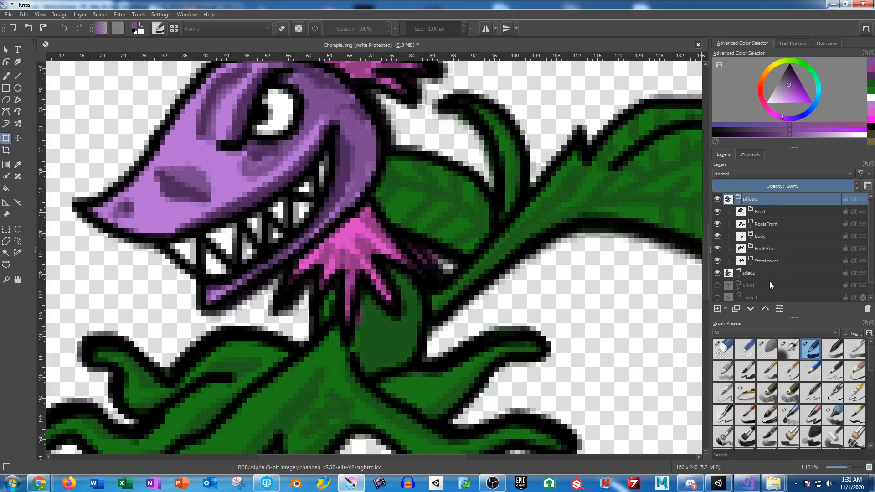
pyautogui.moveTo(769, 280)
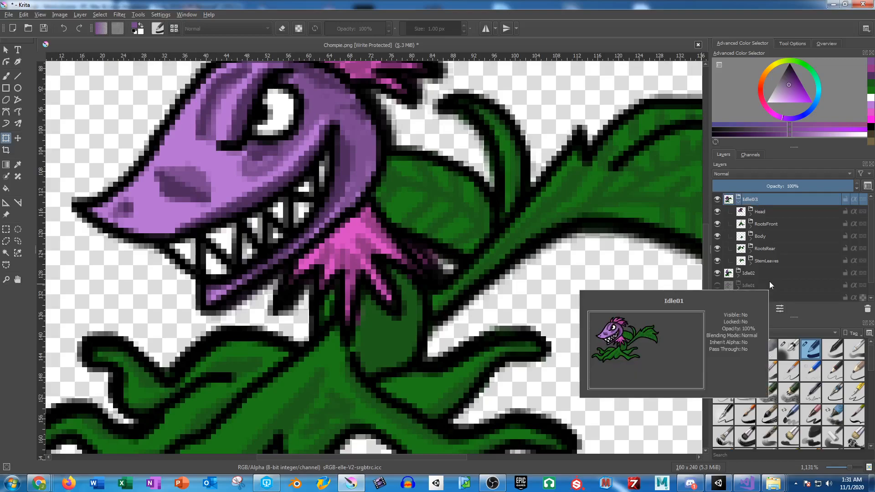
# Step: Rotate the Head layer of Idle03 slightly counter-clockwise and shift it a little right and down
pyautogui.moveTo(290, 154); pyautogui.dragTo(409, 237)
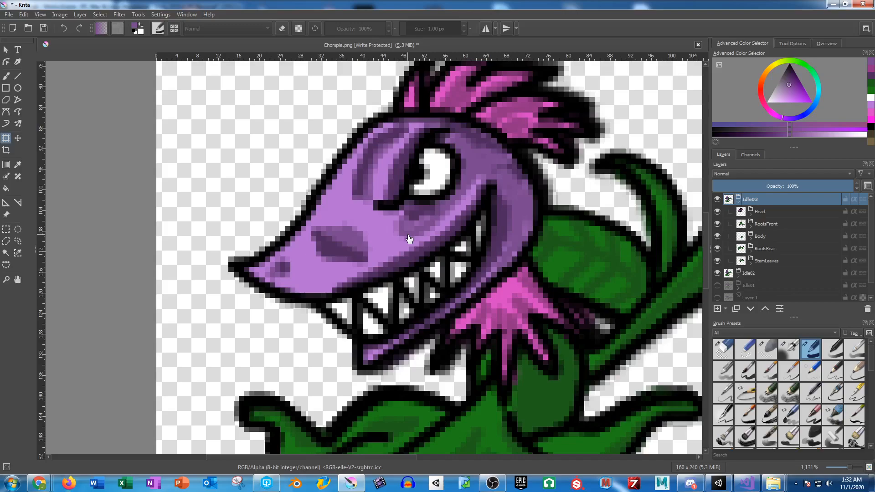
pyautogui.click(769, 211)
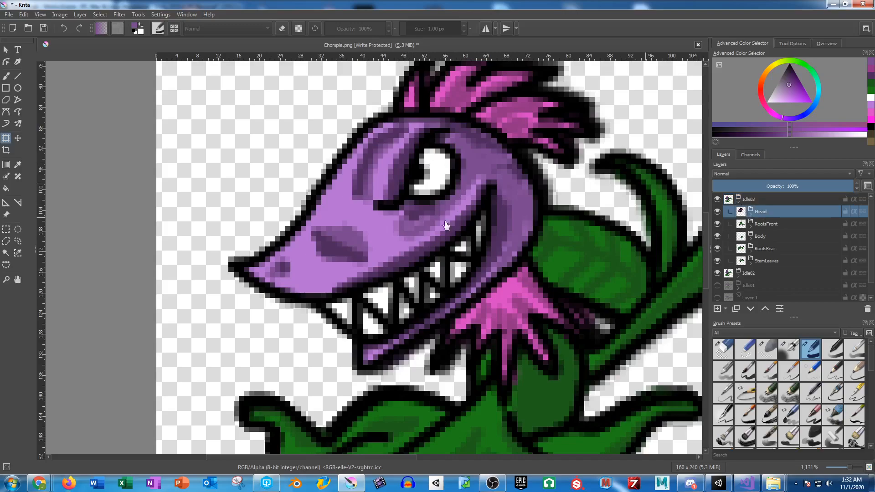
pyautogui.moveTo(196, 253); pyautogui.dragTo(196, 263)
pyautogui.moveTo(362, 265); pyautogui.dragTo(369, 274)
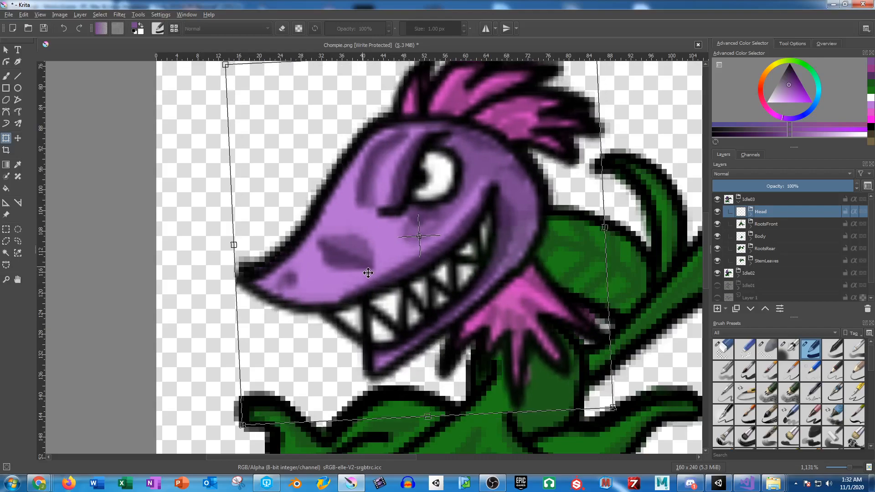
pyautogui.press('Return')
# Step: Toggle the visibility of Idle03 repeatedly to compare its head pose with Idle02
pyautogui.moveTo(465, 240); pyautogui.dragTo(379, 203)
pyautogui.click(718, 200)
pyautogui.click(718, 200)
pyautogui.click(718, 199)
pyautogui.click(718, 200)
pyautogui.click(718, 200)
pyautogui.click(718, 199)
pyautogui.click(717, 200)
pyautogui.click(718, 199)
pyautogui.click(718, 199)
pyautogui.click(718, 199)
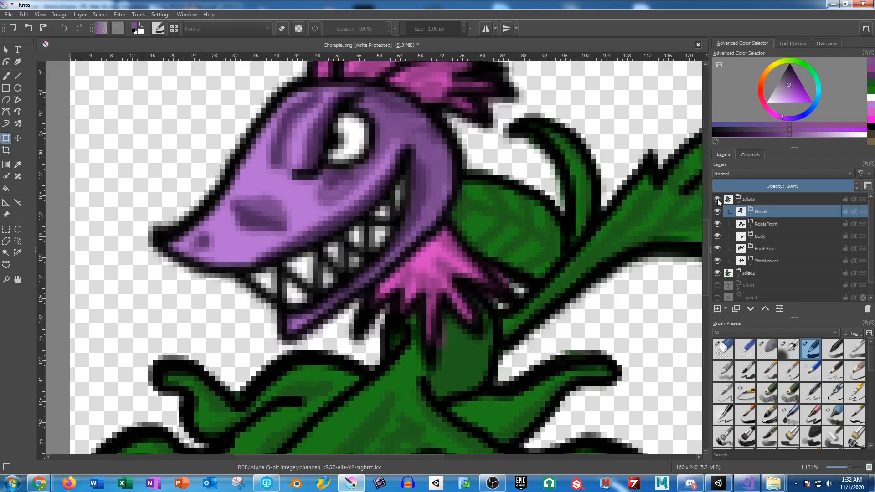
# Step: Shift the RootsRear layer of Idle03 two pixels up and two pixels to the left
pyautogui.moveTo(453, 237); pyautogui.dragTo(529, 124)
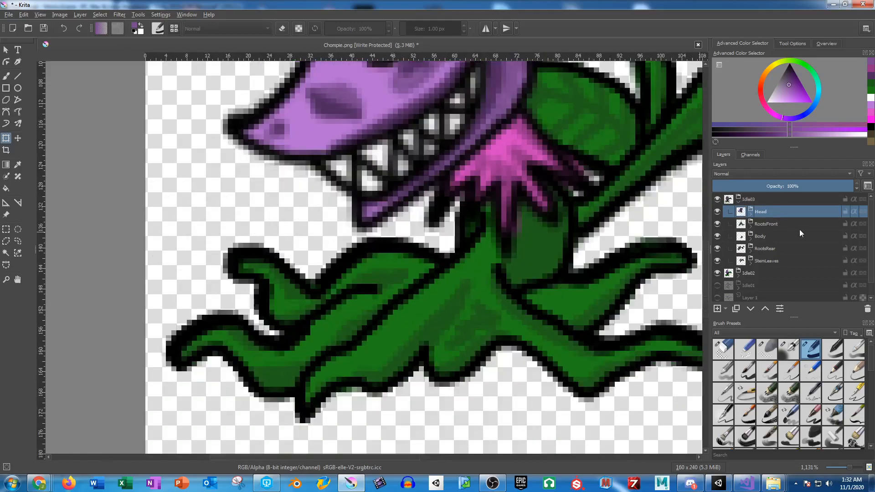
pyautogui.click(774, 248)
pyautogui.moveTo(409, 262); pyautogui.dragTo(413, 244)
pyautogui.click(411, 244)
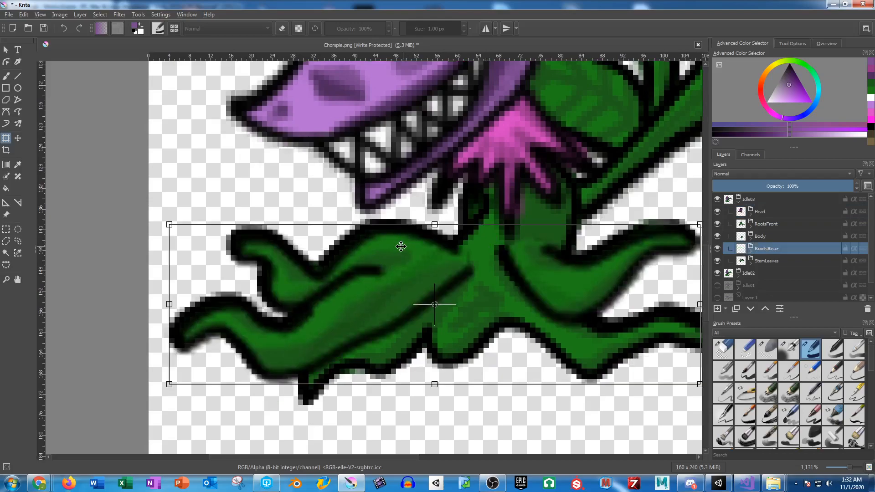
pyautogui.press('Up')
pyautogui.press('Left')
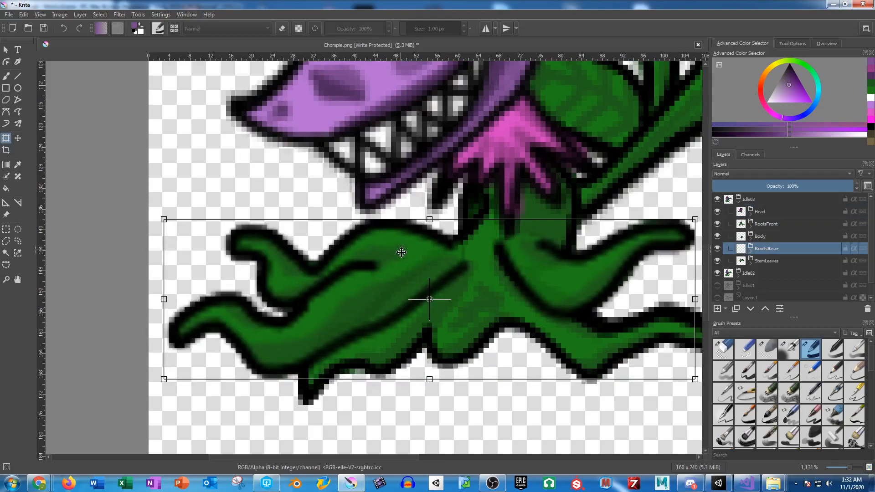
pyautogui.press('Up')
pyautogui.press('Left')
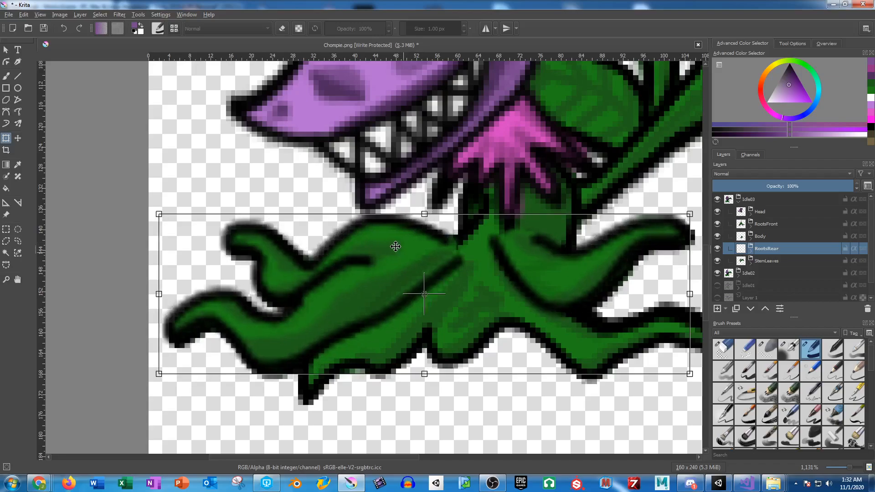
pyautogui.press('Return')
pyautogui.moveTo(517, 264); pyautogui.dragTo(380, 209)
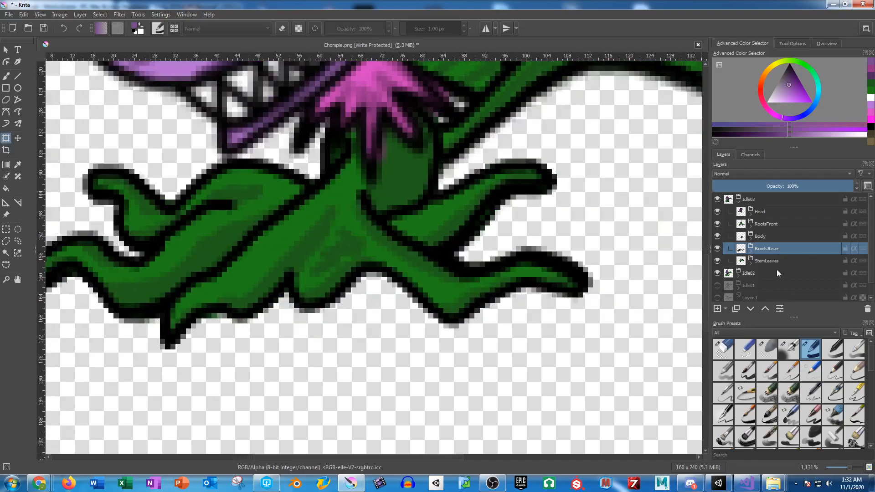
# Step: Shift the RootsFront layer of Idle03 two pixels up and two pixels to the right
pyautogui.click(765, 224)
pyautogui.click(396, 267)
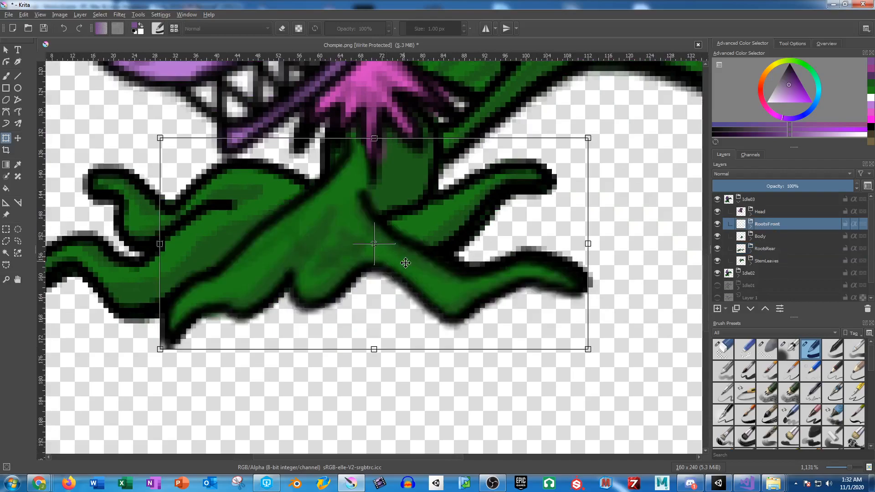
pyautogui.press('Up')
pyautogui.press('Right')
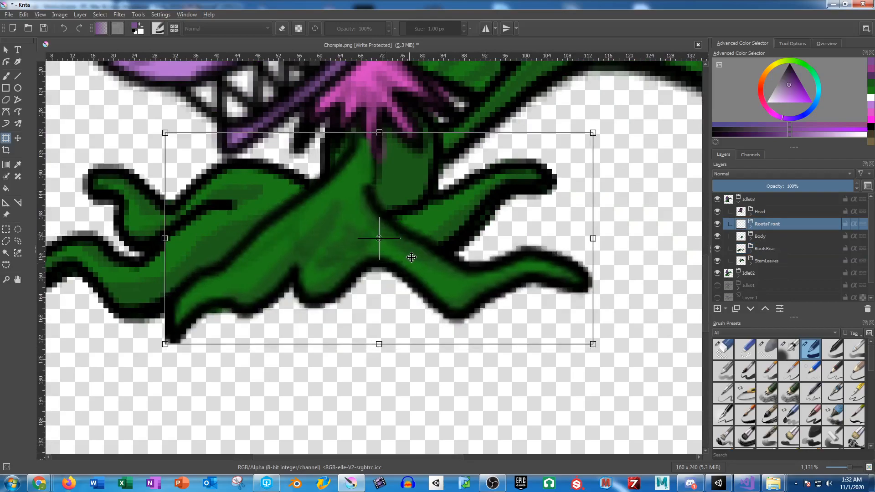
pyautogui.moveTo(411, 256); pyautogui.dragTo(417, 253)
pyautogui.press('Return')
# Step: Rotate the StemLeaves layer of Idle03 slightly clockwise about a pivot at the base of the stem
pyautogui.moveTo(552, 228); pyautogui.dragTo(449, 393)
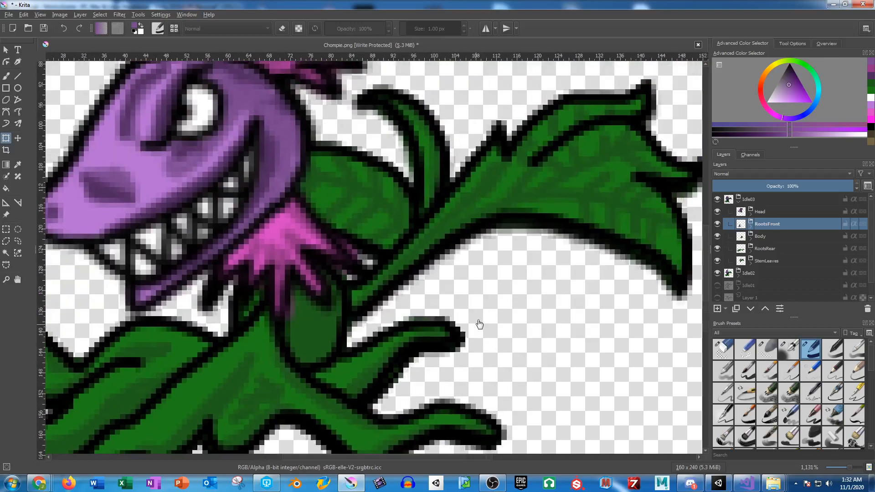
pyautogui.click(770, 261)
pyautogui.click(455, 211)
pyautogui.moveTo(456, 200); pyautogui.dragTo(286, 260)
pyautogui.moveTo(522, 218); pyautogui.dragTo(406, 225)
pyautogui.moveTo(624, 223); pyautogui.dragTo(616, 249)
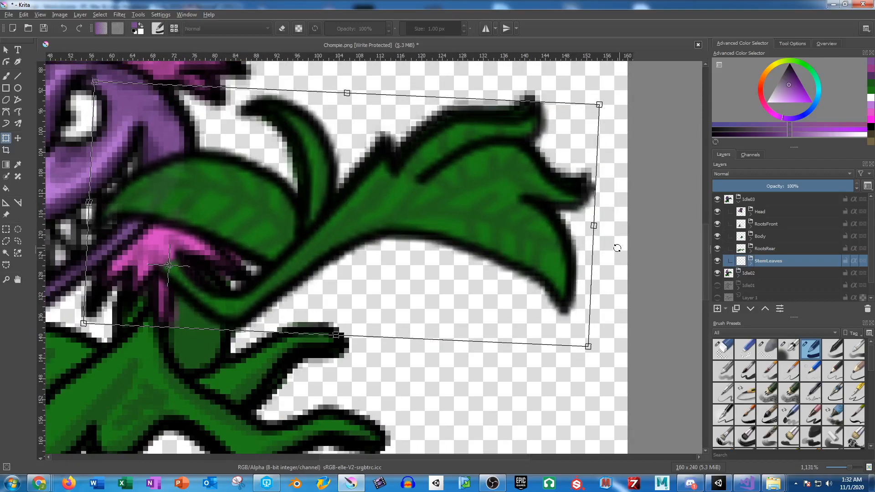
pyautogui.press('Return')
# Step: Toggle the visibility of the Idle03 group repeatedly to compare its full pose with Idle02
pyautogui.scroll(-1, 583, 247)
pyautogui.moveTo(462, 217); pyautogui.dragTo(544, 219)
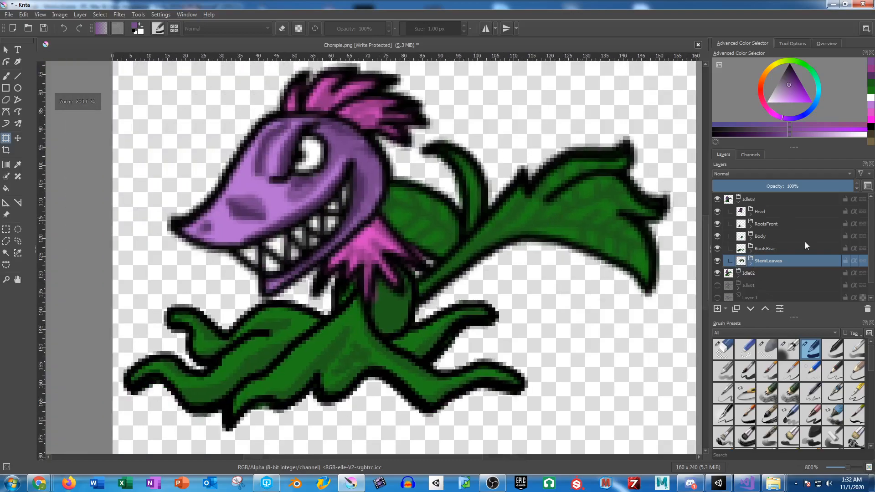
pyautogui.click(717, 198)
pyautogui.click(718, 198)
pyautogui.click(718, 199)
pyautogui.click(718, 199)
pyautogui.click(717, 199)
pyautogui.click(718, 199)
pyautogui.click(718, 199)
pyautogui.click(718, 199)
pyautogui.click(717, 198)
pyautogui.click(718, 199)
pyautogui.click(718, 199)
pyautogui.click(718, 199)
pyautogui.click(718, 199)
pyautogui.click(717, 199)
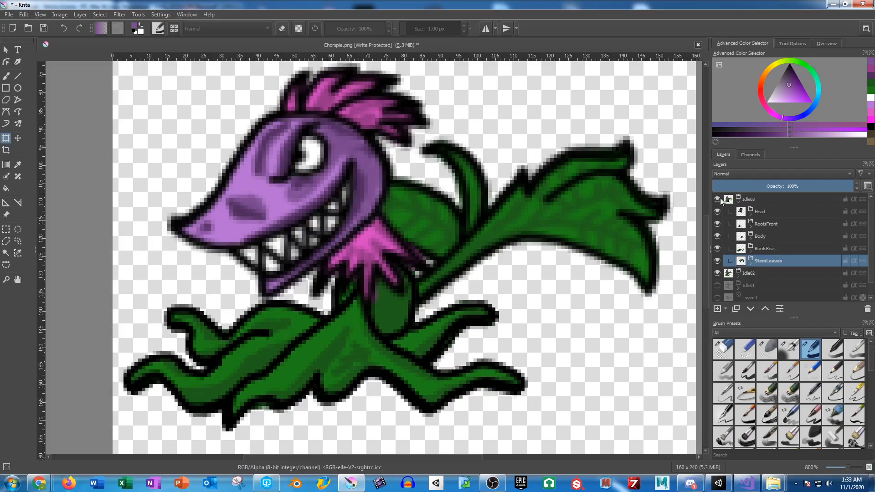
# Step: Collapse Idle03, duplicate the Idle01 group to the top of the layer stack and name the copy Idle04
pyautogui.click(739, 202)
pyautogui.click(751, 226)
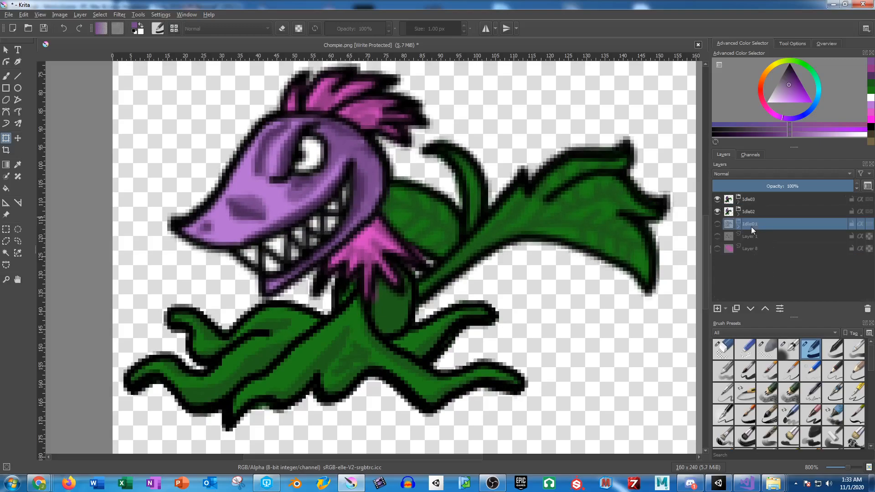
pyautogui.hotkey('ctrl', 'j')
pyautogui.moveTo(753, 224); pyautogui.dragTo(757, 195)
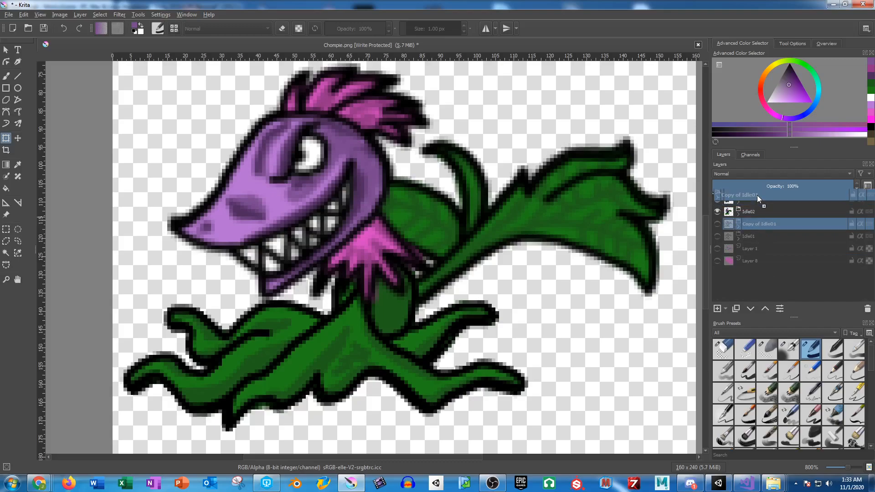
pyautogui.doubleClick(757, 199)
pyautogui.write('Idle04')
pyautogui.press('Return')
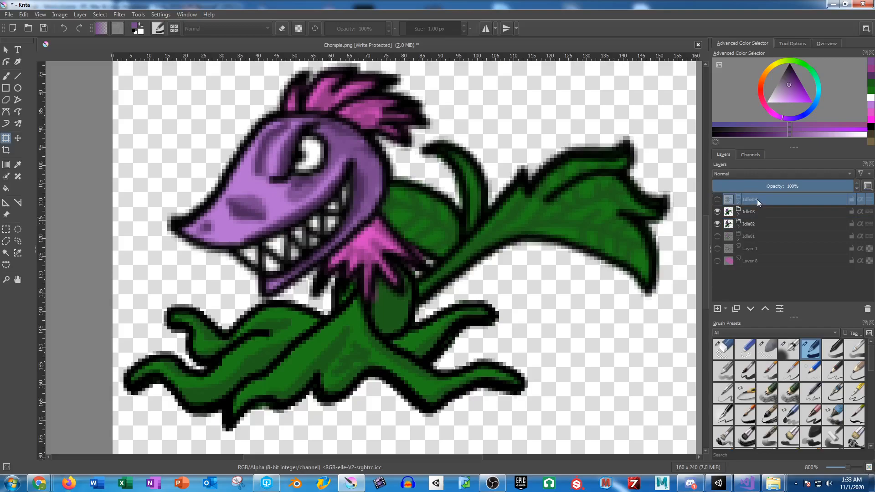
# Step: Show the Idle04 group, hide Idle02, and expand Idle04 to reach its body-part layers
pyautogui.click(717, 199)
pyautogui.click(717, 224)
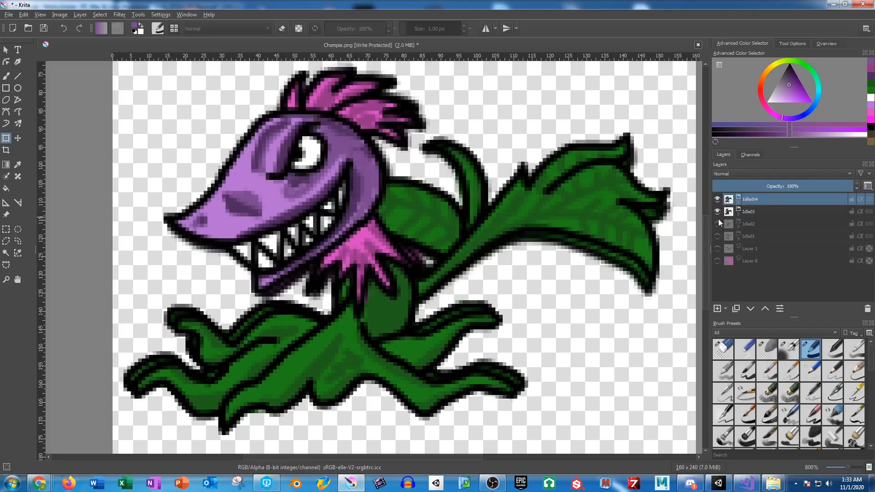
pyautogui.click(738, 203)
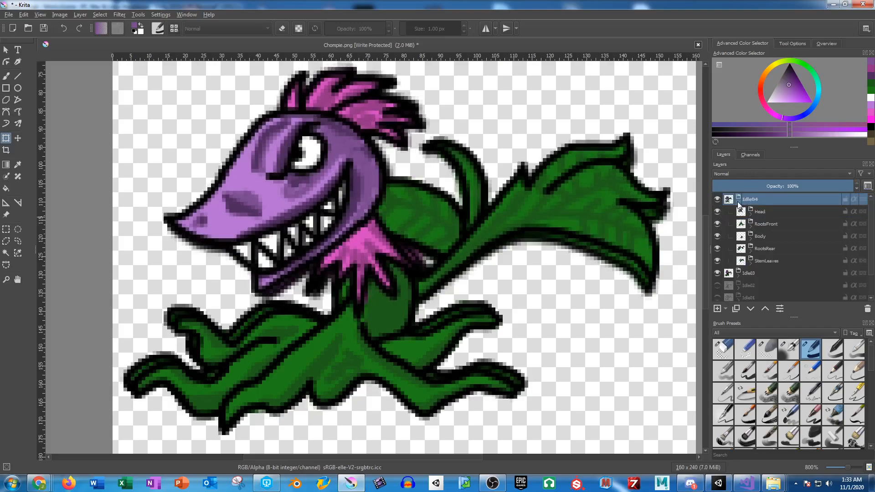
pyautogui.moveTo(420, 204); pyautogui.dragTo(556, 222)
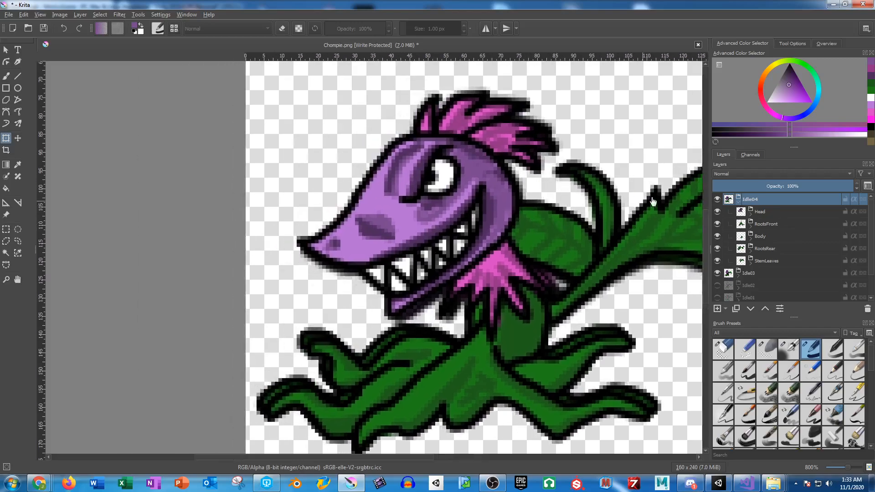
pyautogui.moveTo(784, 186); pyautogui.dragTo(857, 187)
pyautogui.click(800, 188)
# Step: Rotate the Head layer of Idle04 slightly counter-clockwise about the neck and shift it a little to the right
pyautogui.click(765, 211)
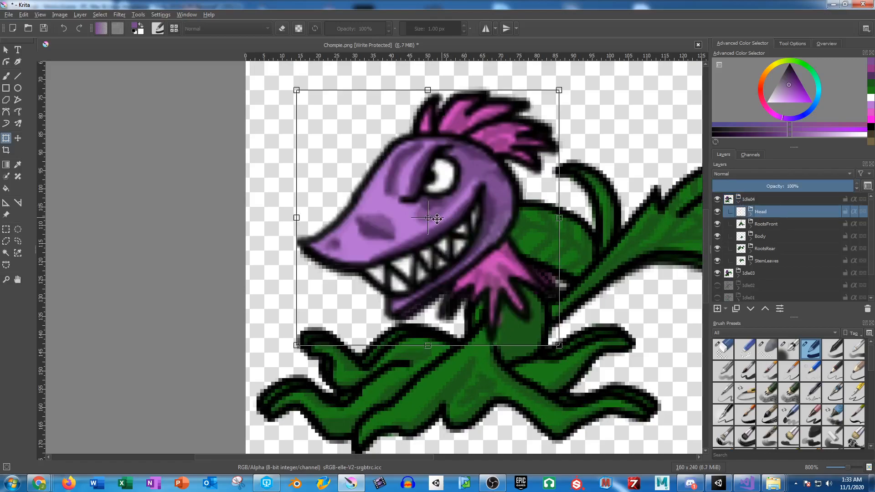
pyautogui.moveTo(427, 218); pyautogui.dragTo(498, 273)
pyautogui.moveTo(260, 206); pyautogui.dragTo(276, 231)
pyautogui.moveTo(430, 229); pyautogui.dragTo(436, 229)
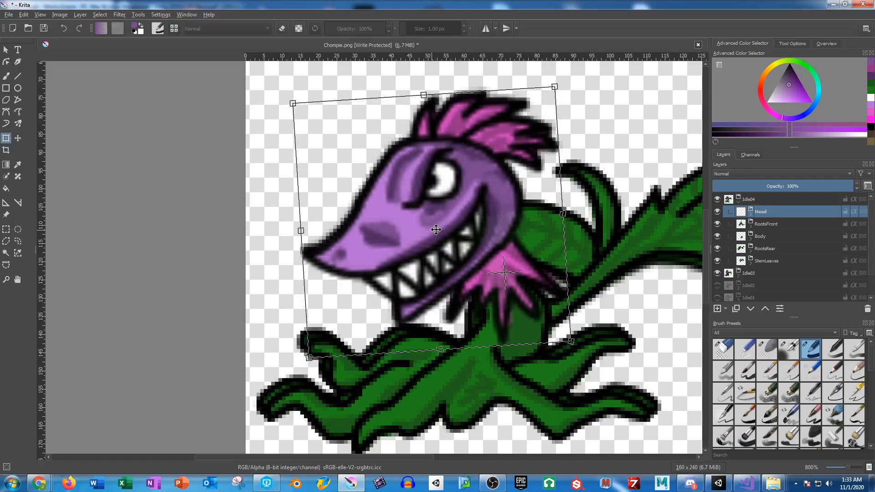
pyautogui.press('Return')
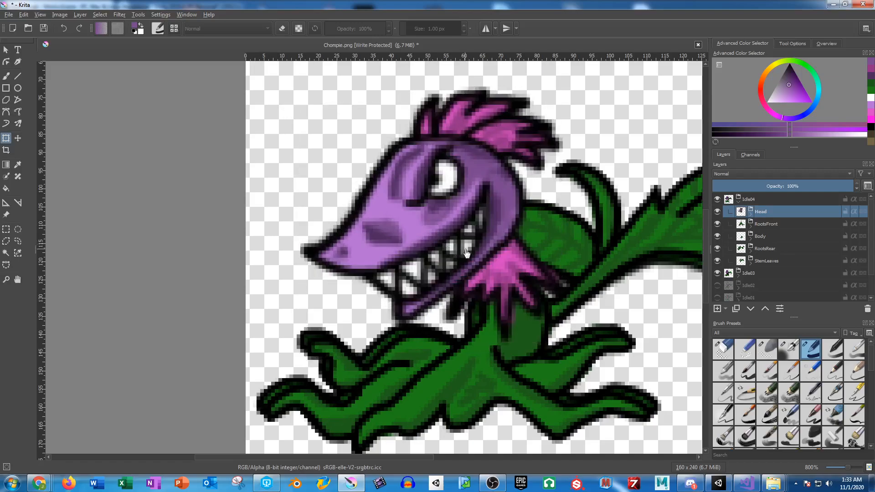
# Step: Shift the RootsFront layer of Idle04 three pixels up and three pixels to the right
pyautogui.click(776, 223)
pyautogui.scroll(-3, 455, 269)
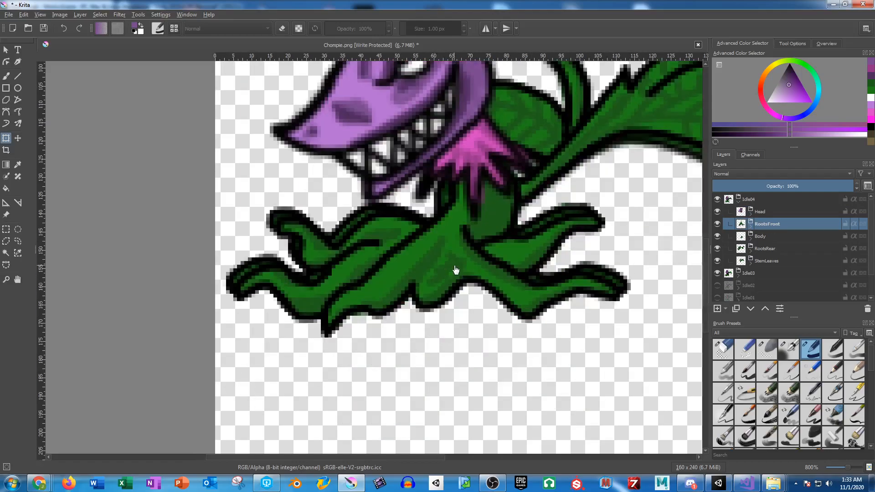
pyautogui.click(455, 269)
pyautogui.moveTo(437, 268); pyautogui.dragTo(445, 257)
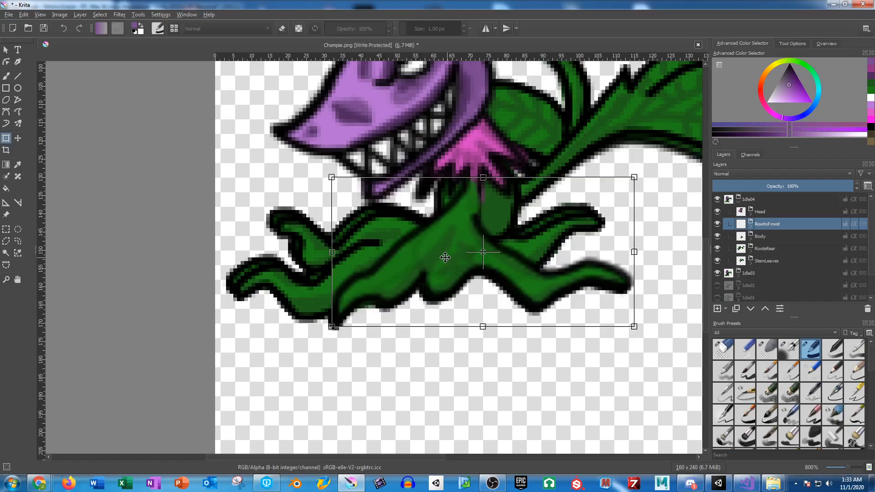
pyautogui.press('Return')
# Step: Shift the RootsRear layer of Idle04 three pixels up and three pixels to the left
pyautogui.click(773, 250)
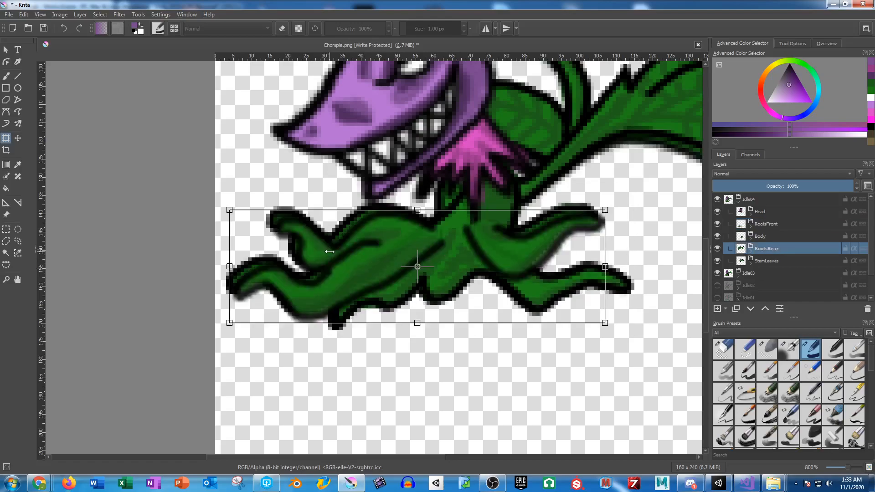
pyautogui.moveTo(369, 235); pyautogui.dragTo(359, 235)
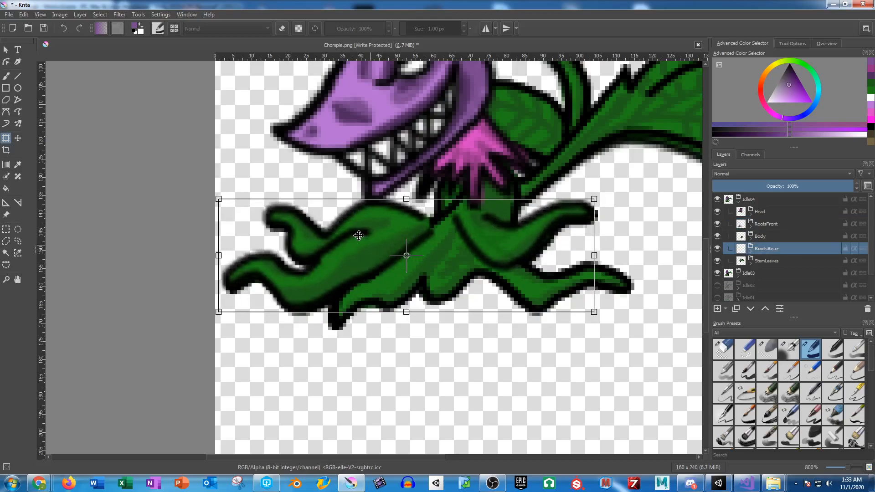
pyautogui.press('Return')
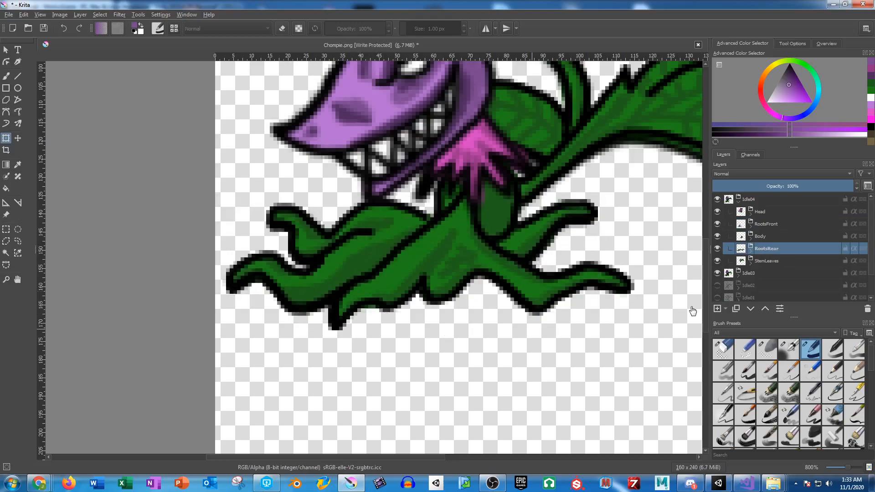
# Step: Rotate the StemLeaves layer of Idle04 a few degrees clockwise about a pivot at the base of the stem
pyautogui.click(767, 261)
pyautogui.click(613, 120)
pyautogui.moveTo(620, 112); pyautogui.dragTo(502, 217)
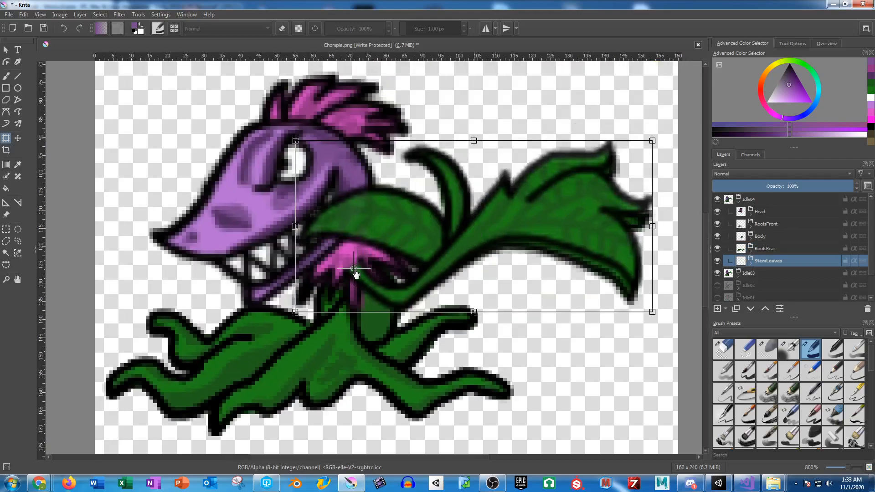
pyautogui.moveTo(691, 208); pyautogui.dragTo(674, 227)
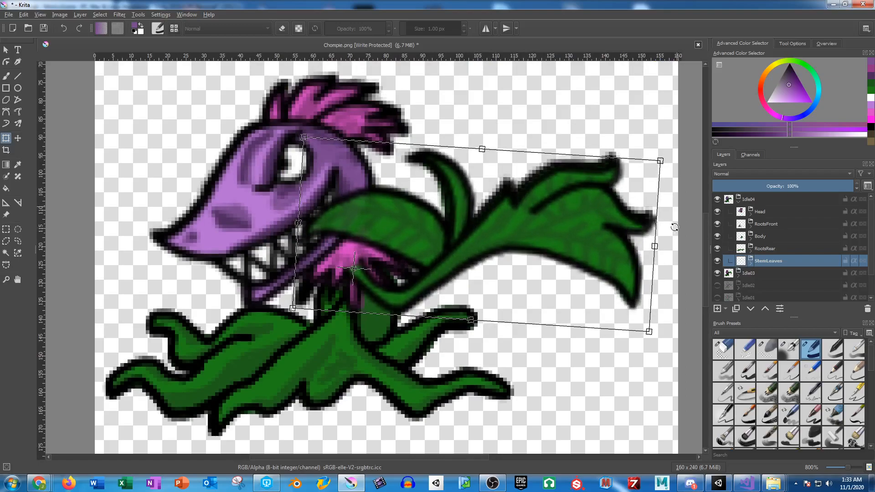
pyautogui.moveTo(675, 225); pyautogui.dragTo(675, 228)
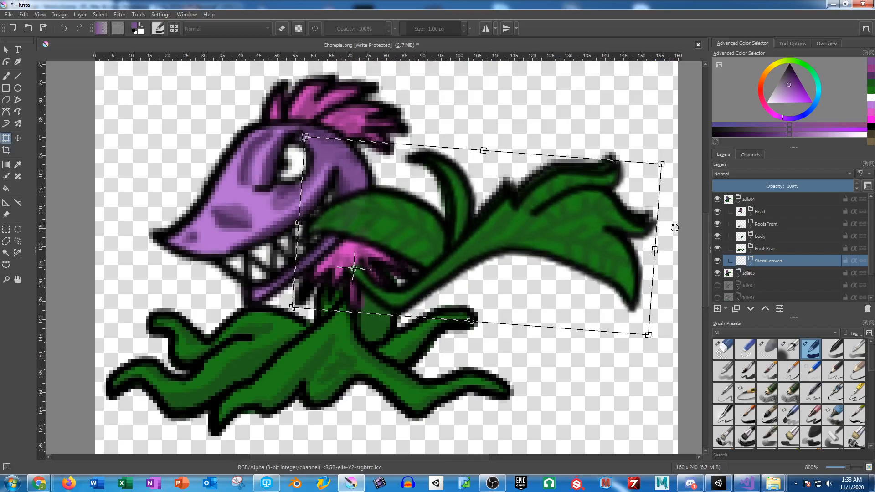
pyautogui.press('Return')
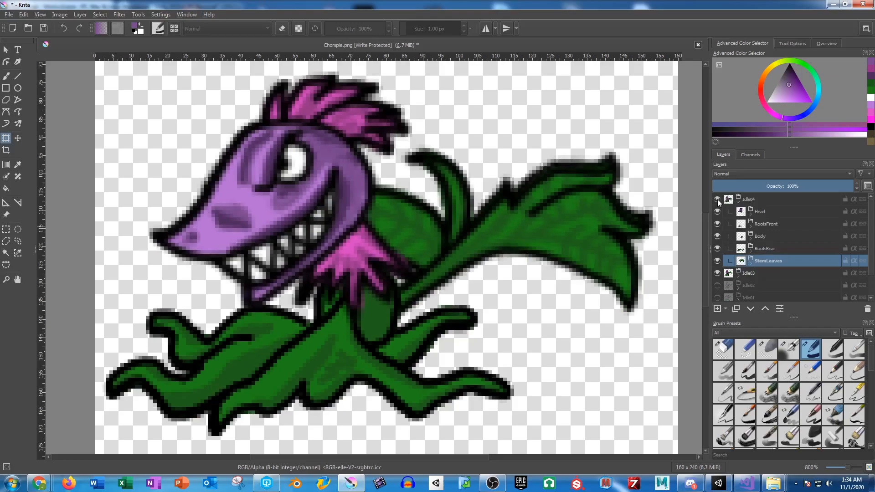
# Step: Hide the Idle03 and Idle04 groups and collapse Idle04
pyautogui.click(718, 273)
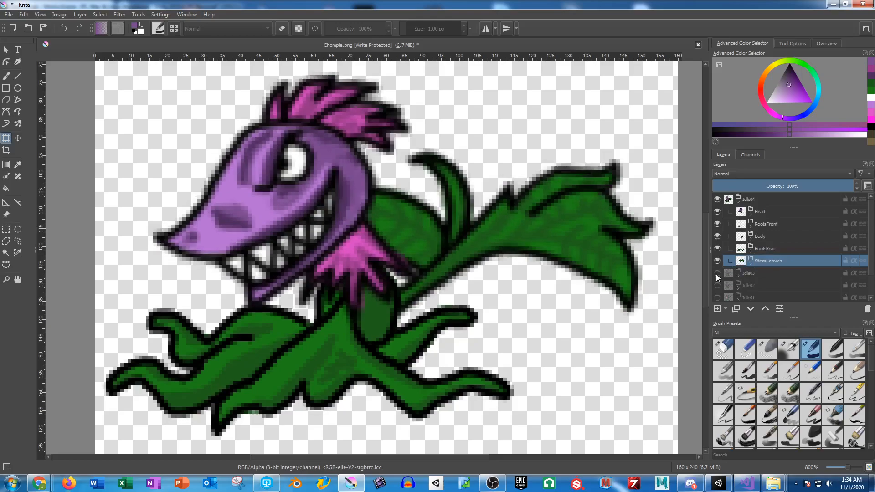
pyautogui.click(718, 199)
pyautogui.click(738, 200)
# Step: Duplicate the Idle03 group to the top of the layer stack and rename the copy Idle05
pyautogui.click(756, 212)
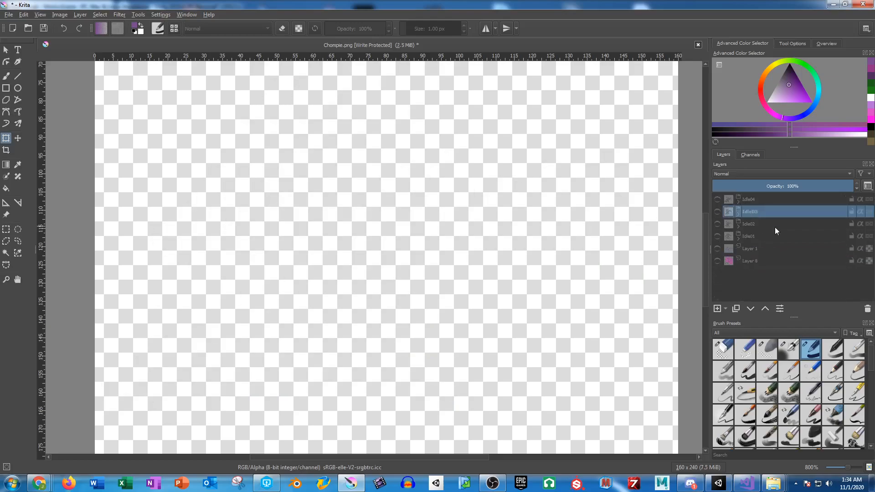
pyautogui.hotkey('ctrl', 'j')
pyautogui.moveTo(756, 211); pyautogui.dragTo(764, 193)
pyautogui.doubleClick(763, 200)
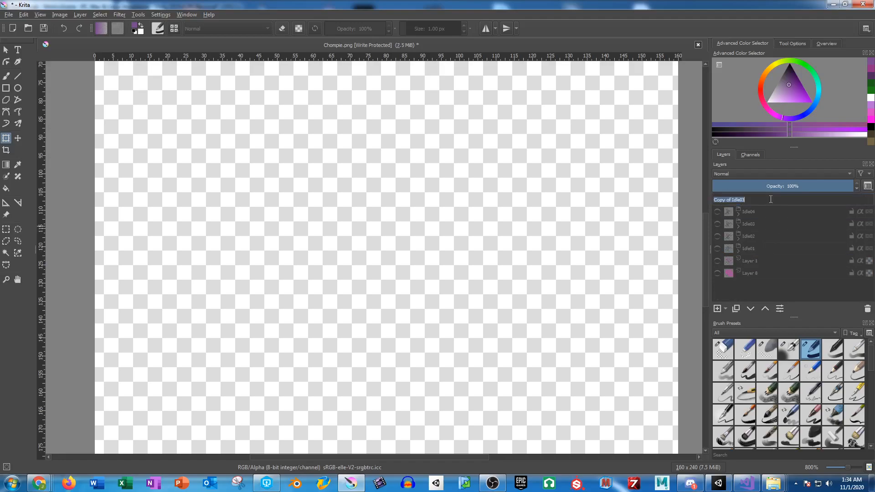
pyautogui.write('Idle05')
pyautogui.press('Return')
# Step: Duplicate the Idle02 group to the top of the layer stack and rename the copy Idle06
pyautogui.click(753, 236)
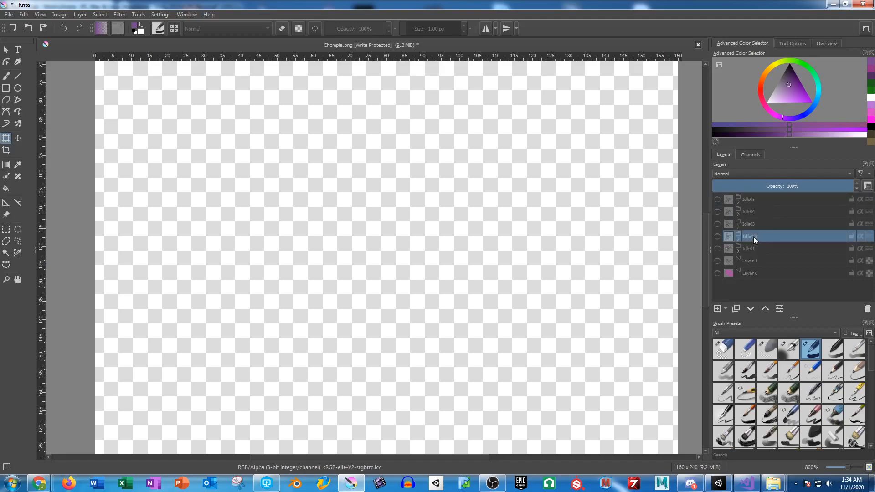
pyautogui.hotkey('ctrl', 'j')
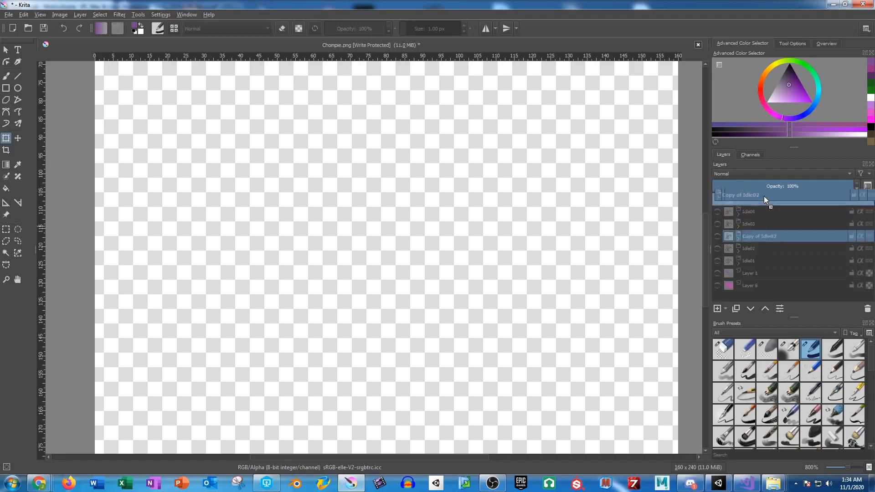
pyautogui.moveTo(754, 236); pyautogui.dragTo(766, 194)
pyautogui.doubleClick(756, 198)
pyautogui.write('Idle06')
pyautogui.press('Return')
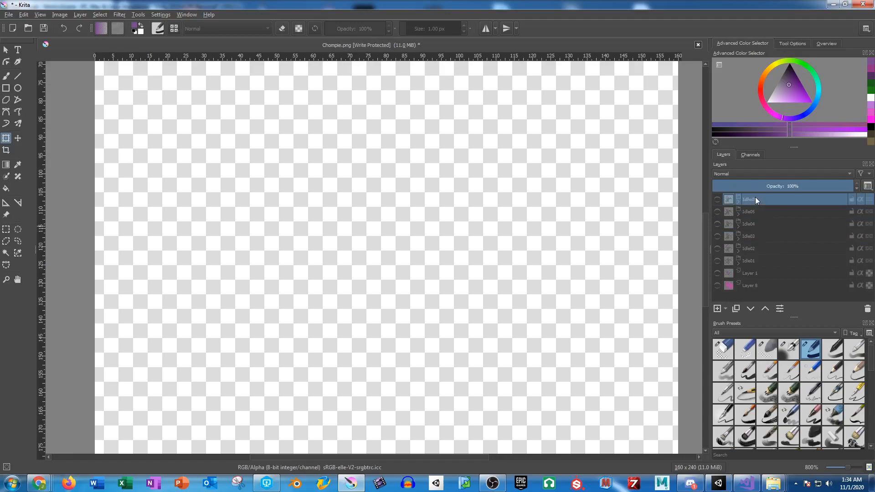
# Step: Duplicate the Idle01 group to the top of the layer stack and rename the copy Idle07
pyautogui.click(748, 260)
pyautogui.hotkey('ctrl', 'j')
pyautogui.moveTo(762, 263); pyautogui.dragTo(759, 199)
pyautogui.doubleClick(759, 201)
pyautogui.write('Idle07')
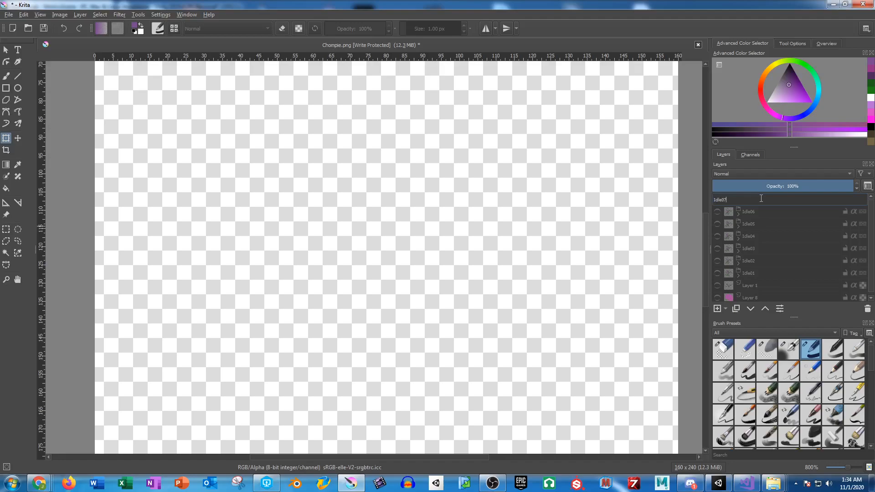
pyautogui.press('Return')
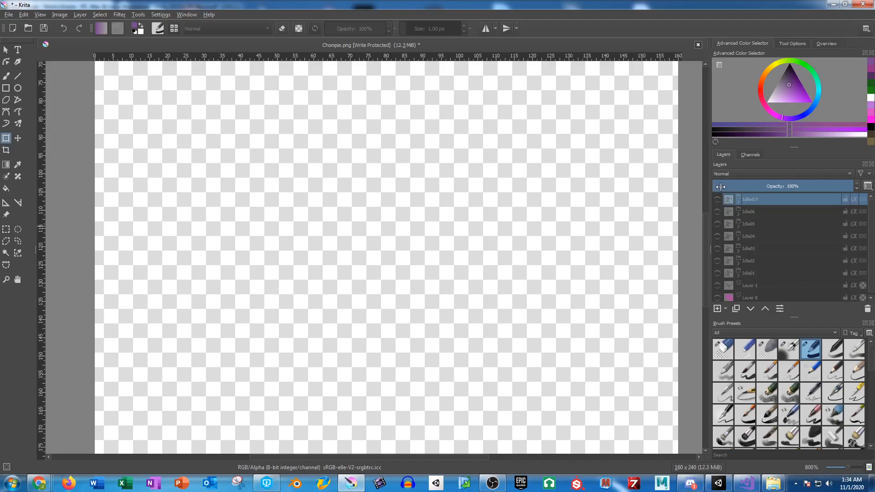
# Step: Show the Idle01 group and save the image as a PNG named ChompieIdle01 in the CharacterSprites folder
pyautogui.click(718, 273)
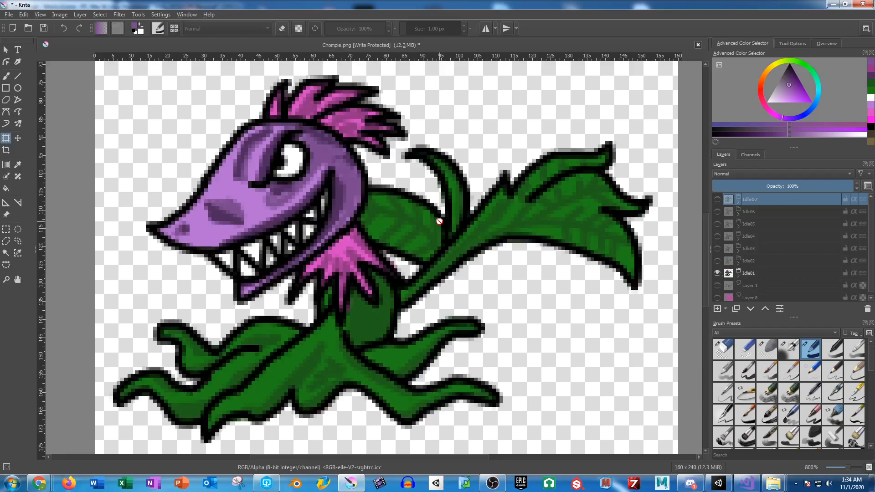
pyautogui.hotkey('ctrl', 'shift', 's')
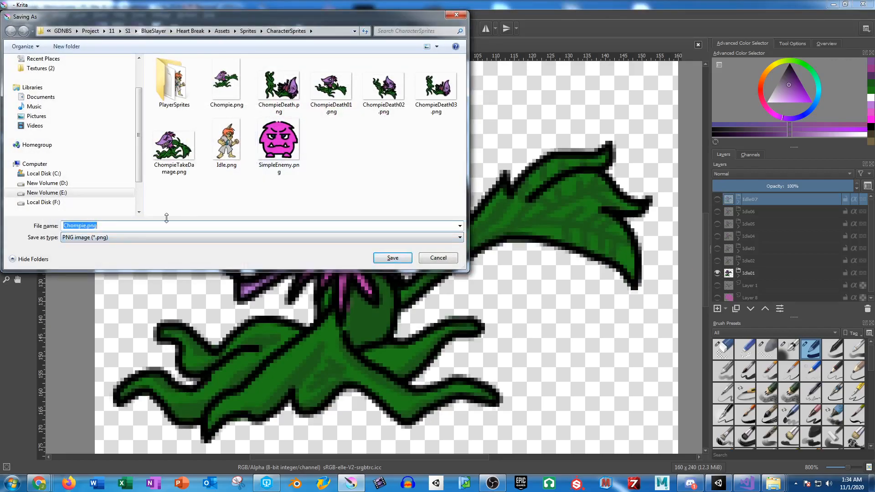
pyautogui.write('Chompie')
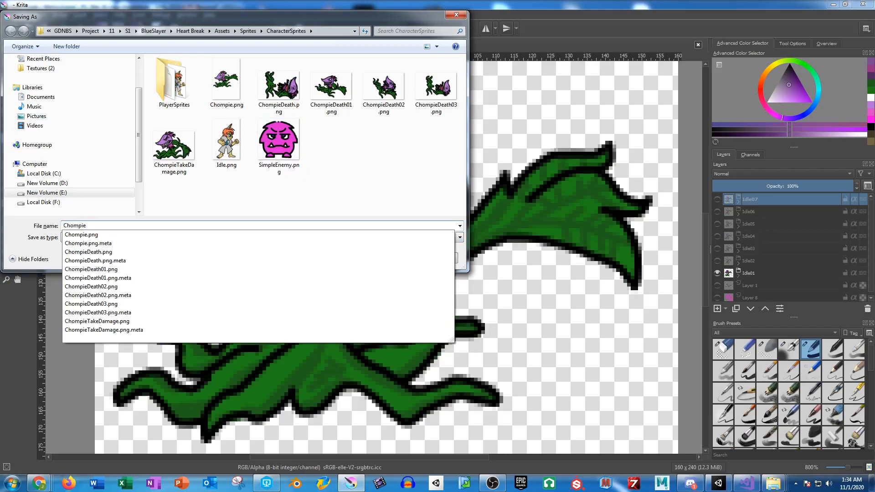
pyautogui.write('Idle01')
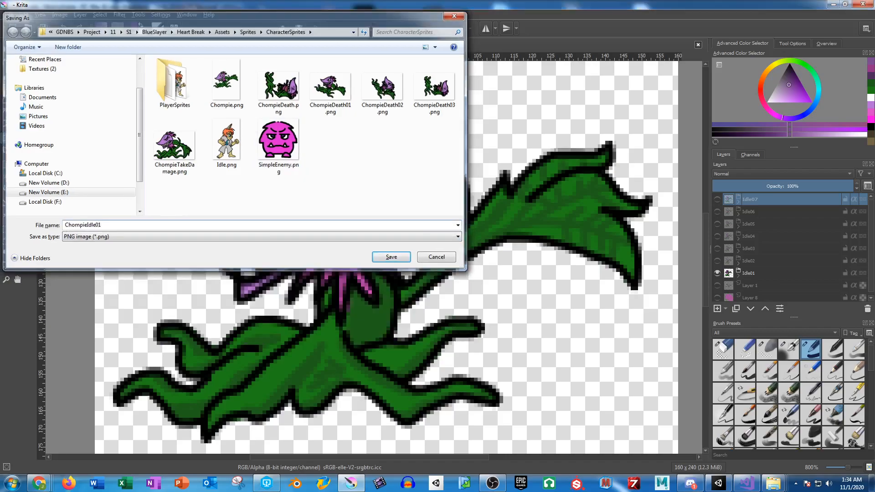
pyautogui.press('Return')
pyautogui.press('Return')
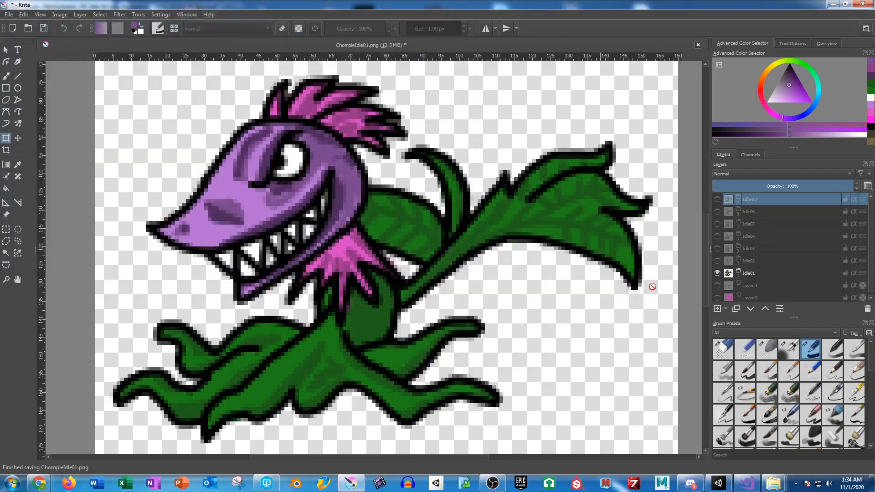
# Step: Show only the Idle02 group in place of Idle01 and save the image as ChompieIdle02 in PNG format
pyautogui.click(718, 273)
pyautogui.click(717, 261)
pyautogui.hotkey('ctrl', 'shift', 's')
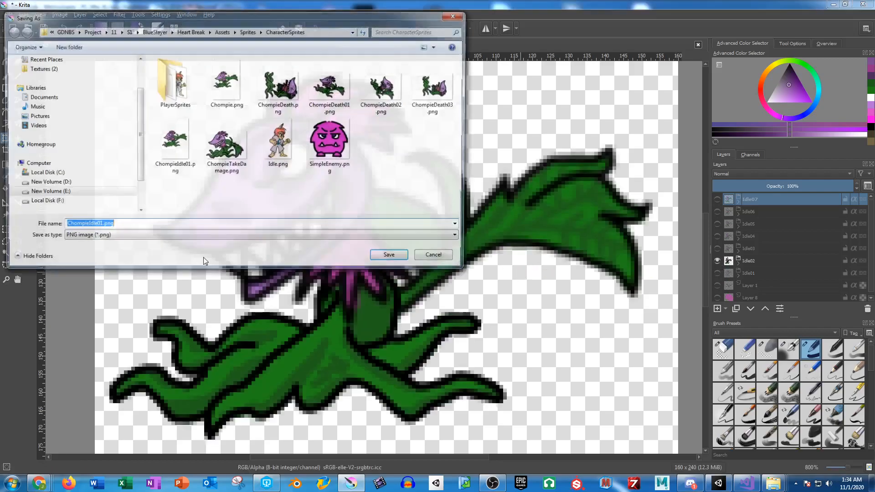
pyautogui.moveTo(97, 224); pyautogui.dragTo(199, 238)
pyautogui.write('2')
pyautogui.press('Return')
pyautogui.press('Return')
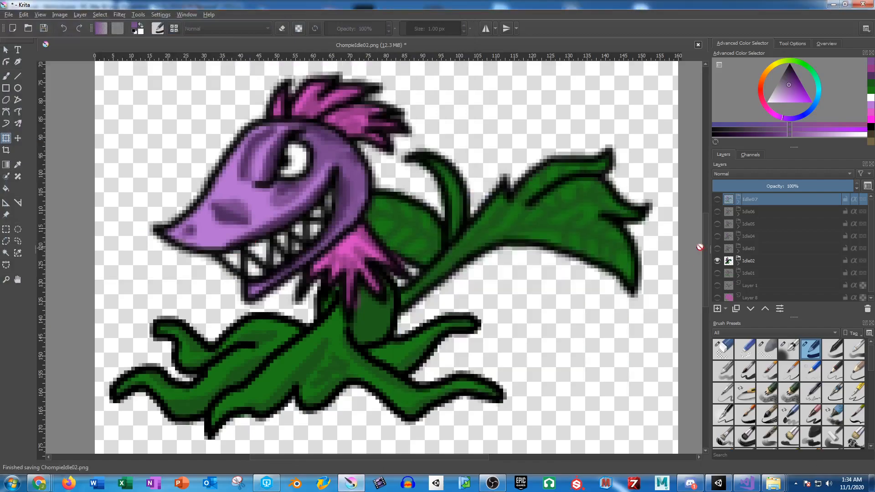
# Step: Show only the Idle03 group in place of Idle02 and save the image as ChompieIdle03 in PNG format
pyautogui.click(717, 260)
pyautogui.click(717, 249)
pyautogui.hotkey('ctrl', 'shift', 's')
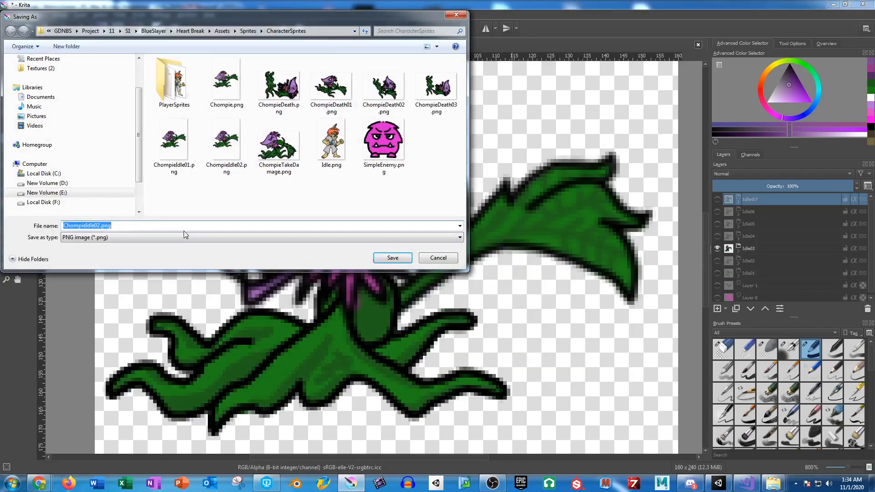
pyautogui.moveTo(96, 226); pyautogui.dragTo(101, 226)
pyautogui.write('3')
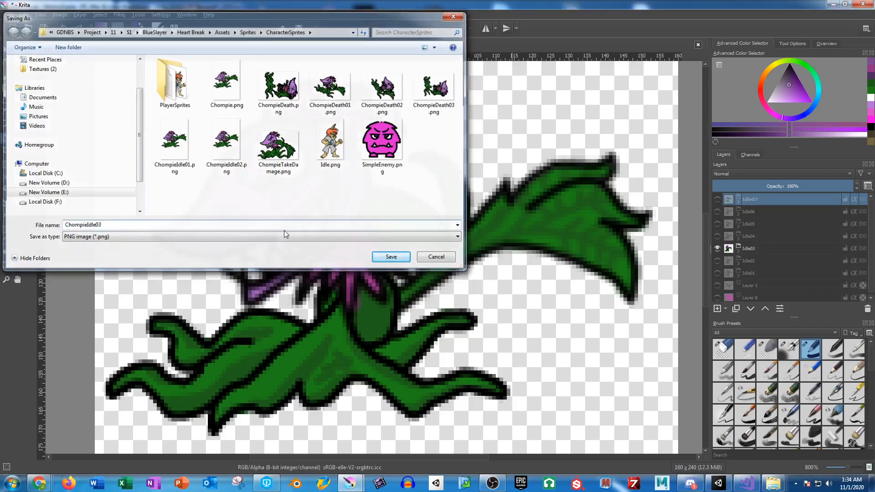
pyautogui.press('Return')
pyautogui.press('Return')
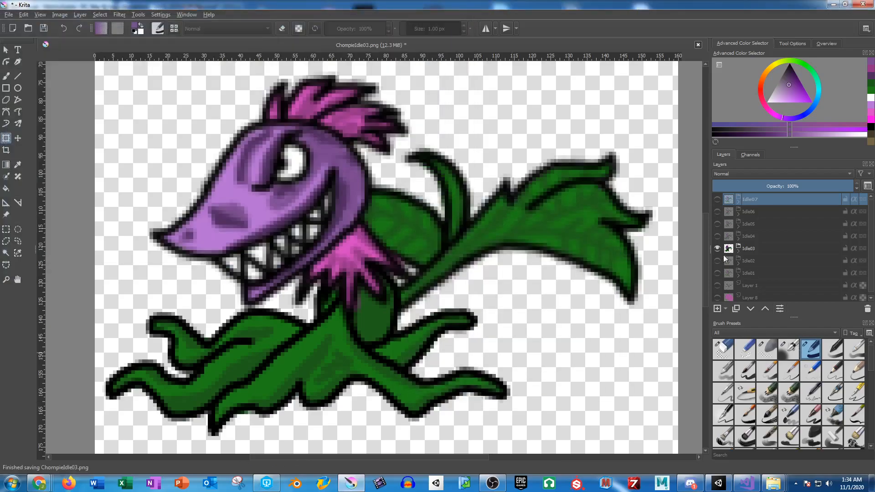
# Step: Show only the Idle04 group in place of Idle03 and save the image as ChompieIdle04 in PNG format
pyautogui.click(717, 248)
pyautogui.click(717, 237)
pyautogui.hotkey('ctrl', 'shift', 's')
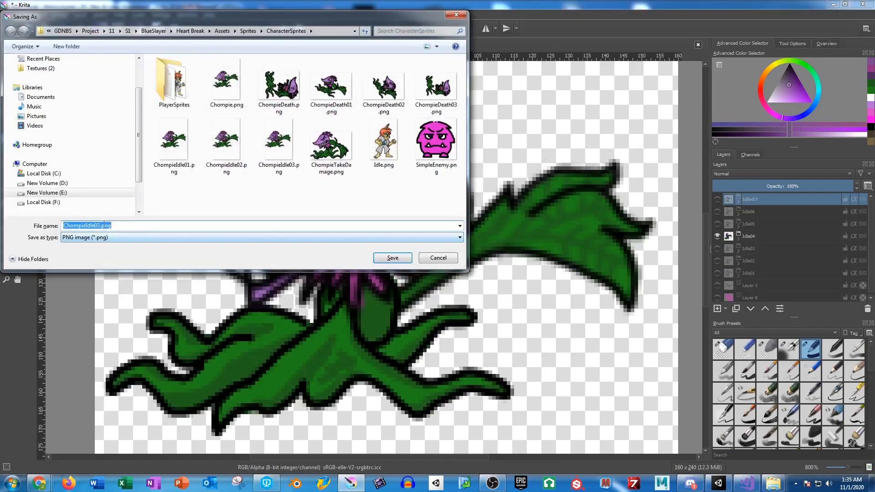
pyautogui.moveTo(94, 225); pyautogui.dragTo(300, 235)
pyautogui.write('04')
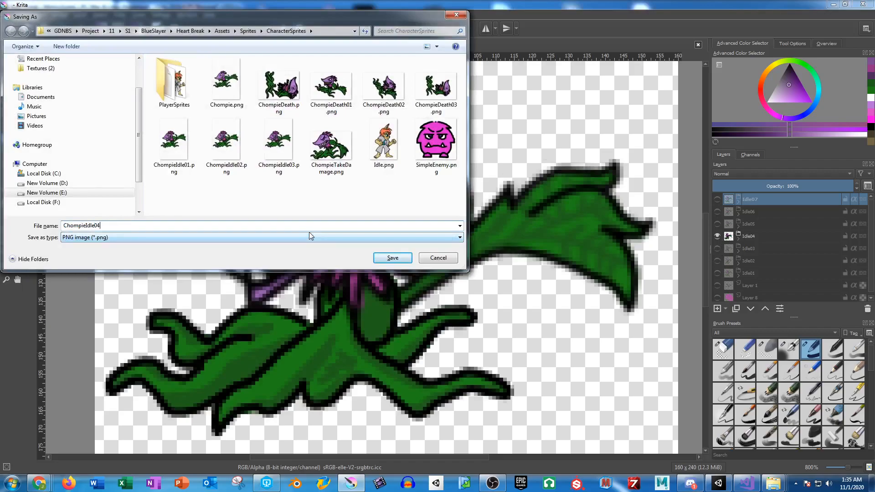
pyautogui.press('Return')
pyautogui.press('Return')
# Step: Show only the Idle05 group in place of Idle04 and save the image as ChompieIdle05 in PNG format
pyautogui.click(718, 237)
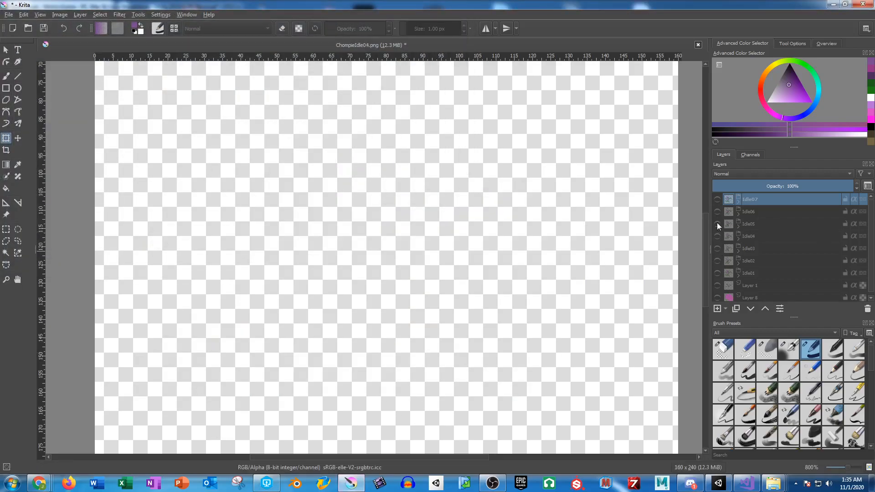
pyautogui.click(717, 224)
pyautogui.hotkey('ctrl', 'shift', 's')
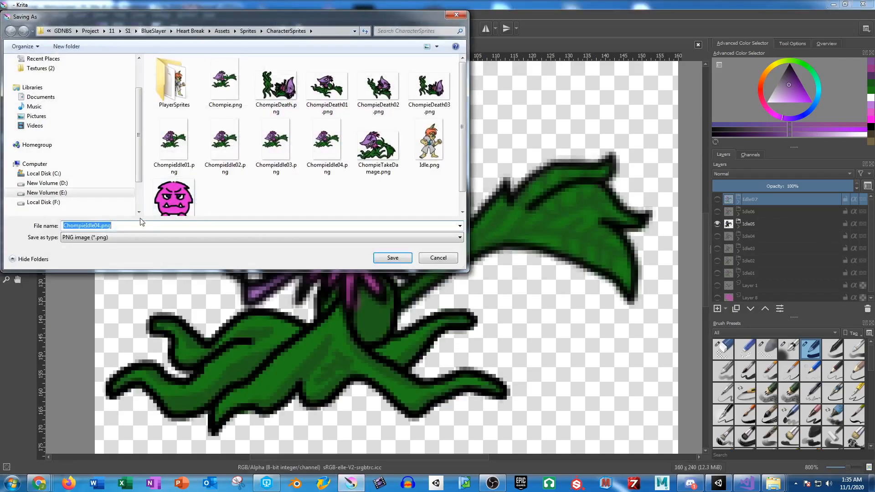
pyautogui.moveTo(97, 224); pyautogui.dragTo(288, 238)
pyautogui.write('5')
pyautogui.press('Return')
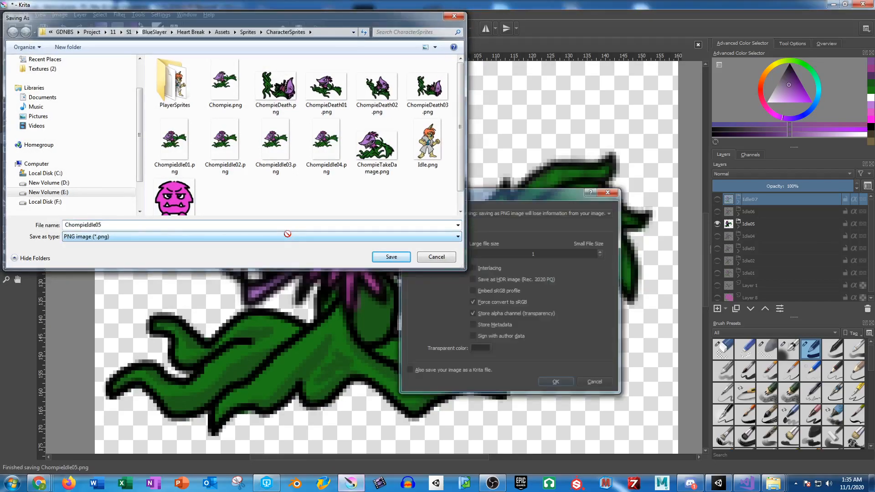
pyautogui.press('Return')
# Step: Show only the Idle06 group in place of Idle05 and save the image as ChompieIdle06 in PNG format
pyautogui.click(717, 224)
pyautogui.click(718, 212)
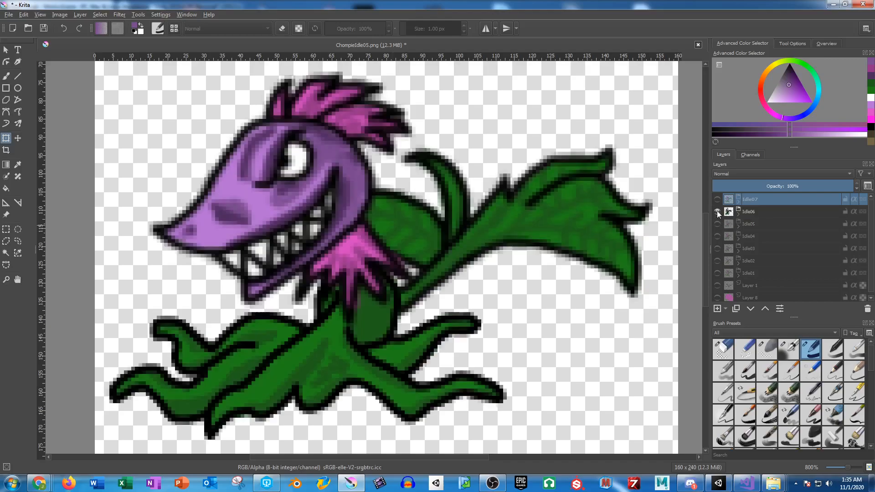
pyautogui.hotkey('ctrl', 'shift', 's')
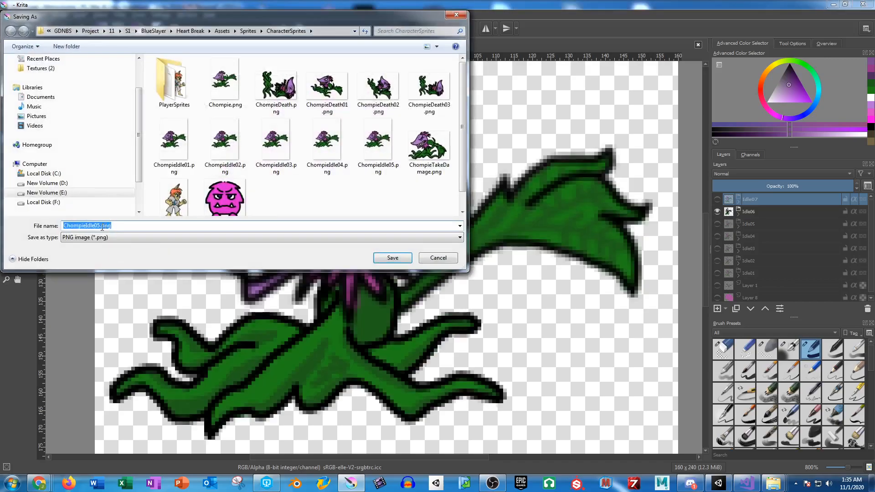
pyautogui.moveTo(97, 226); pyautogui.dragTo(204, 226)
pyautogui.write('6')
pyautogui.press('Return')
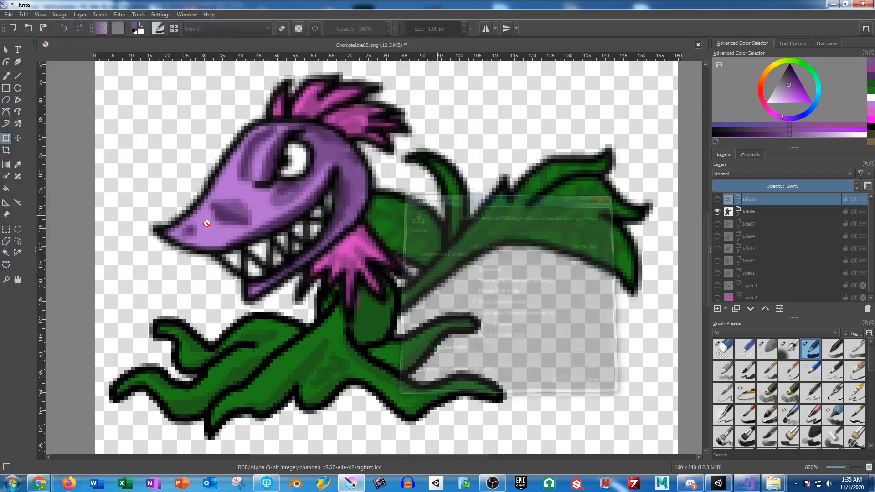
# Step: Show only the Idle07 group in place of Idle06 and save the image as ChompieIdle07 in PNG format
pyautogui.click(718, 211)
pyautogui.click(718, 199)
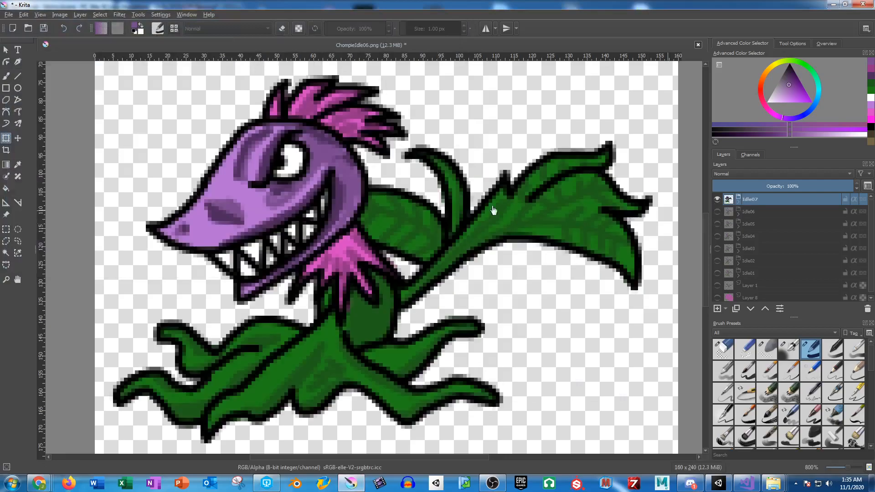
pyautogui.hotkey('ctrl', 'shift', 's')
pyautogui.moveTo(97, 226); pyautogui.dragTo(287, 234)
pyautogui.write('7')
pyautogui.press('Return')
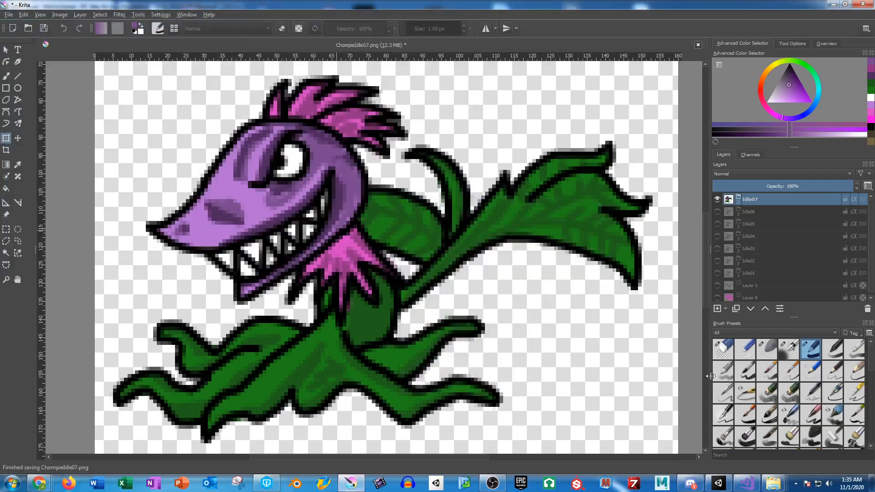
# Step: Switch to Unity and apply the texture type Sprite (2D and UI) to the images ChompieIdle01 to ChompieIdle07
pyautogui.click(719, 483)
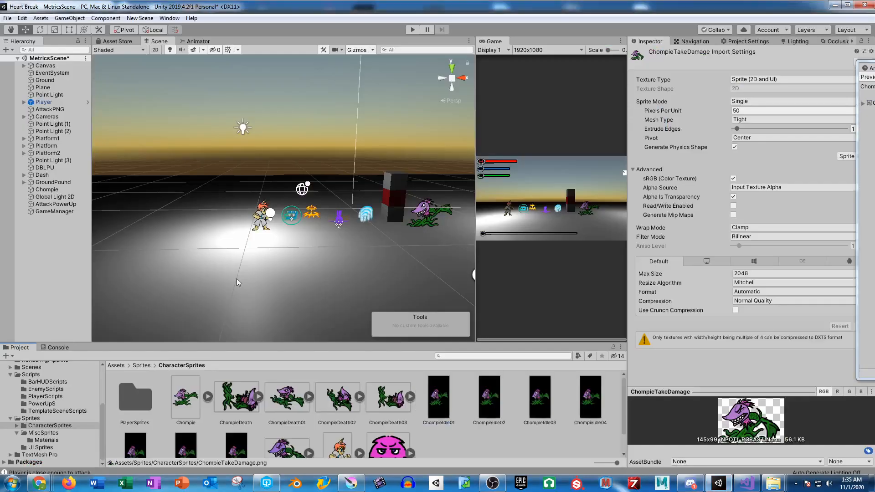
pyautogui.click(439, 398)
pyautogui.scroll(-2, 255, 435)
pyautogui.keyDown('shift'); pyautogui.click(237, 426); pyautogui.keyUp('shift')
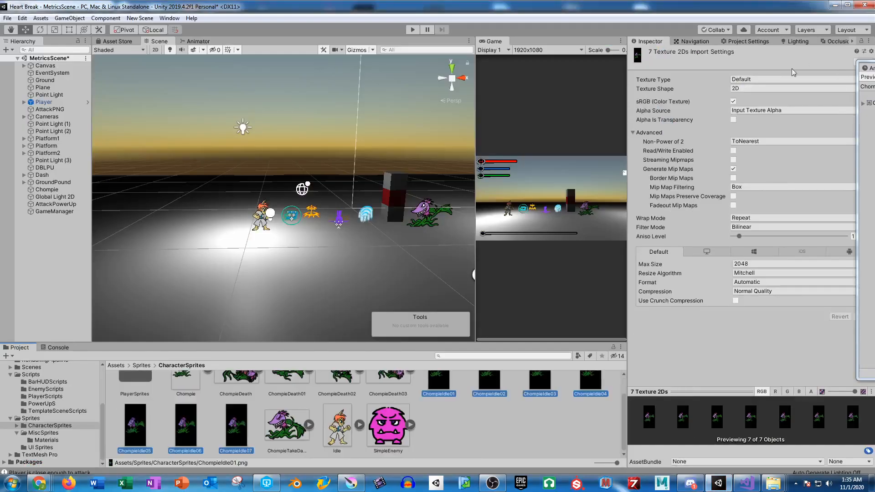
pyautogui.click(772, 79)
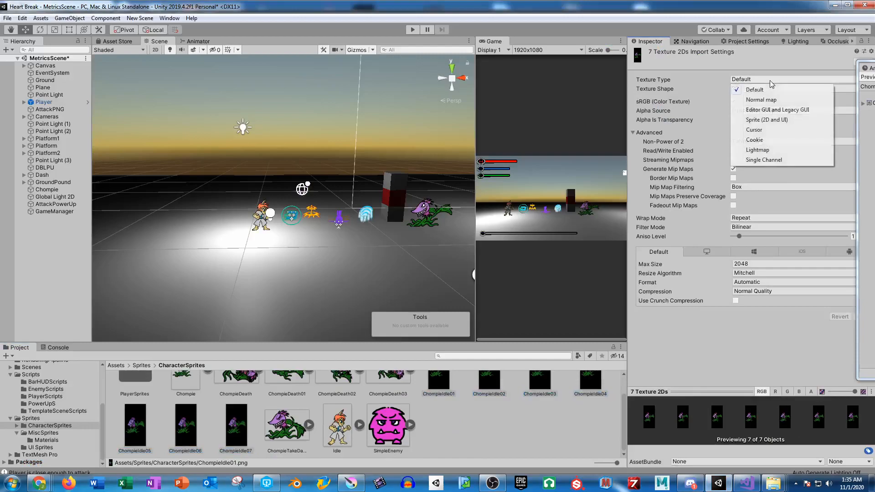
pyautogui.click(774, 120)
pyautogui.click(857, 326)
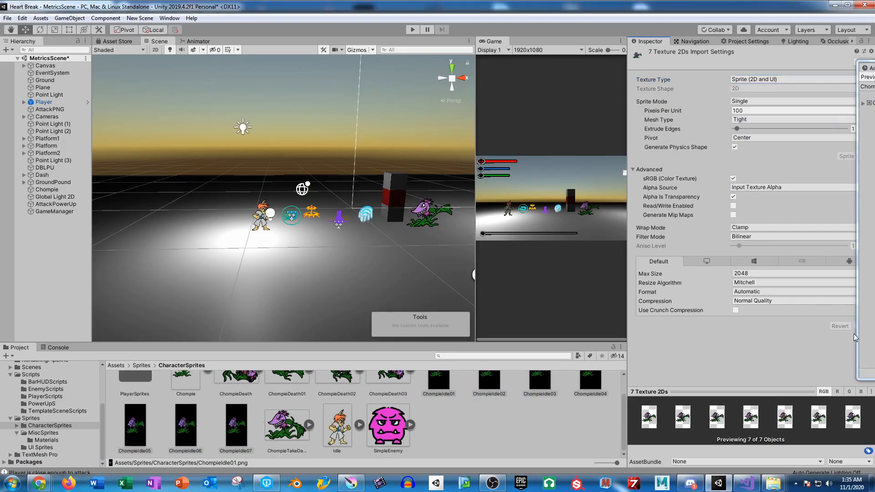
# Step: Load the ChompieIdle clip for animation editing and add the sprites ChompieIdle01 to ChompieIdle07 to it as frames
pyautogui.moveTo(874, 68); pyautogui.dragTo(795, 68)
pyautogui.click(733, 87)
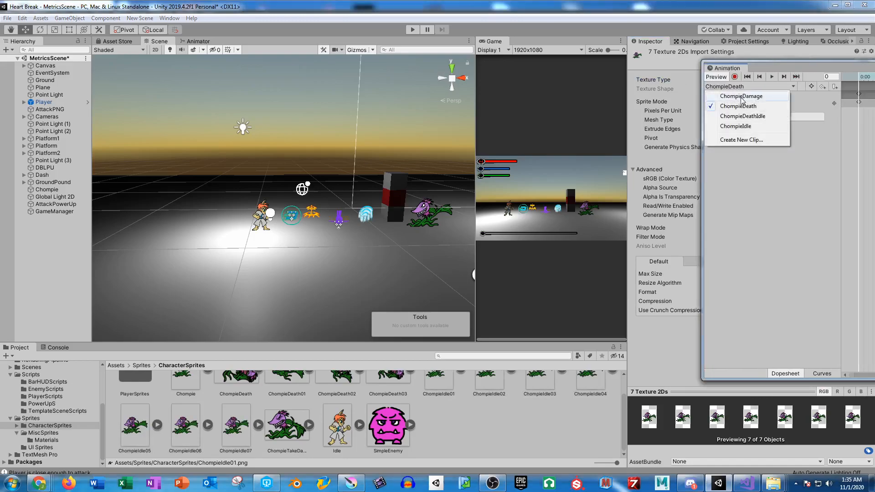
pyautogui.click(745, 126)
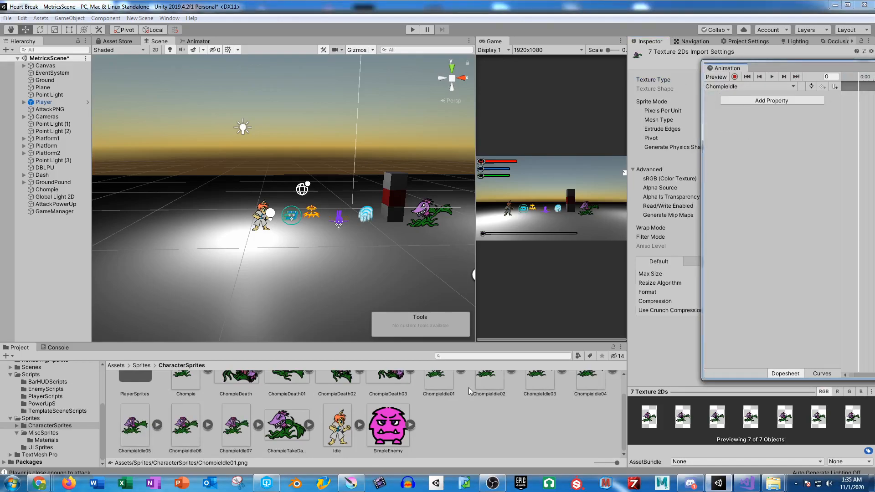
pyautogui.click(440, 385)
pyautogui.scroll(-1, 266, 402)
pyautogui.keyDown('shift'); pyautogui.click(244, 427); pyautogui.keyUp('shift')
pyautogui.moveTo(244, 426); pyautogui.dragTo(771, 137)
pyautogui.moveTo(873, 67); pyautogui.dragTo(395, 95)
pyautogui.moveTo(331, 114); pyautogui.dragTo(598, 107)
pyautogui.moveTo(543, 78); pyautogui.dragTo(0, 118)
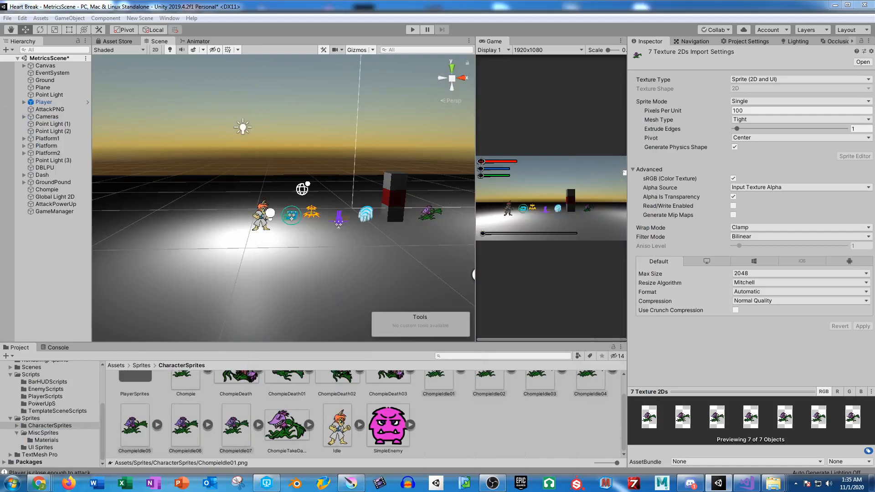
# Step: Apply 50 pixels per unit to the sprites ChompieIdle01 to ChompieIdle07 and widen the Game view
pyautogui.moveTo(317, 202); pyautogui.dragTo(276, 204)
pyautogui.scroll(3, 240, 180)
pyautogui.scroll(5, 277, 205)
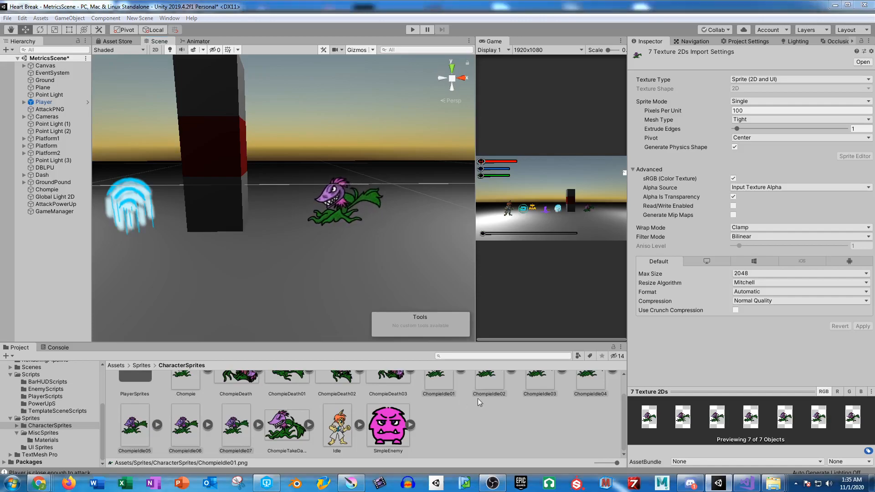
pyautogui.click(381, 380)
pyautogui.click(438, 396)
pyautogui.scroll(-1, 351, 421)
pyautogui.keyDown('shift'); pyautogui.click(227, 429); pyautogui.keyUp('shift')
pyautogui.click(742, 110)
pyautogui.write('50')
pyautogui.click(864, 327)
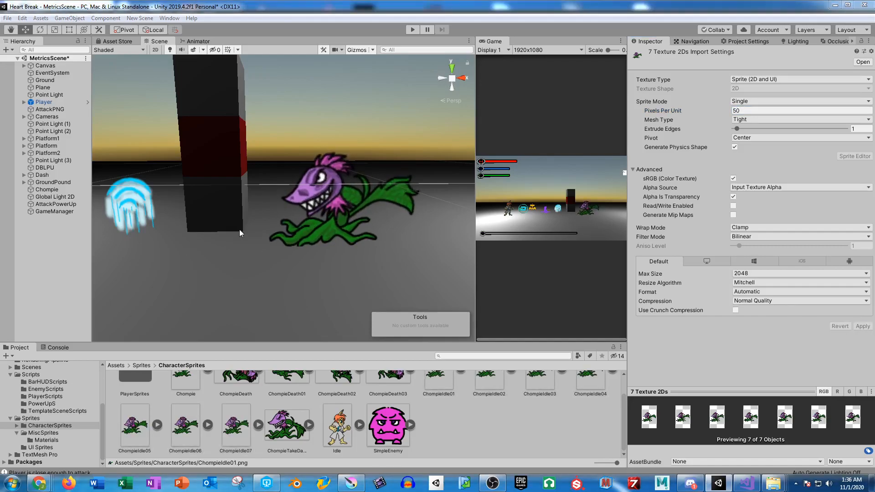
pyautogui.moveTo(476, 132); pyautogui.dragTo(183, 150)
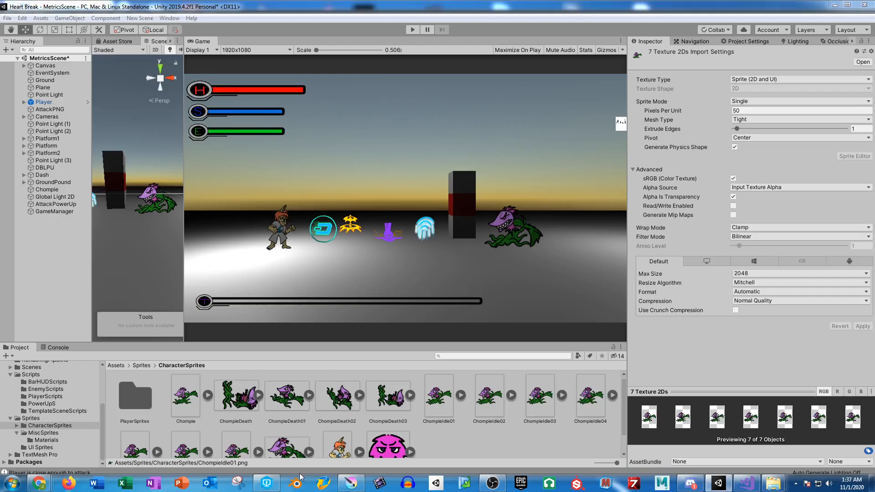
# Step: Switch to Krita, duplicate the Idle07 group, rename the copy Damage and expand it
pyautogui.click(351, 483)
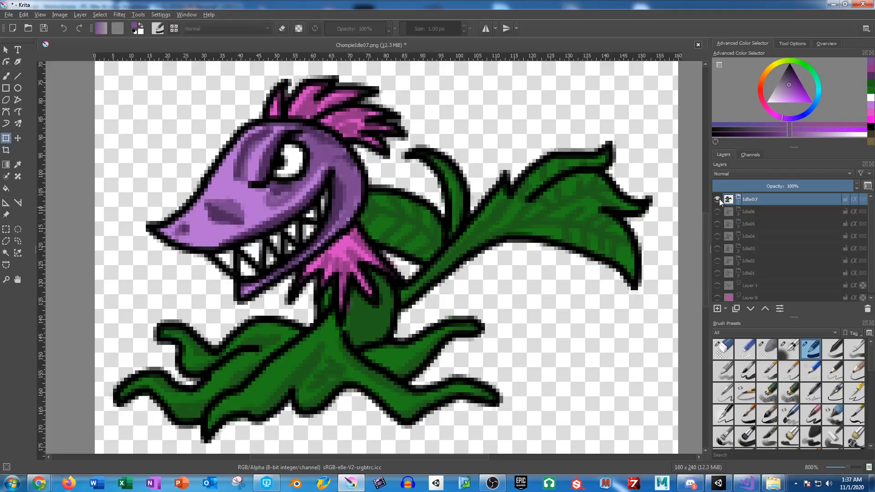
pyautogui.hotkey('ctrl', 'j')
pyautogui.doubleClick(757, 199)
pyautogui.write('Damage')
pyautogui.press('Return')
pyautogui.click(738, 203)
pyautogui.click(761, 212)
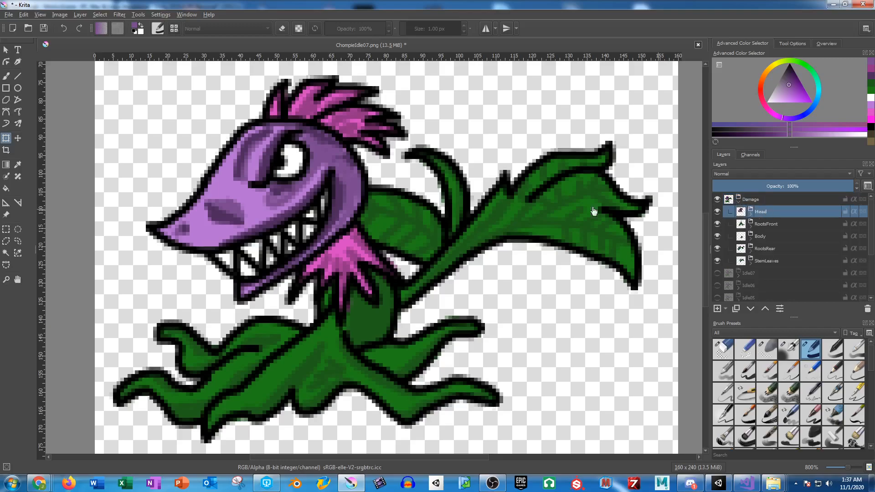
pyautogui.click(292, 203)
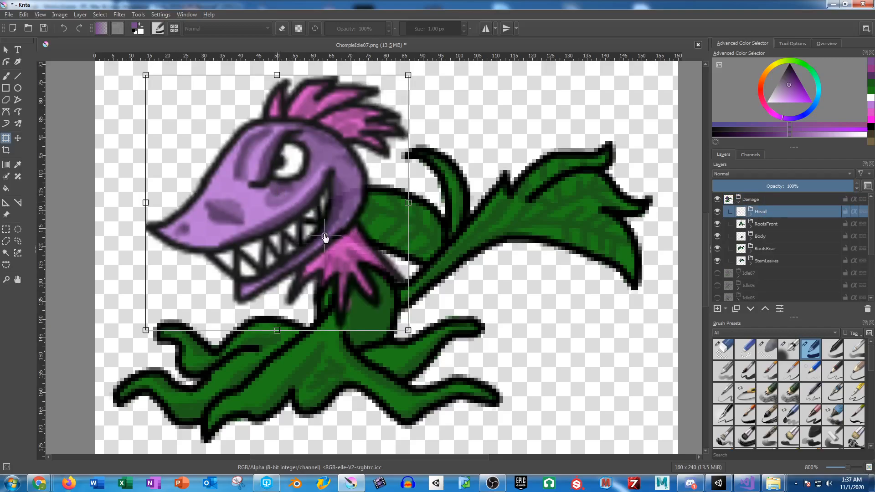
pyautogui.moveTo(350, 258); pyautogui.dragTo(347, 262)
pyautogui.moveTo(132, 181); pyautogui.dragTo(131, 196)
pyautogui.hotkey('ctrl', 'z')
# Step: Duplicate the Damage group and rename the original group Damage01
pyautogui.click(772, 201)
pyautogui.hotkey('ctrl', 'j')
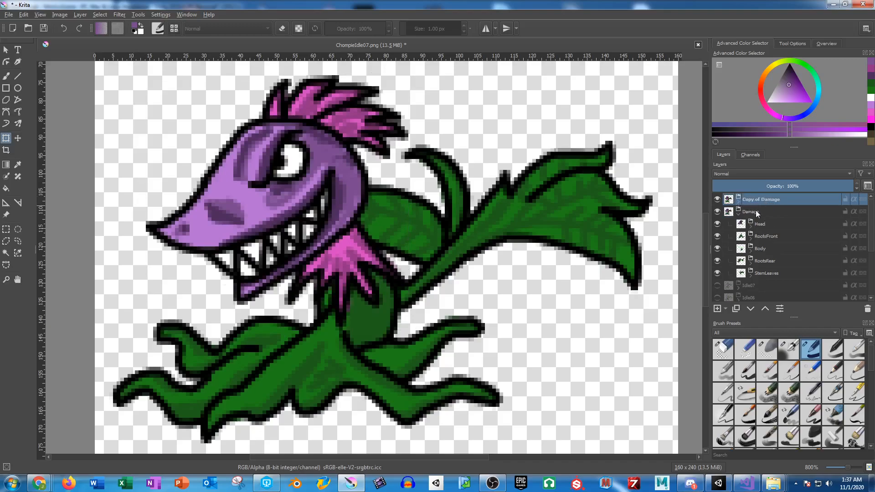
pyautogui.doubleClick(760, 210)
pyautogui.write('01')
pyautogui.press('Return')
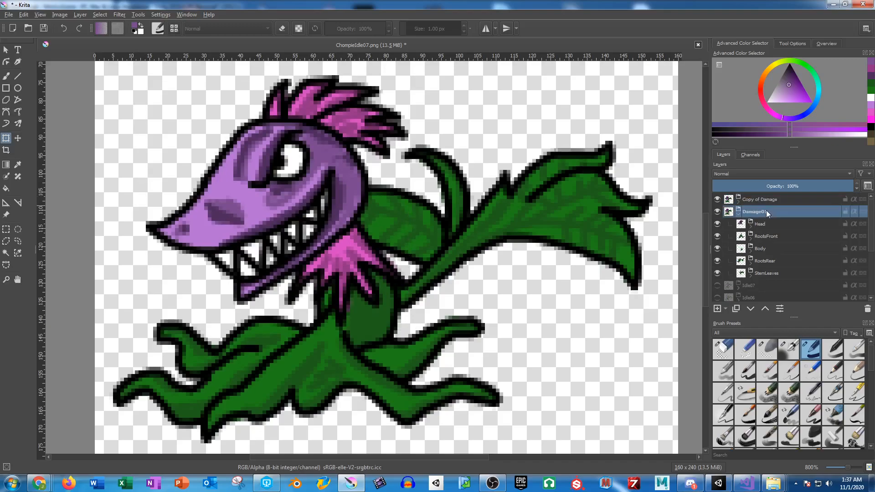
# Step: Rotate the Head group in Copy of Damage slightly counterclockwise about a pivot at the neck and apply the transform
pyautogui.click(739, 215)
pyautogui.click(739, 202)
pyautogui.click(755, 212)
pyautogui.click(257, 201)
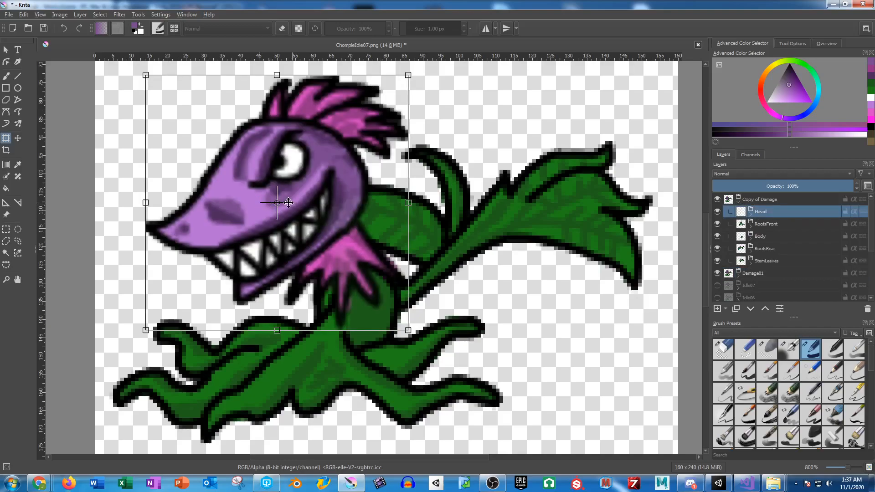
pyautogui.moveTo(278, 203); pyautogui.dragTo(351, 273)
pyautogui.moveTo(122, 204); pyautogui.dragTo(122, 217)
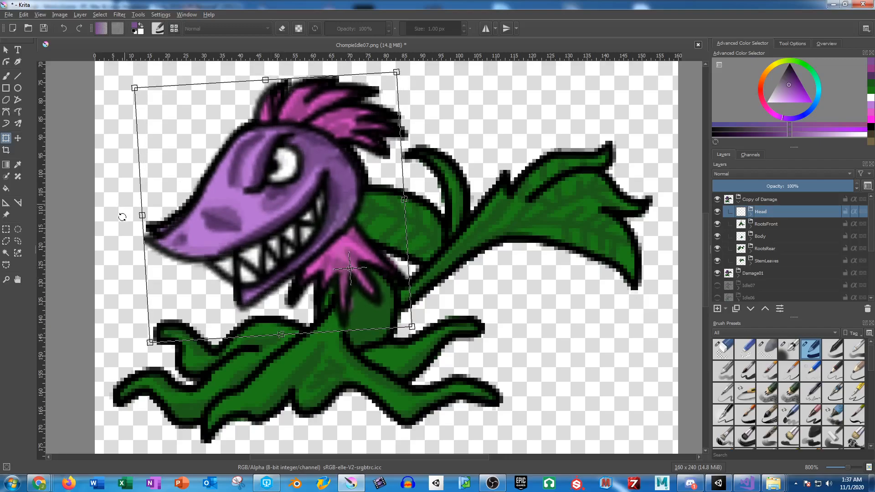
pyautogui.press('Return')
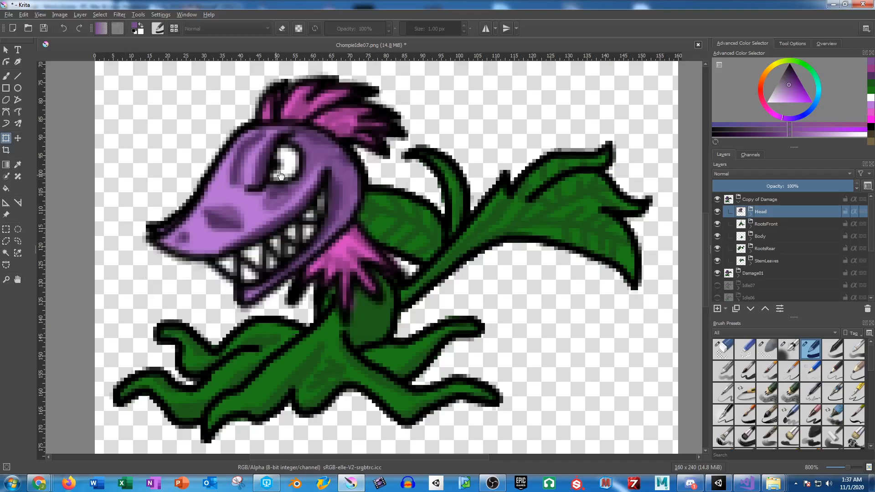
# Step: Erase the rear and lower outline of the eye on the Head line layer with the Eraser Circle brush at 5 px
pyautogui.scroll(4, 280, 176)
pyautogui.moveTo(317, 136); pyautogui.dragTo(358, 235)
pyautogui.click(751, 214)
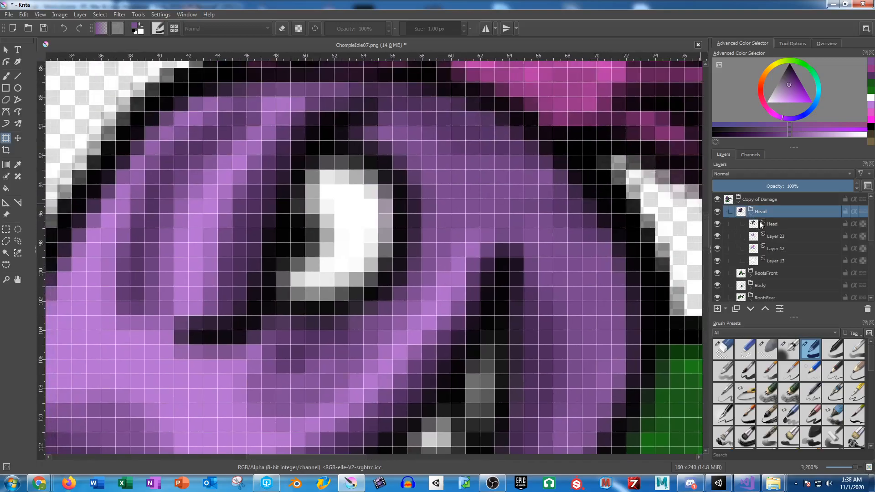
pyautogui.click(776, 223)
pyautogui.click(777, 233)
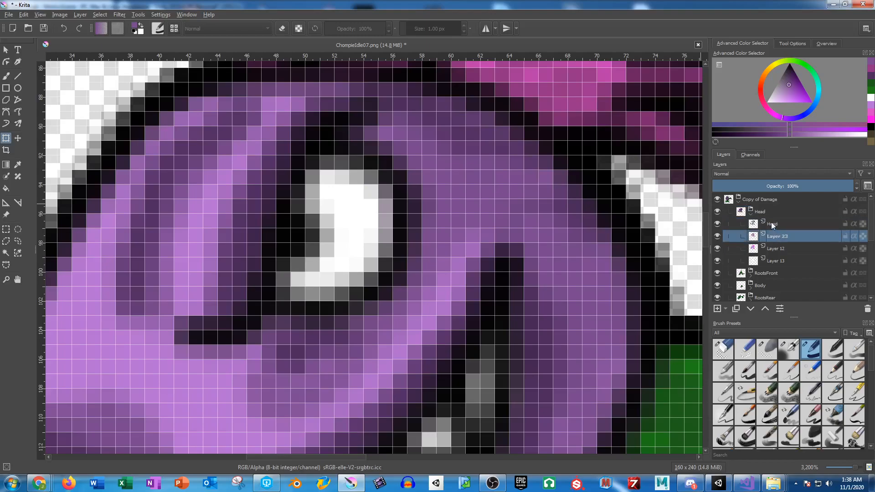
pyautogui.click(771, 223)
pyautogui.click(723, 350)
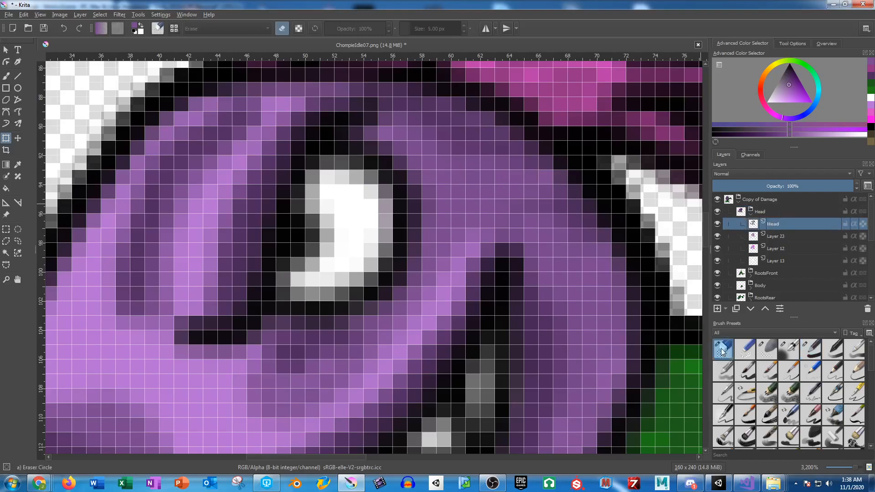
pyautogui.click(6, 76)
pyautogui.click(409, 214)
pyautogui.moveTo(410, 214)
pyautogui.mouseDown()
pyautogui.moveTo(383, 285)
pyautogui.moveTo(358, 318)
pyautogui.mouseUp()
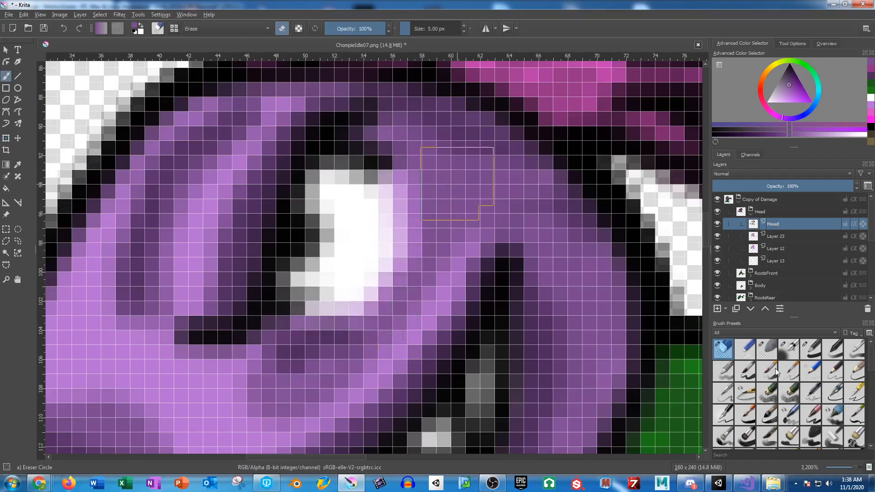
# Step: Redraw the eye as a squint with black Basic-1 strokes 1 px wide and cover the leftover white behind it in purple
pyautogui.click(813, 347)
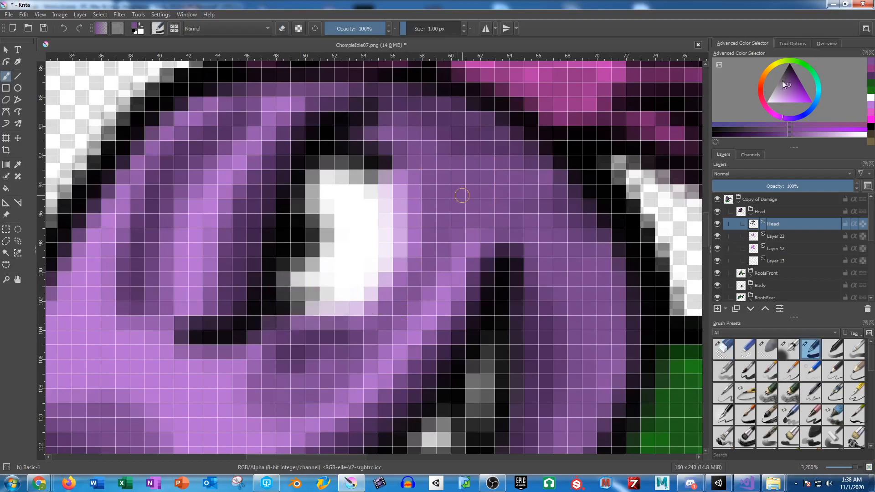
pyautogui.click(789, 66)
pyautogui.moveTo(278, 308)
pyautogui.mouseDown()
pyautogui.moveTo(307, 294)
pyautogui.moveTo(357, 220)
pyautogui.moveTo(367, 192)
pyautogui.moveTo(361, 157)
pyautogui.moveTo(343, 134)
pyautogui.mouseUp()
pyautogui.moveTo(319, 300)
pyautogui.mouseDown()
pyautogui.moveTo(309, 328)
pyautogui.moveTo(360, 252)
pyautogui.moveTo(442, 178)
pyautogui.mouseUp()
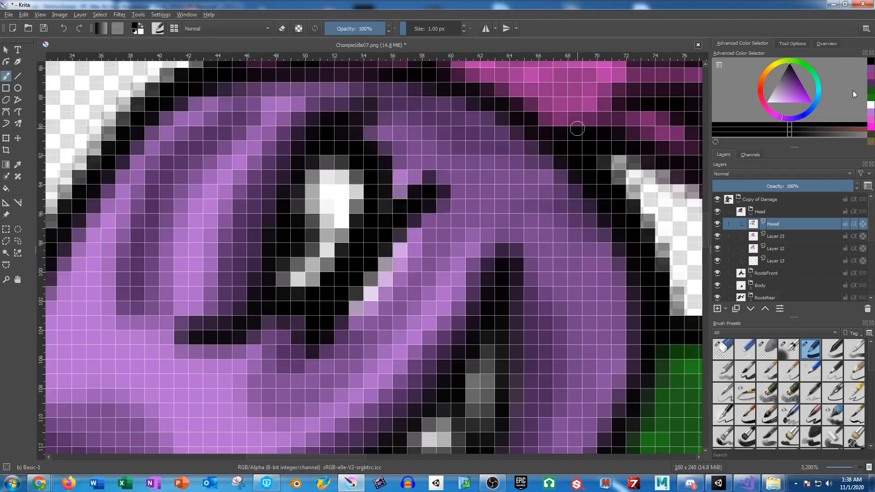
pyautogui.click(869, 73)
pyautogui.moveTo(439, 230)
pyautogui.mouseDown()
pyautogui.moveTo(385, 270)
pyautogui.moveTo(349, 323)
pyautogui.moveTo(373, 277)
pyautogui.moveTo(415, 232)
pyautogui.moveTo(392, 255)
pyautogui.mouseUp()
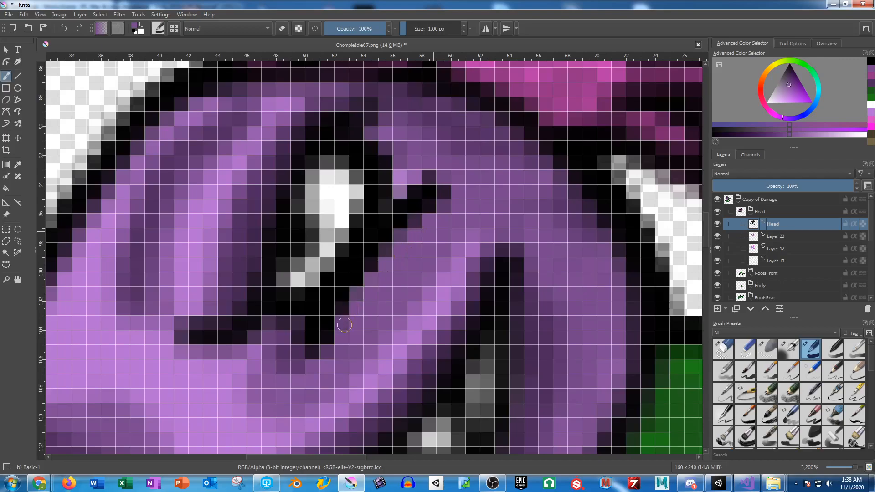
# Step: Erase the black outline at the upper corner of the mouth with the Eraser Circle brush
pyautogui.moveTo(410, 328)
pyautogui.mouseDown()
pyautogui.moveTo(461, 265)
pyautogui.moveTo(469, 233)
pyautogui.moveTo(379, 227)
pyautogui.mouseUp()
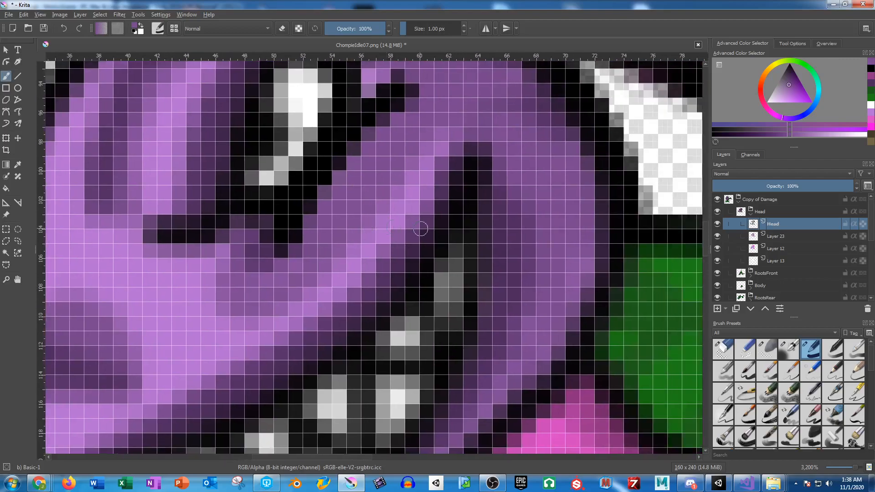
pyautogui.press('d')
pyautogui.click(723, 348)
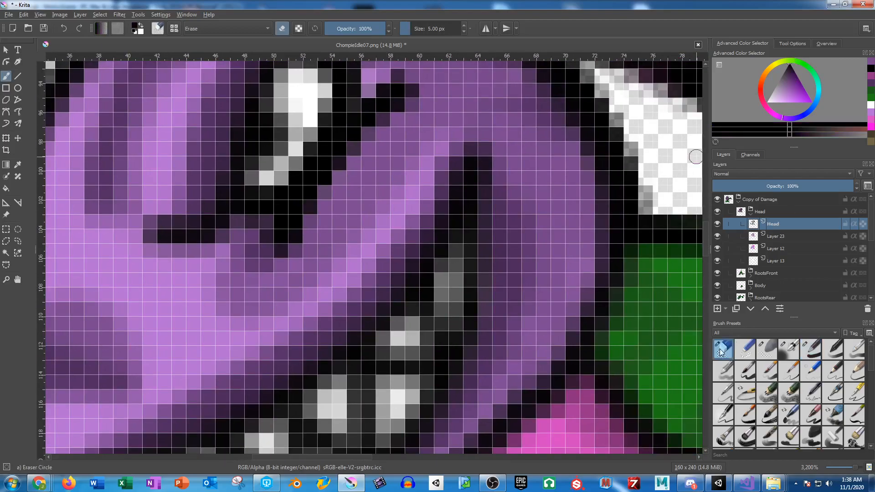
pyautogui.moveTo(492, 221)
pyautogui.mouseDown()
pyautogui.moveTo(476, 300)
pyautogui.moveTo(483, 321)
pyautogui.mouseUp()
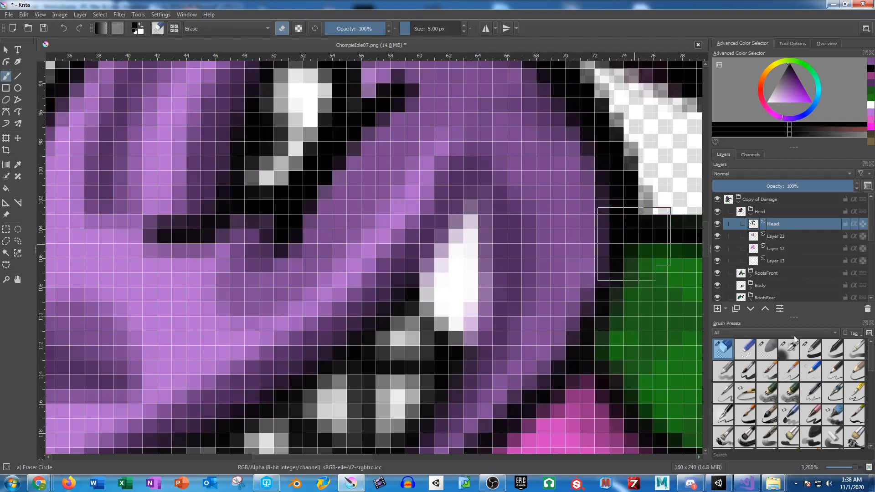
# Step: Redraw the mouth corner lower in black with the Basic-1 brush and paint dark purple shading over the gaps around it
pyautogui.click(811, 349)
pyautogui.moveTo(397, 313)
pyautogui.mouseDown()
pyautogui.moveTo(398, 293)
pyautogui.moveTo(490, 215)
pyautogui.moveTo(488, 253)
pyautogui.moveTo(453, 342)
pyautogui.moveTo(445, 338)
pyautogui.moveTo(434, 327)
pyautogui.moveTo(428, 285)
pyautogui.moveTo(479, 286)
pyautogui.mouseUp()
pyautogui.click(871, 84)
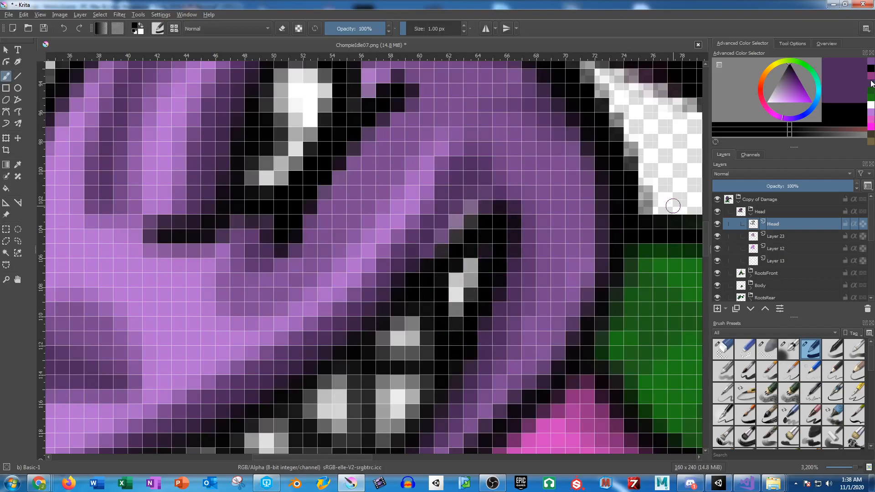
pyautogui.moveTo(433, 222)
pyautogui.mouseDown()
pyautogui.moveTo(415, 242)
pyautogui.moveTo(470, 190)
pyautogui.moveTo(385, 263)
pyautogui.moveTo(398, 293)
pyautogui.mouseUp()
pyautogui.moveTo(477, 237)
pyautogui.mouseDown()
pyautogui.moveTo(482, 195)
pyautogui.moveTo(499, 182)
pyautogui.moveTo(520, 205)
pyautogui.moveTo(518, 288)
pyautogui.moveTo(529, 310)
pyautogui.mouseUp()
pyautogui.scroll(-4, 537, 246)
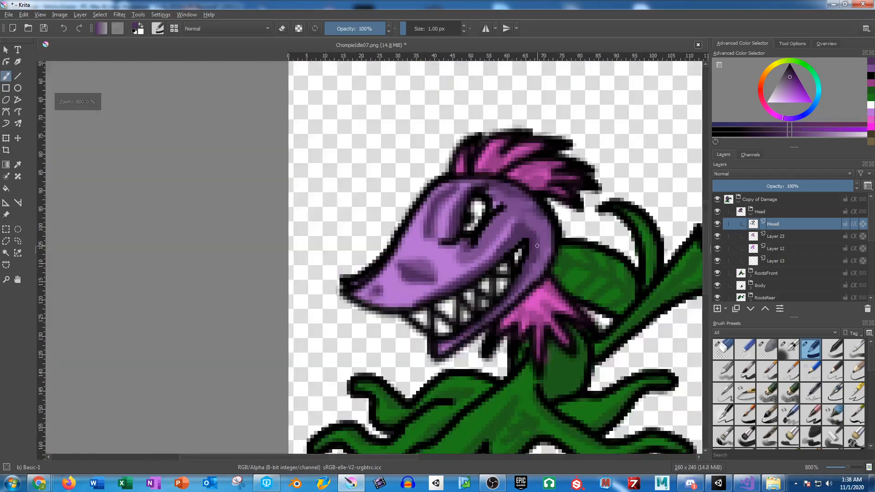
pyautogui.scroll(4, 543, 249)
pyautogui.scroll(-4, 547, 246)
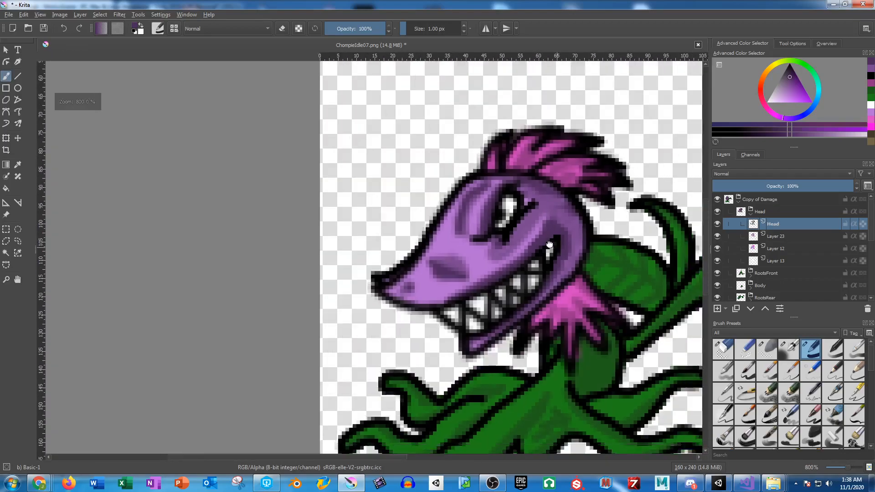
pyautogui.moveTo(550, 245); pyautogui.dragTo(420, 208)
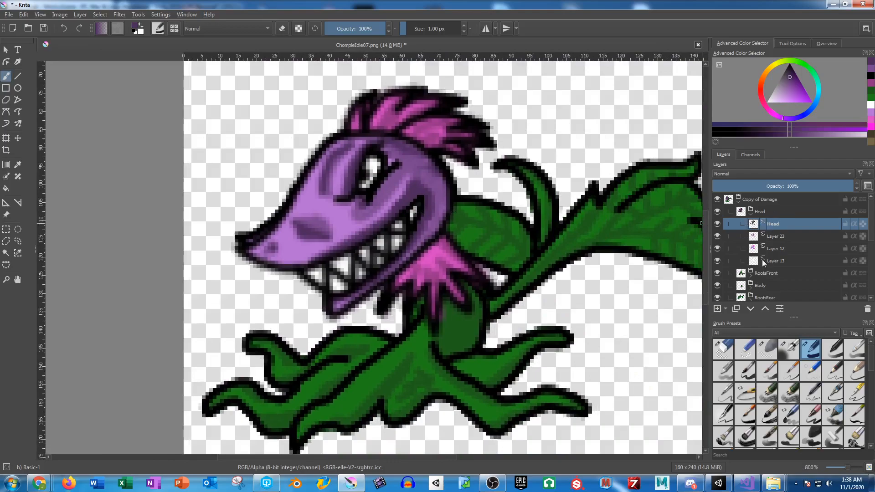
# Step: Collapse the Head group, rotate the StemLeaves group slightly upward about a pivot at the neck, and apply it
pyautogui.click(751, 214)
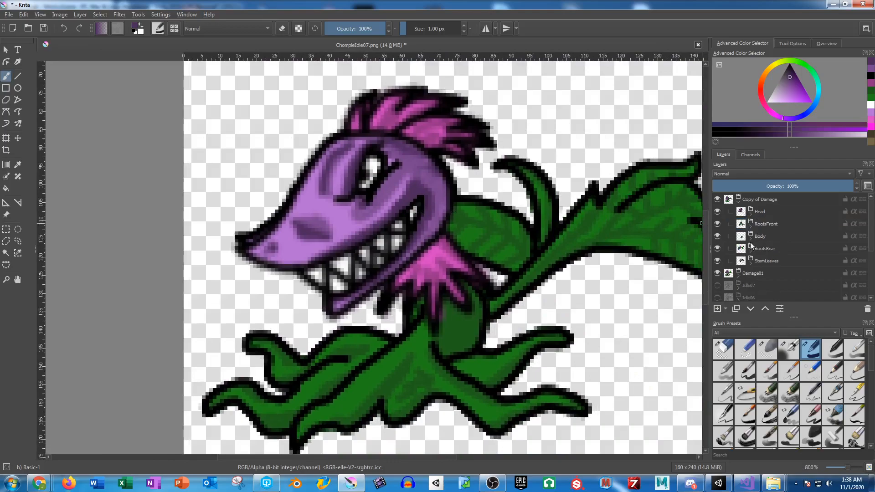
pyautogui.click(767, 260)
pyautogui.moveTo(577, 242); pyautogui.dragTo(479, 209)
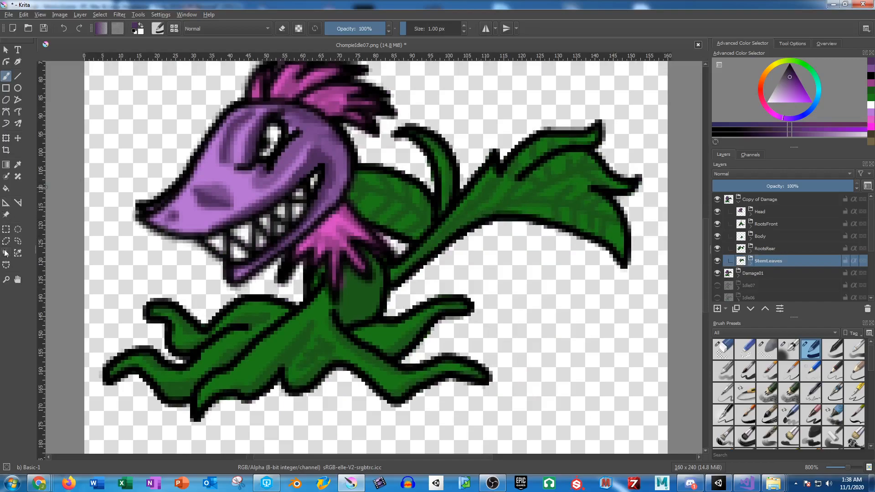
pyautogui.click(8, 140)
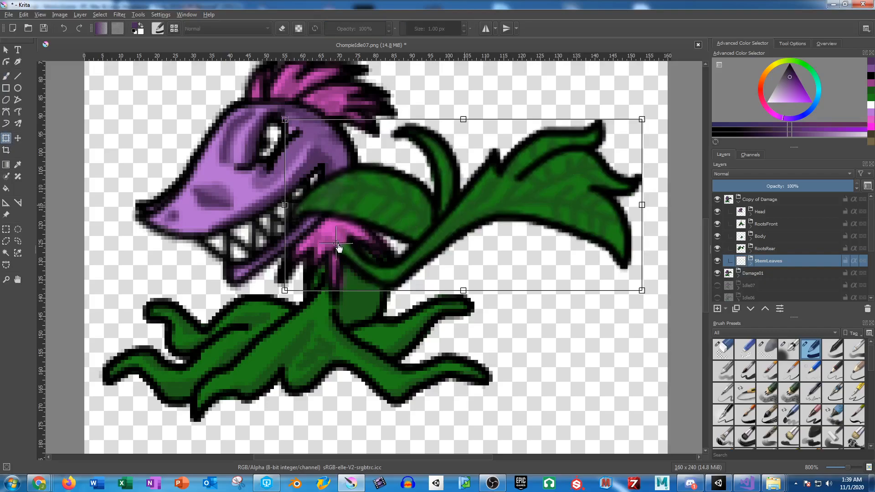
pyautogui.moveTo(674, 192); pyautogui.dragTo(637, 175)
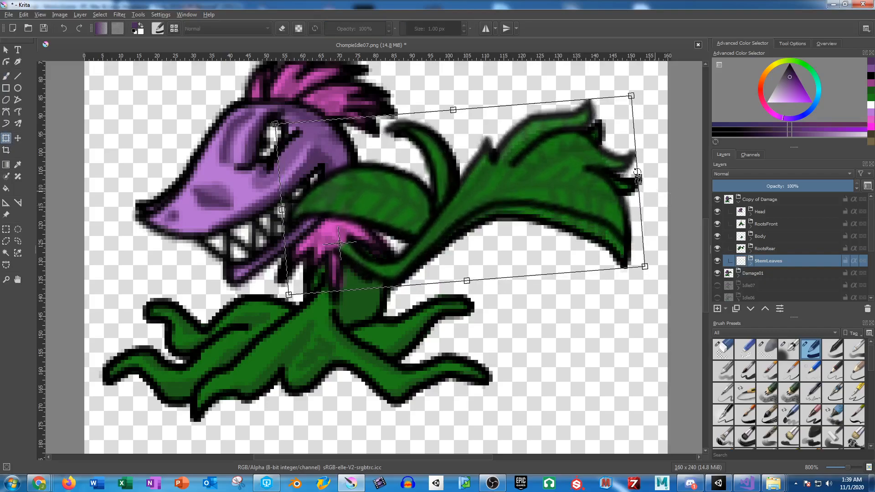
pyautogui.press('Return')
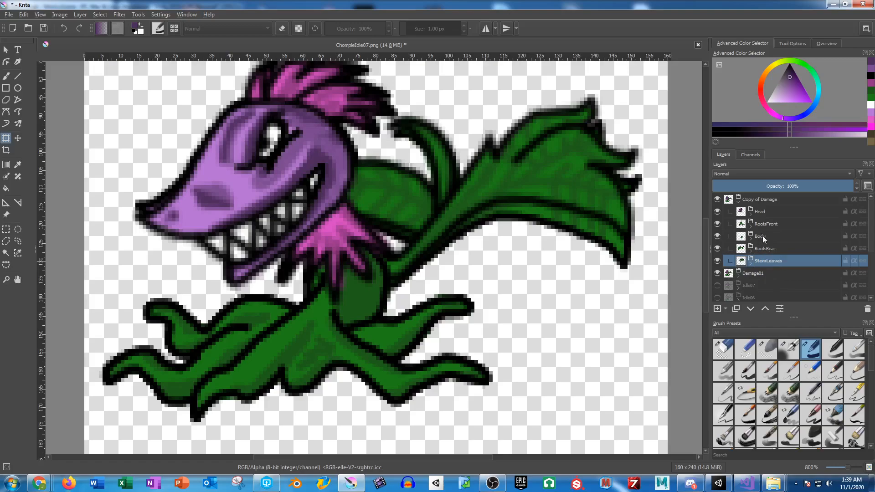
# Step: Rotate the RootsRear group slightly clockwise about its centre and apply the transform
pyautogui.click(767, 248)
pyautogui.click(277, 332)
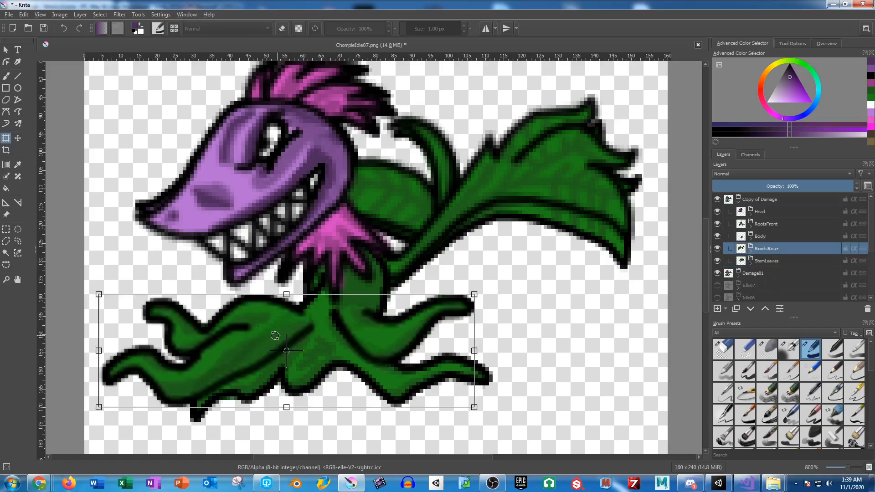
pyautogui.moveTo(509, 296); pyautogui.dragTo(526, 323)
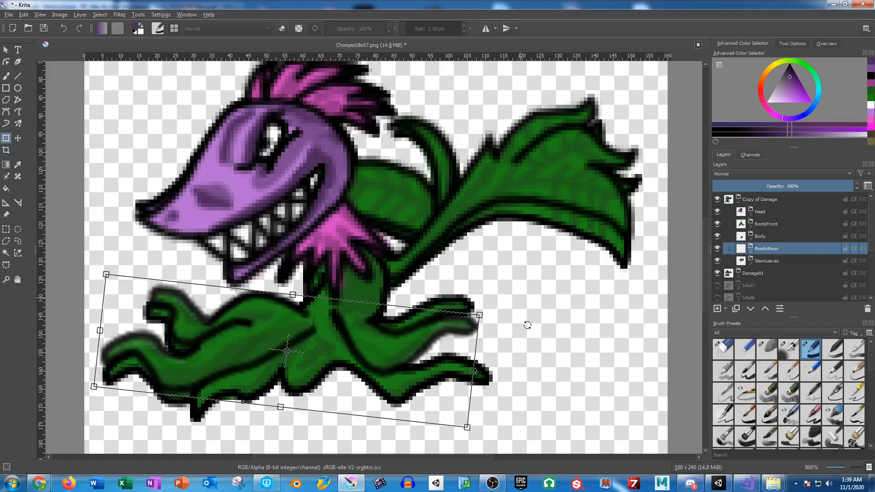
pyautogui.press('Return')
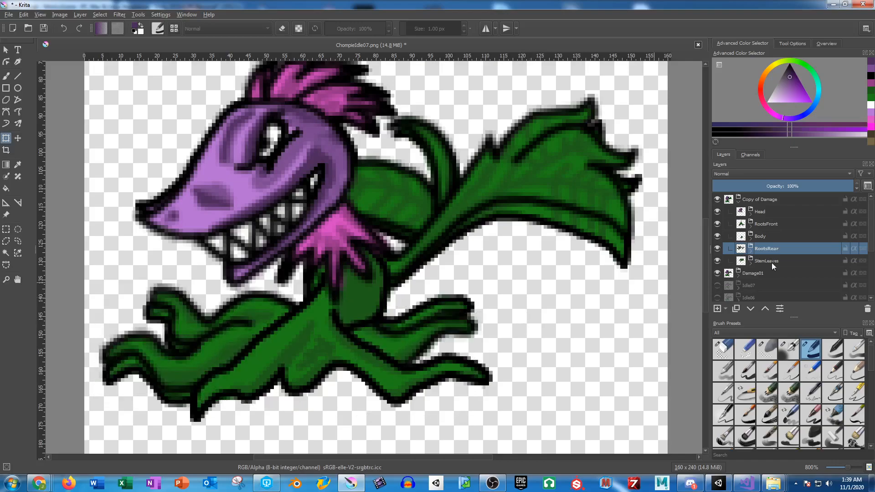
# Step: Rotate the RootsFront group slightly clockwise, shift it a little up and to the left, and apply the transform
pyautogui.click(777, 226)
pyautogui.click(292, 354)
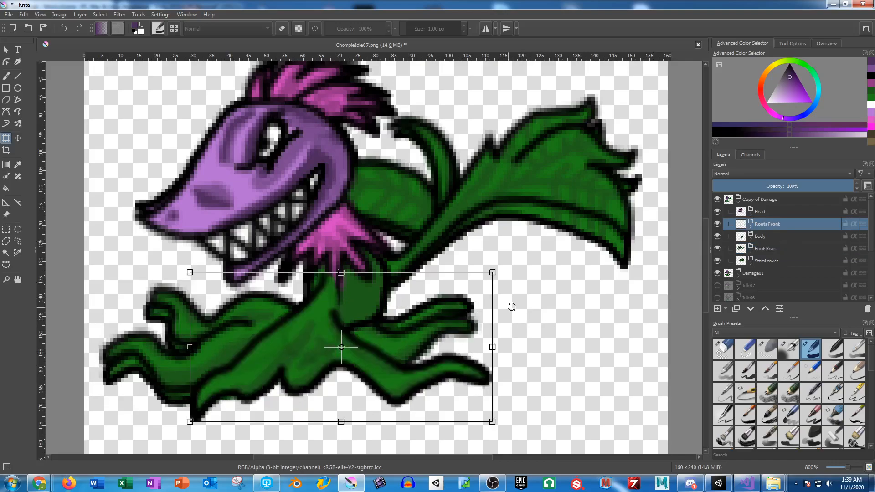
pyautogui.moveTo(540, 295); pyautogui.dragTo(544, 323)
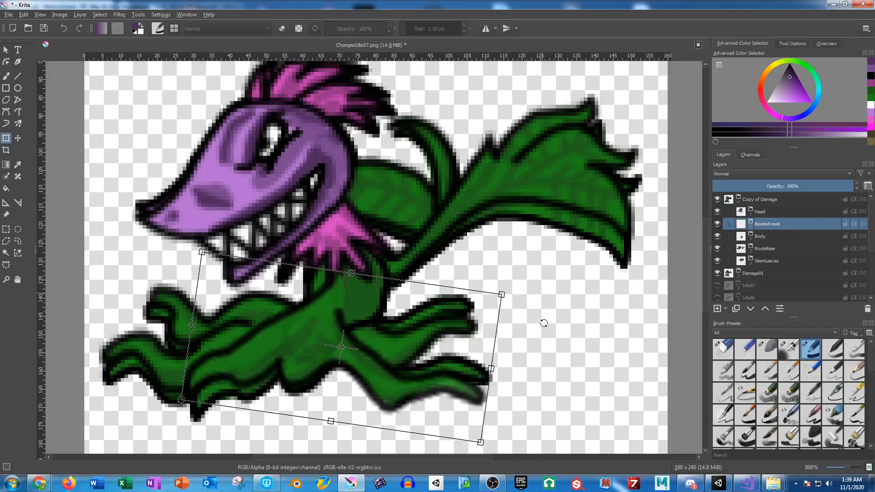
pyautogui.moveTo(426, 329); pyautogui.dragTo(419, 324)
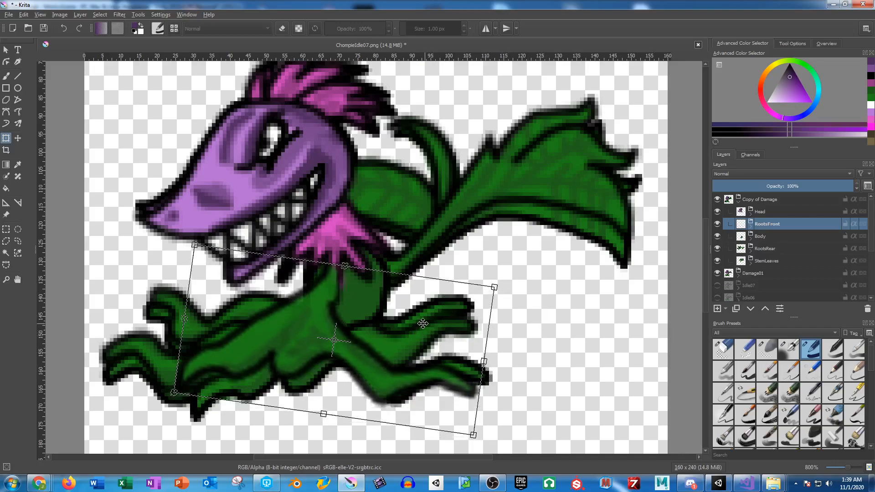
pyautogui.press('Return')
# Step: Toggle the visibility of the Copy of Damage group to compare its pose with Damage01, leaving it hidden
pyautogui.click(717, 200)
pyautogui.click(717, 200)
pyautogui.click(717, 200)
pyautogui.click(717, 199)
pyautogui.click(718, 200)
pyautogui.click(718, 200)
pyautogui.click(718, 200)
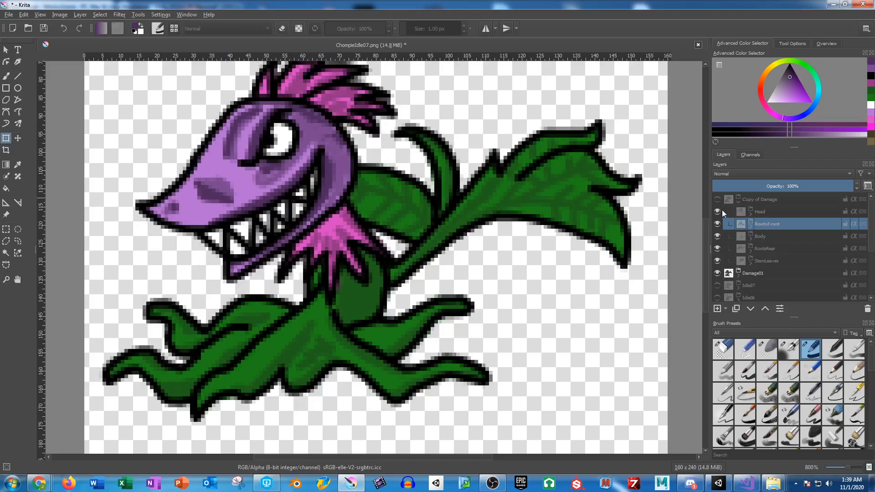
# Step: Duplicate the Copy of Damage group, hide Damage01, and show and expand the new duplicate
pyautogui.click(739, 202)
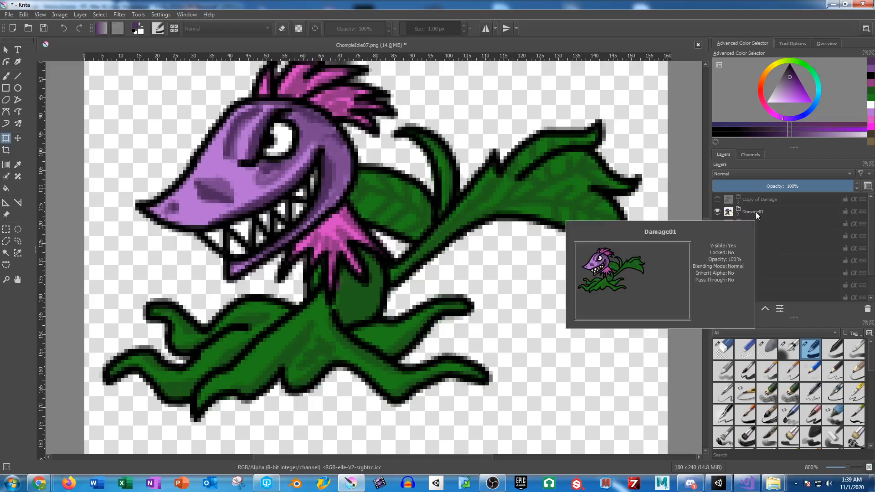
pyautogui.click(756, 199)
pyautogui.hotkey('ctrl', 'j')
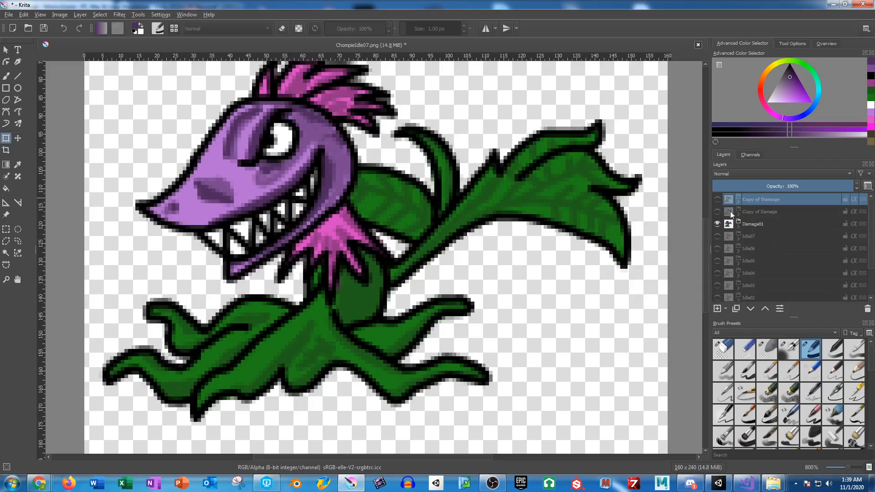
pyautogui.click(719, 224)
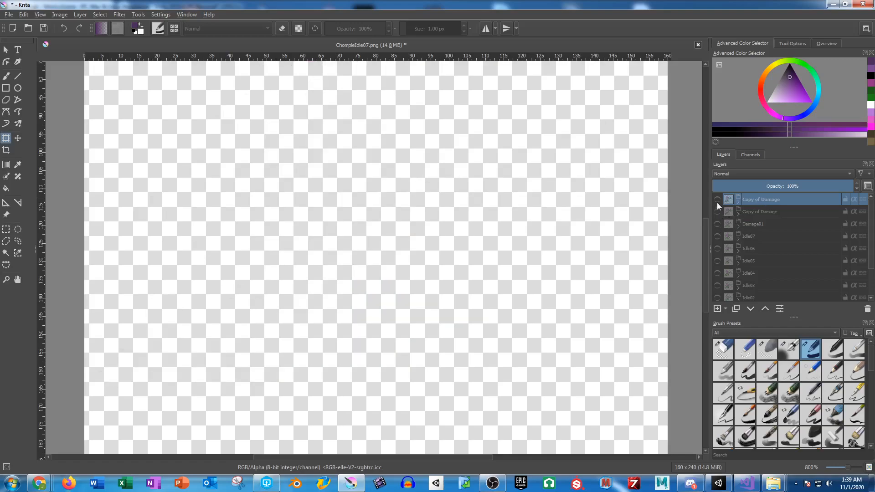
pyautogui.click(718, 199)
pyautogui.click(742, 202)
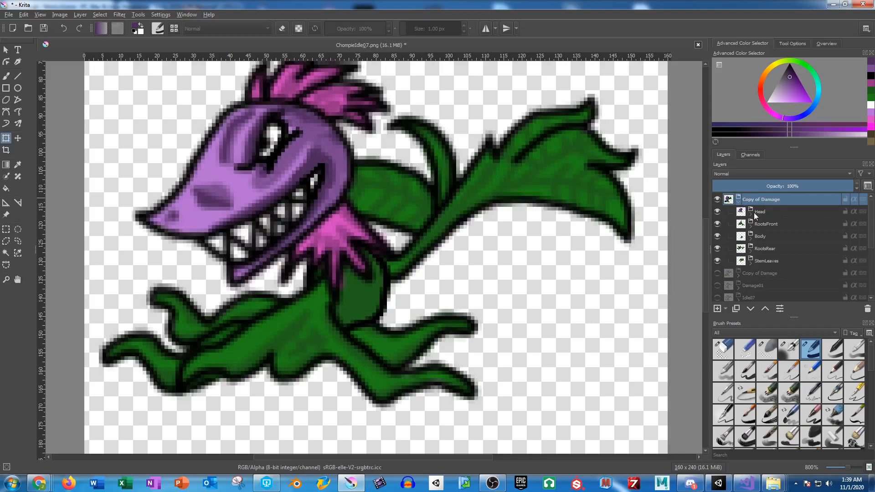
# Step: Erase the eye outline and the upper mouth-corner outline on the Head group's Head layer with the 5 px Eraser Circle
pyautogui.click(751, 214)
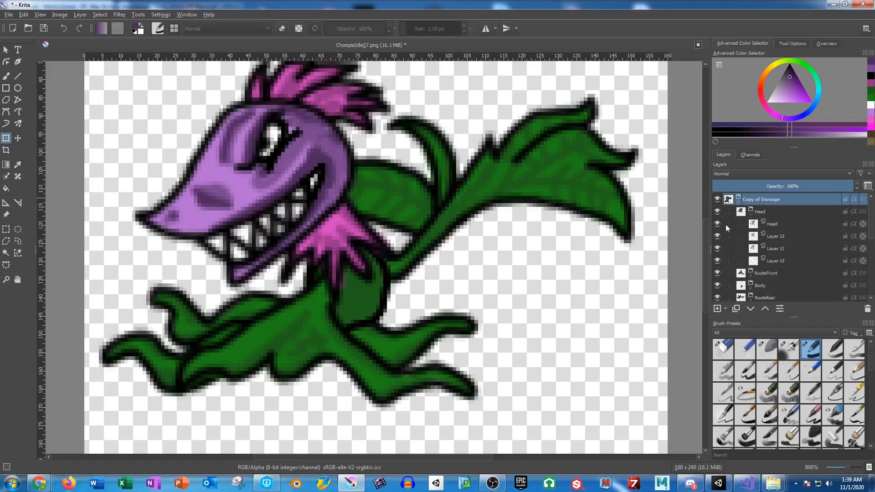
pyautogui.click(775, 224)
pyautogui.scroll(6, 404, 228)
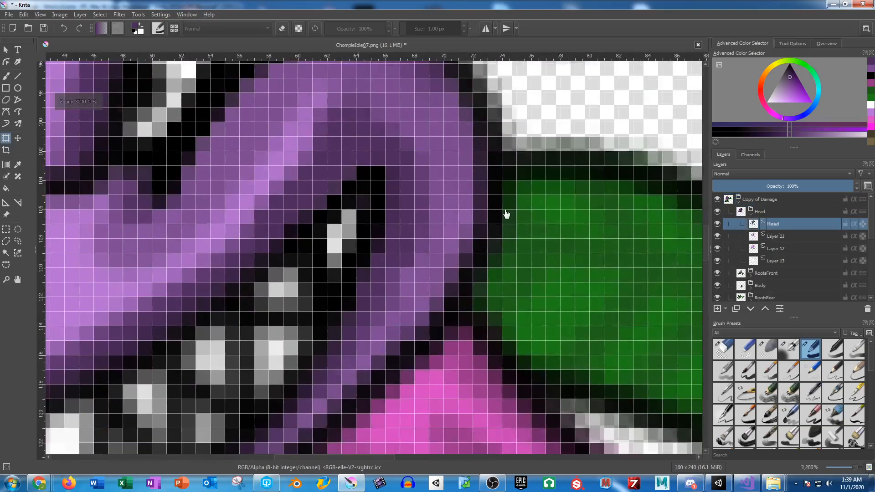
pyautogui.click(732, 350)
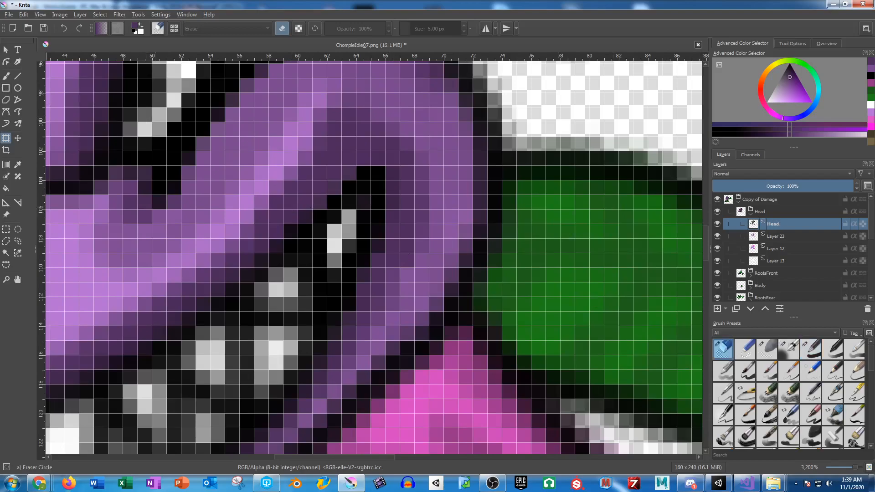
pyautogui.click(6, 76)
pyautogui.moveTo(389, 182)
pyautogui.mouseDown()
pyautogui.moveTo(389, 226)
pyautogui.moveTo(371, 188)
pyautogui.moveTo(346, 200)
pyautogui.moveTo(348, 212)
pyautogui.moveTo(392, 239)
pyautogui.moveTo(384, 259)
pyautogui.moveTo(360, 249)
pyautogui.moveTo(391, 141)
pyautogui.mouseUp()
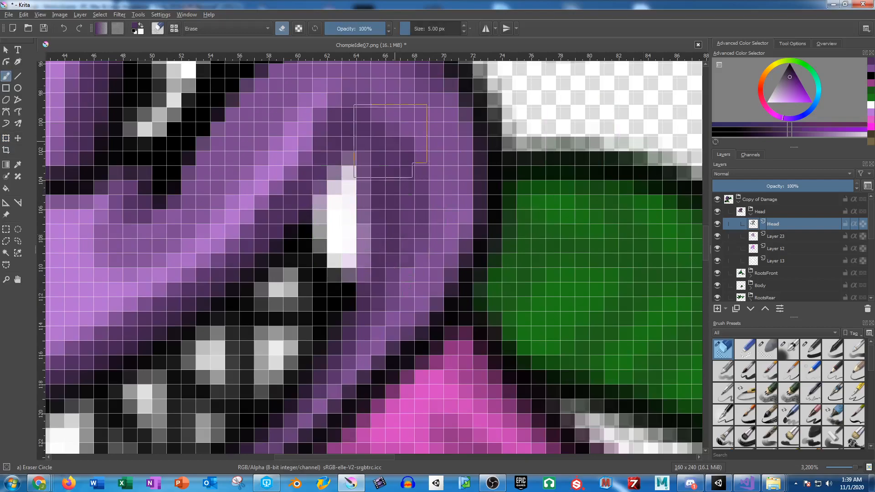
pyautogui.moveTo(303, 166); pyautogui.dragTo(430, 267)
pyautogui.moveTo(400, 147)
pyautogui.mouseDown()
pyautogui.moveTo(340, 121)
pyautogui.moveTo(344, 143)
pyautogui.moveTo(281, 238)
pyautogui.moveTo(307, 255)
pyautogui.moveTo(346, 223)
pyautogui.mouseUp()
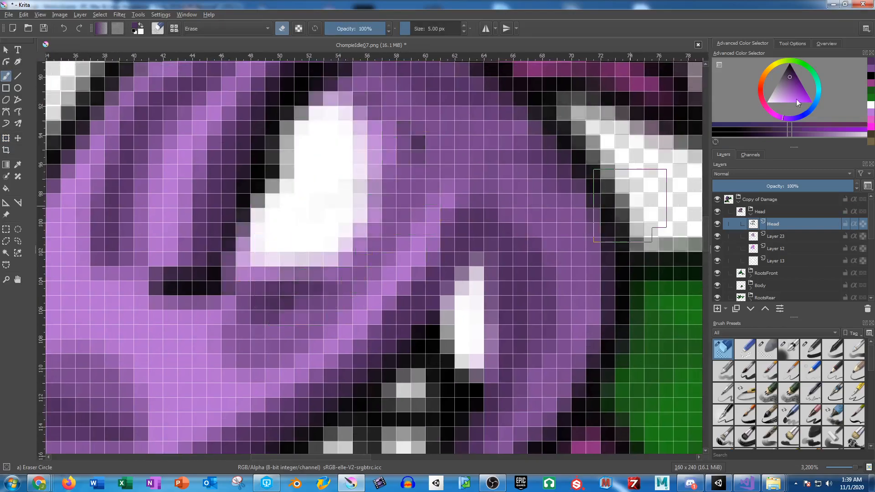
# Step: Draw a squeezed-shut eye in black on the Head layer with the 1 px Basic-1 brush
pyautogui.moveTo(797, 99); pyautogui.dragTo(799, 72)
pyautogui.click(814, 349)
pyautogui.moveTo(186, 253); pyautogui.dragTo(200, 296)
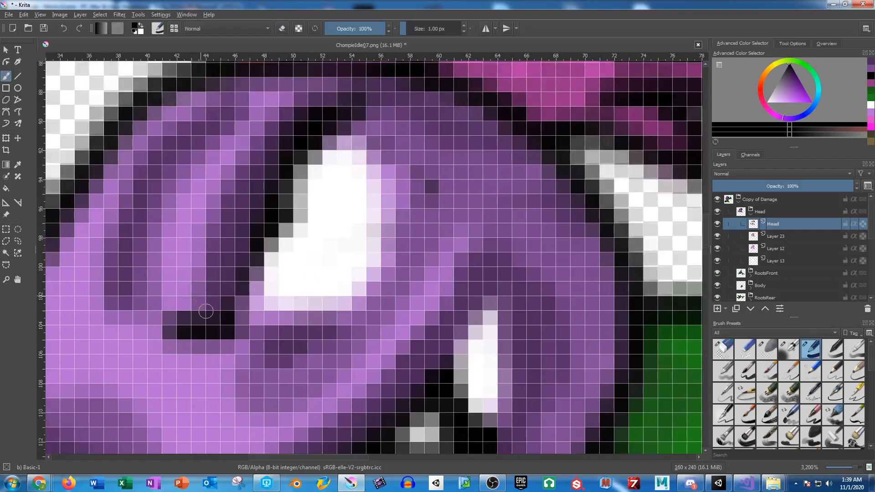
pyautogui.moveTo(186, 328)
pyautogui.mouseDown()
pyautogui.moveTo(247, 264)
pyautogui.moveTo(305, 139)
pyautogui.moveTo(320, 146)
pyautogui.mouseUp()
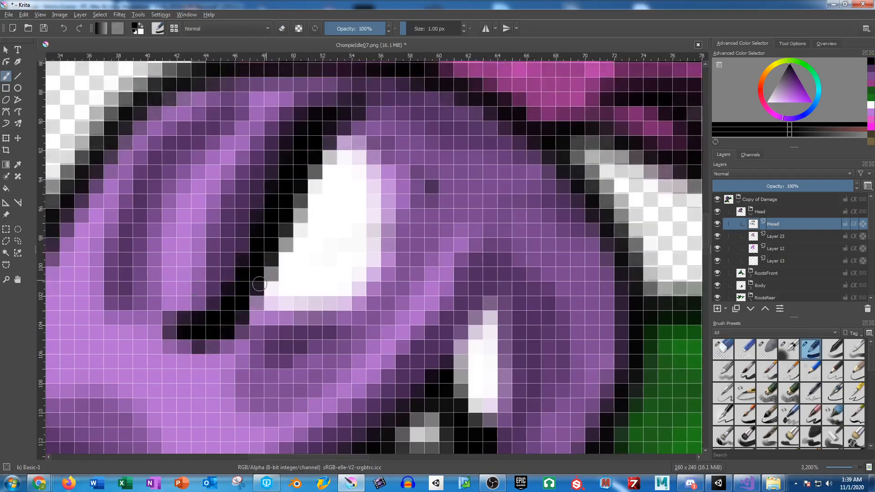
pyautogui.moveTo(262, 279); pyautogui.dragTo(249, 282)
pyautogui.moveTo(275, 309)
pyautogui.mouseDown()
pyautogui.moveTo(328, 301)
pyautogui.moveTo(380, 200)
pyautogui.moveTo(424, 173)
pyautogui.moveTo(414, 131)
pyautogui.mouseUp()
pyautogui.hotkey('ctrl', 'z')
pyautogui.moveTo(283, 324)
pyautogui.mouseDown()
pyautogui.moveTo(328, 316)
pyautogui.moveTo(390, 245)
pyautogui.moveTo(404, 217)
pyautogui.moveTo(366, 164)
pyautogui.mouseUp()
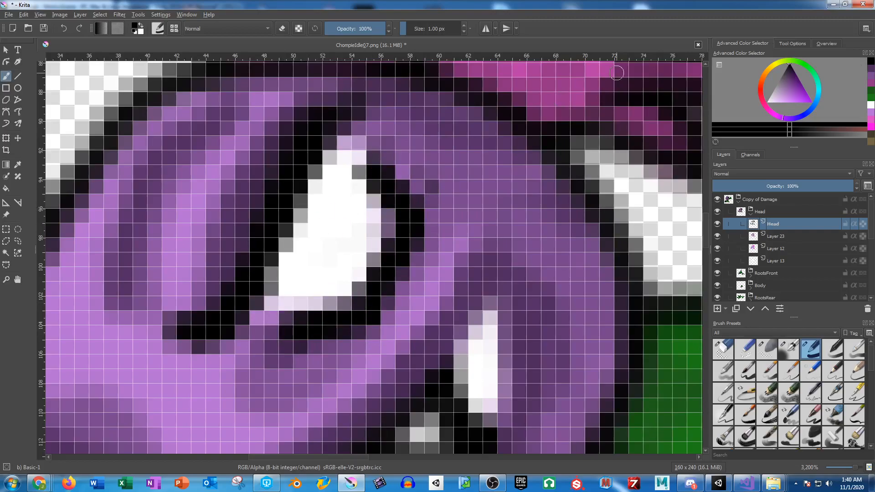
# Step: Paint over the white of the eye with the mid purple skin color on Layer 23
pyautogui.click(871, 76)
pyautogui.click(780, 237)
pyautogui.moveTo(334, 242)
pyautogui.mouseDown()
pyautogui.moveTo(317, 232)
pyautogui.moveTo(342, 158)
pyautogui.moveTo(303, 229)
pyautogui.moveTo(302, 196)
pyautogui.moveTo(329, 172)
pyautogui.moveTo(331, 147)
pyautogui.moveTo(251, 309)
pyautogui.moveTo(318, 269)
pyautogui.moveTo(289, 291)
pyautogui.moveTo(340, 291)
pyautogui.moveTo(392, 211)
pyautogui.moveTo(385, 191)
pyautogui.moveTo(357, 190)
pyautogui.moveTo(371, 200)
pyautogui.moveTo(360, 249)
pyautogui.moveTo(357, 223)
pyautogui.moveTo(339, 278)
pyautogui.moveTo(349, 218)
pyautogui.moveTo(309, 233)
pyautogui.mouseUp()
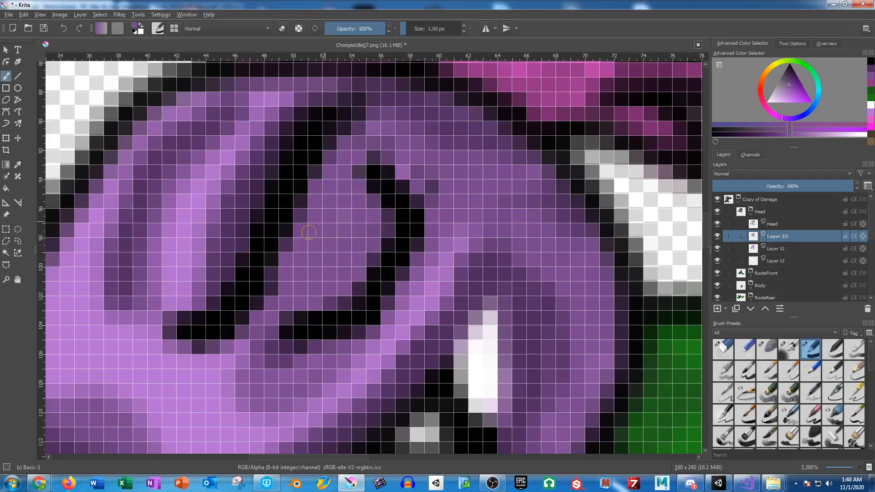
# Step: Draw a black grimacing mouth corner extending towards the back of the head on the Head layer
pyautogui.scroll(-5, 369, 212)
pyautogui.scroll(5, 476, 182)
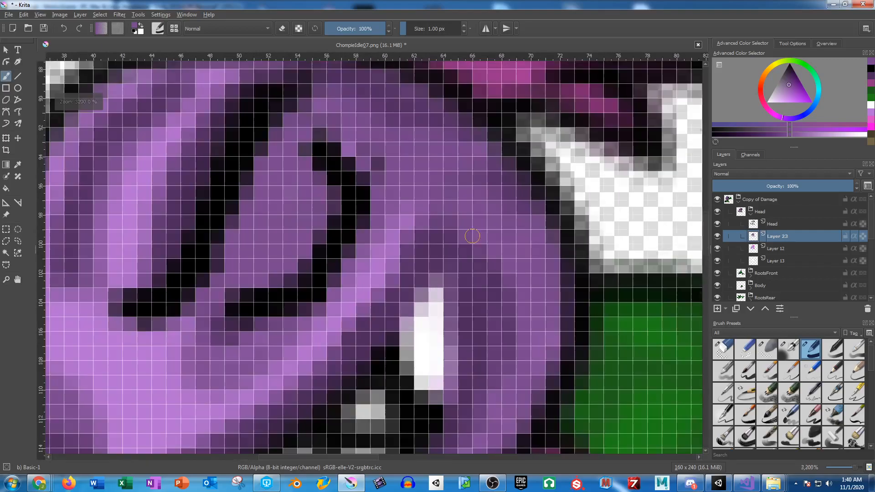
pyautogui.click(790, 65)
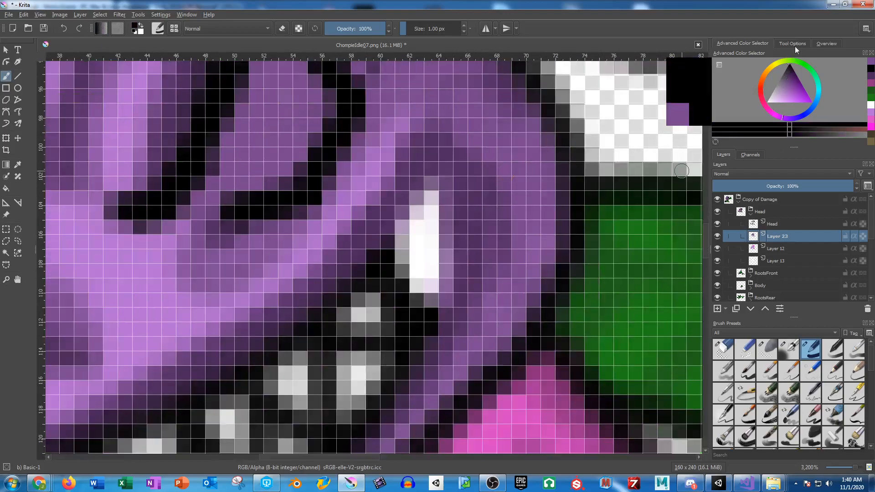
pyautogui.click(774, 224)
pyautogui.moveTo(387, 244)
pyautogui.mouseDown()
pyautogui.moveTo(433, 223)
pyautogui.moveTo(509, 226)
pyautogui.moveTo(438, 263)
pyautogui.moveTo(411, 307)
pyautogui.mouseUp()
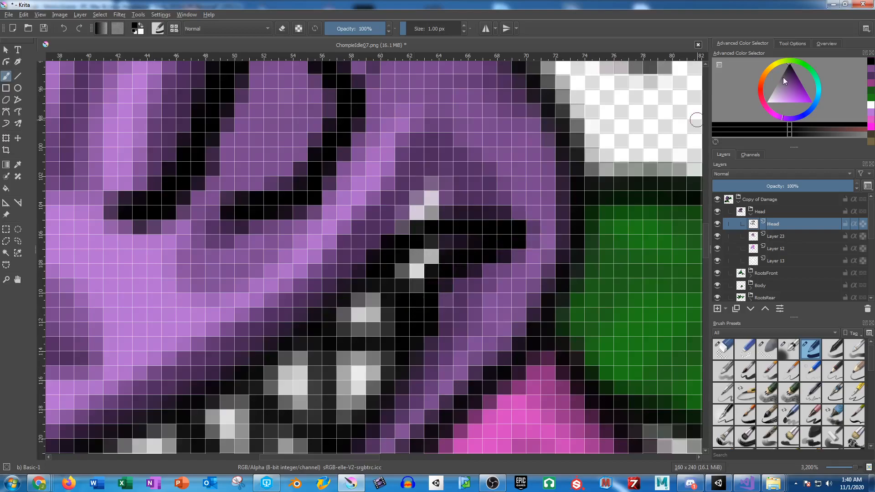
# Step: Paint white tooth pixels inside the redrawn mouth corner on Layer 23
pyautogui.press('x')
pyautogui.click(781, 248)
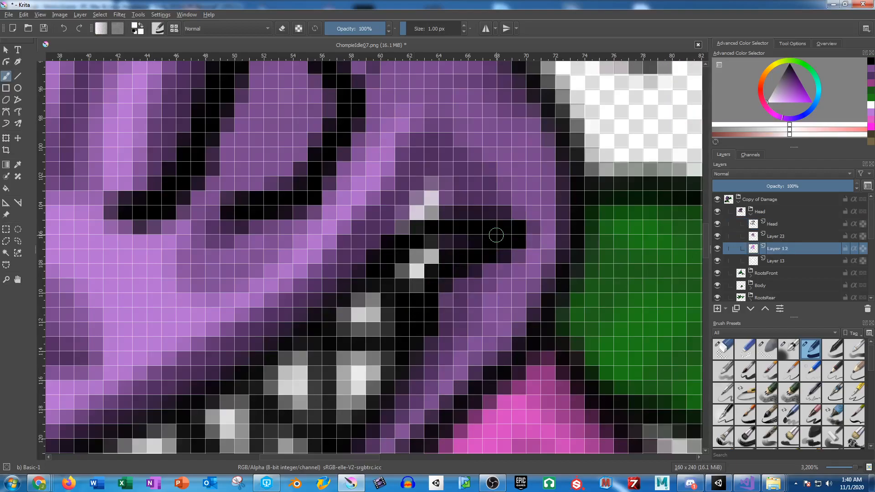
pyautogui.press('pageup')
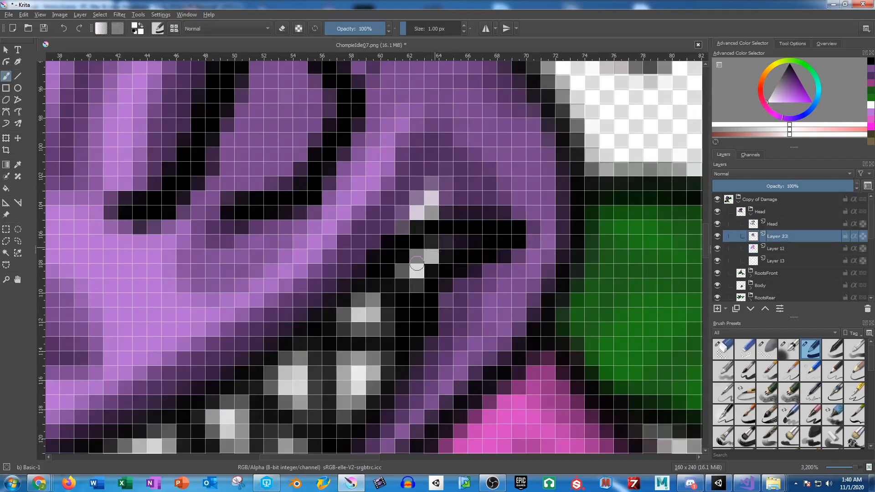
pyautogui.moveTo(447, 242); pyautogui.dragTo(476, 243)
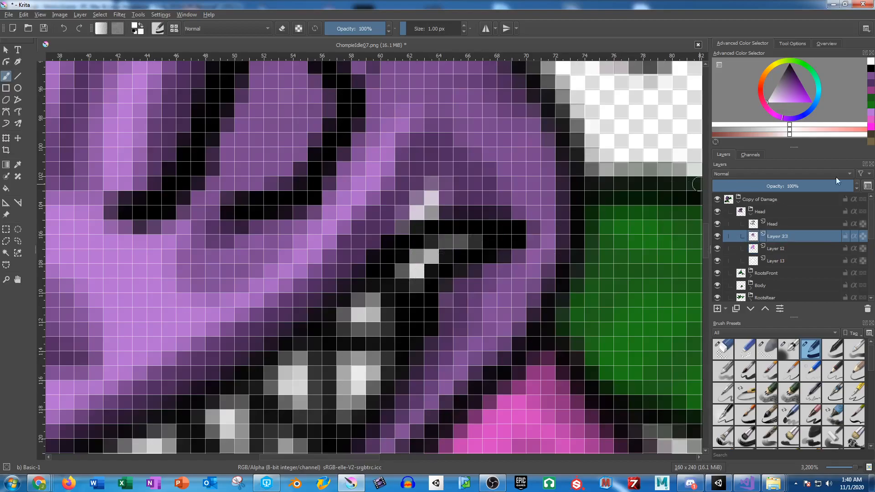
# Step: Cover the leftover white above the mouth corner and shade around it with dark purple on Layer 23
pyautogui.click(872, 79)
pyautogui.click(871, 84)
pyautogui.moveTo(454, 188)
pyautogui.mouseDown()
pyautogui.moveTo(396, 210)
pyautogui.moveTo(373, 188)
pyautogui.moveTo(397, 194)
pyautogui.mouseUp()
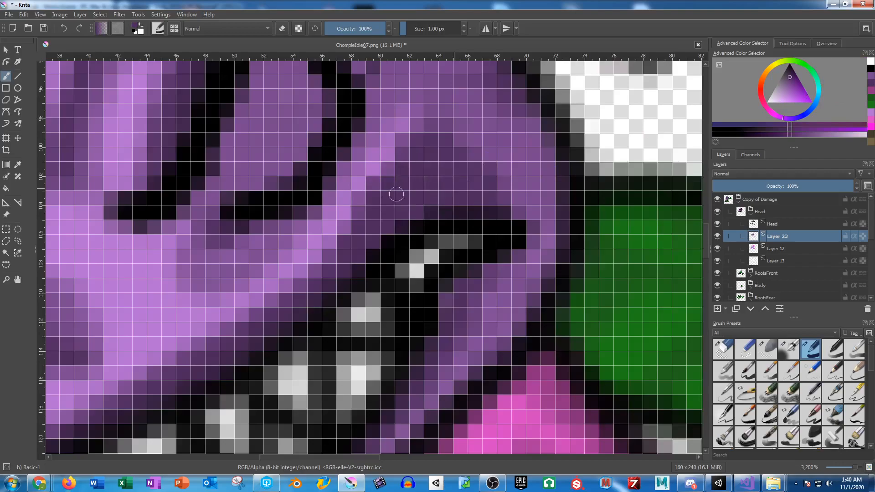
pyautogui.moveTo(499, 280)
pyautogui.mouseDown()
pyautogui.moveTo(526, 241)
pyautogui.moveTo(516, 210)
pyautogui.mouseUp()
pyautogui.scroll(-5, 539, 223)
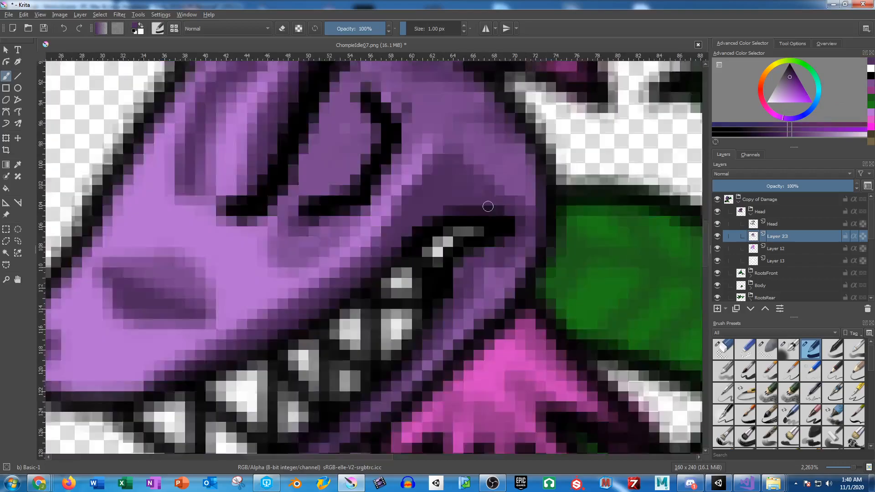
pyautogui.moveTo(522, 202); pyautogui.dragTo(442, 183)
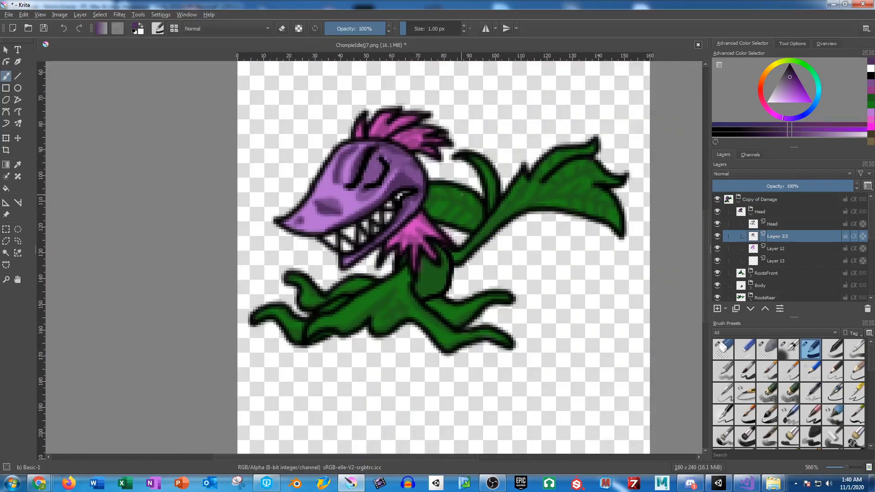
# Step: Rotate the whole Head group slightly counterclockwise so the snout tips down, and apply the transform
pyautogui.click(756, 213)
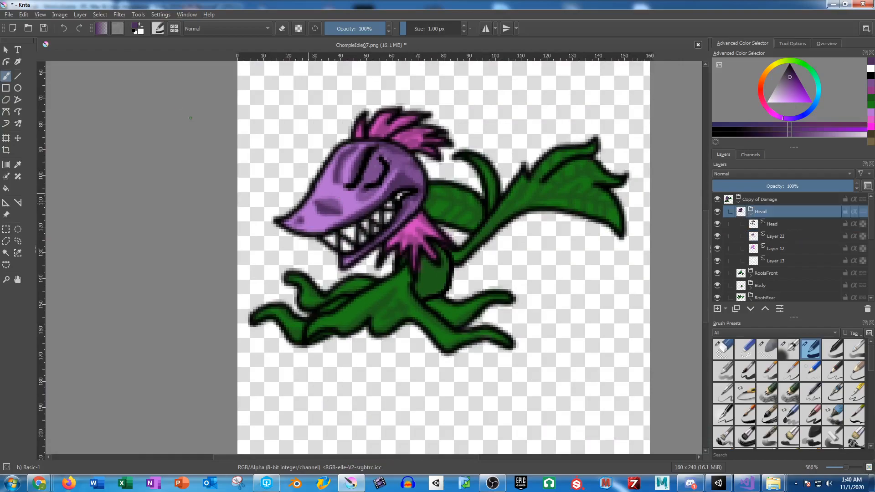
pyautogui.click(6, 137)
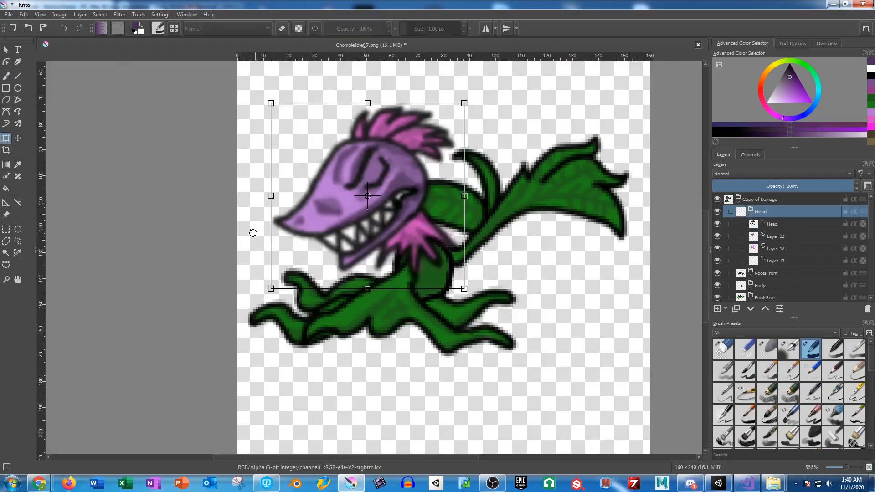
pyautogui.moveTo(252, 231); pyautogui.dragTo(253, 242)
pyautogui.hotkey('ctrl', 'z')
pyautogui.moveTo(270, 255); pyautogui.dragTo(267, 270)
pyautogui.press('Return')
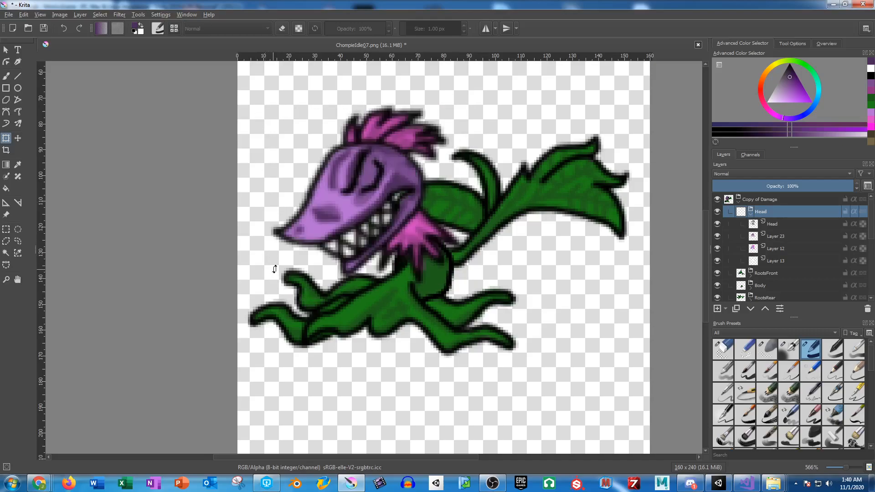
# Step: Rotate the RootsFront group slightly clockwise, shift it a little up and to the left, and apply the transform
pyautogui.moveTo(493, 235); pyautogui.dragTo(489, 201)
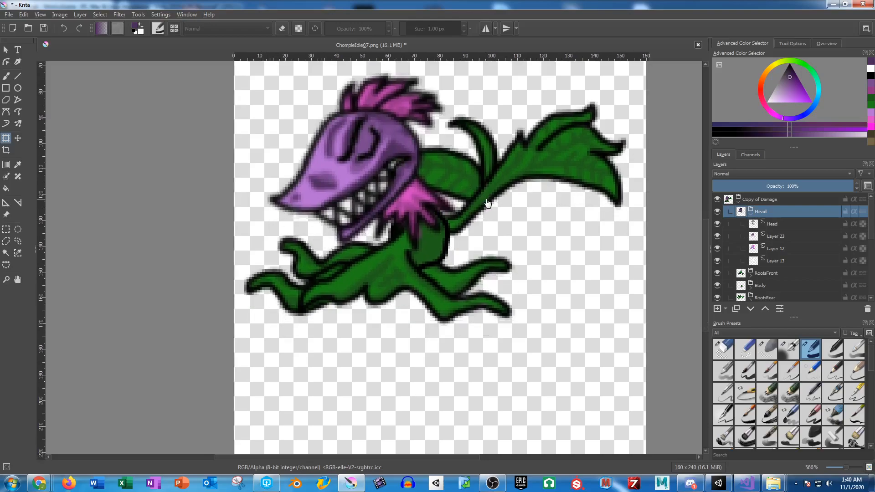
pyautogui.click(772, 272)
pyautogui.moveTo(548, 238); pyautogui.dragTo(550, 249)
pyautogui.moveTo(435, 263); pyautogui.dragTo(427, 260)
pyautogui.press('Return')
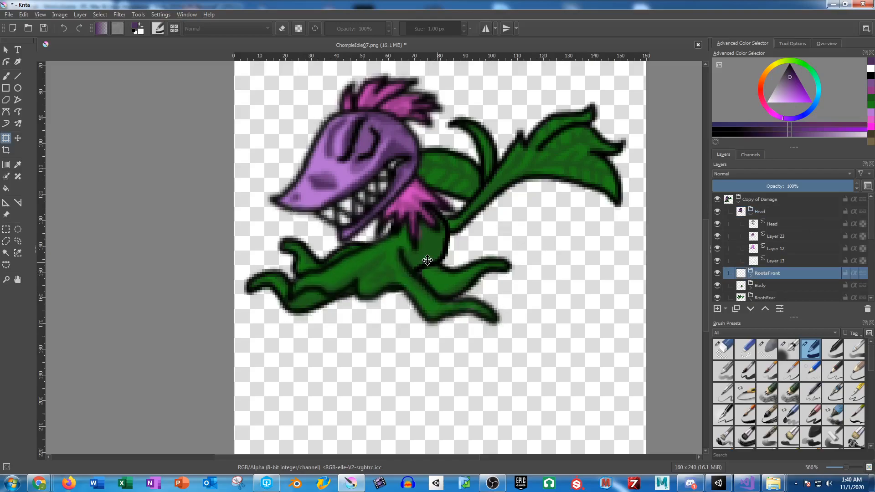
# Step: Rotate the RootsRear group clockwise, nudge it slightly up and to the left, and apply the transform
pyautogui.click(775, 297)
pyautogui.moveTo(540, 240); pyautogui.dragTo(568, 274)
pyautogui.press('Return')
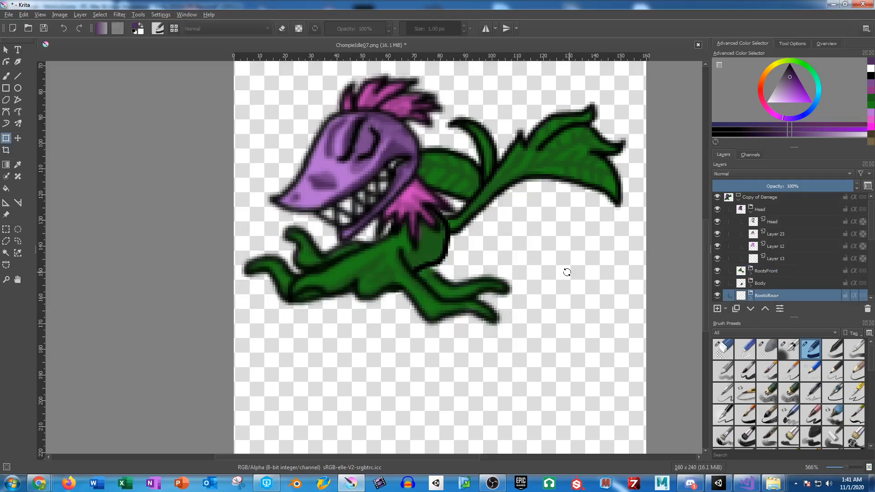
pyautogui.click(458, 269)
pyautogui.press('Return')
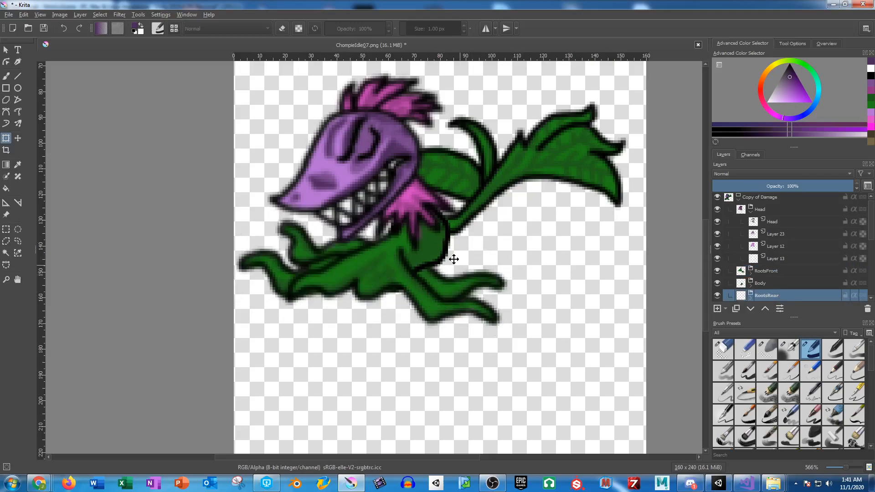
# Step: Collapse the edited top group and toggle the lower Copy of Damage and Damage01 groups to compare poses, leaving both hidden
pyautogui.click(738, 198)
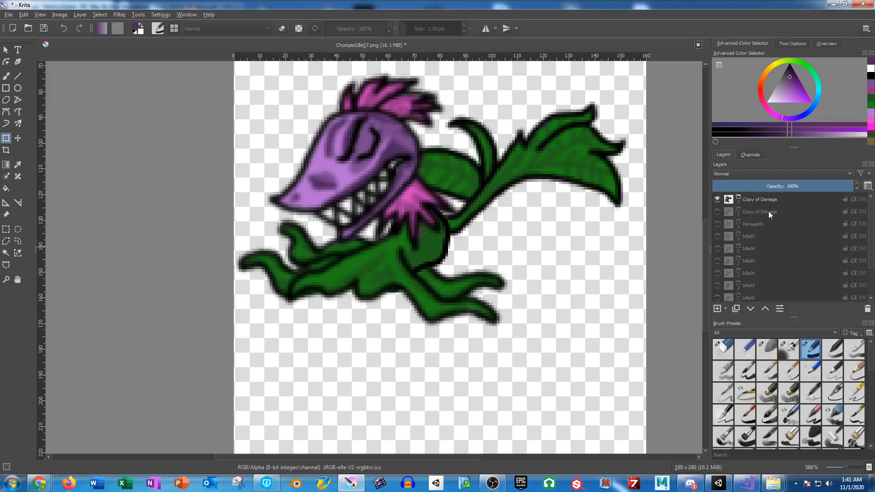
pyautogui.click(758, 213)
pyautogui.click(718, 213)
pyautogui.click(718, 213)
pyautogui.click(718, 212)
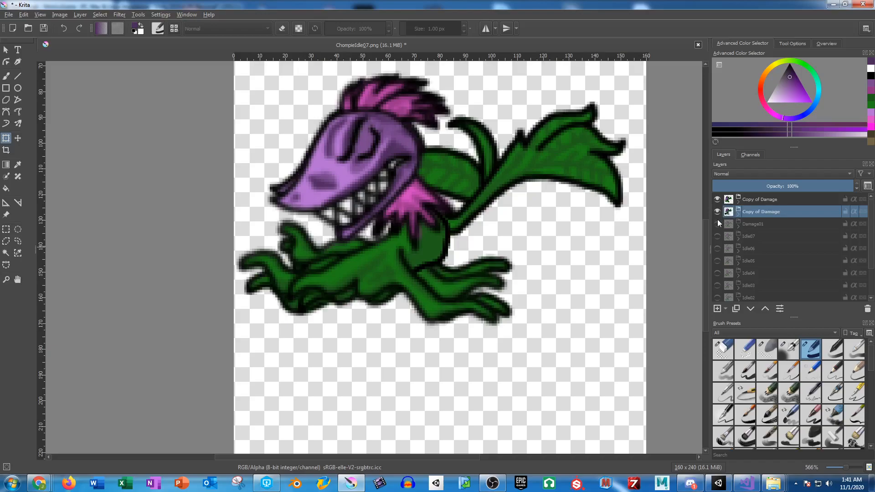
pyautogui.click(718, 224)
pyautogui.click(718, 224)
pyautogui.click(717, 224)
pyautogui.click(718, 224)
pyautogui.click(718, 213)
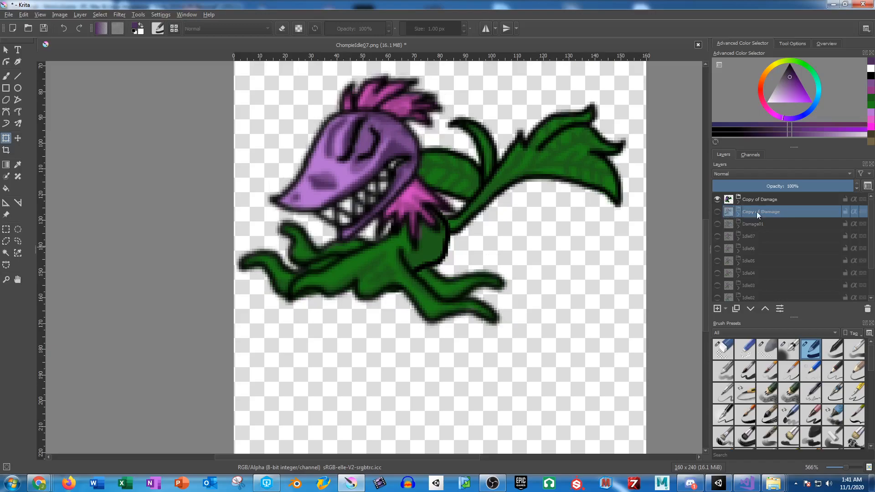
# Step: Rename the lower Copy of Damage group to Damage02 and the top one to Damage03
pyautogui.doubleClick(758, 212)
pyautogui.write('Damage02')
pyautogui.press('Return')
pyautogui.doubleClick(772, 199)
pyautogui.write('Damage03')
pyautogui.press('Return')
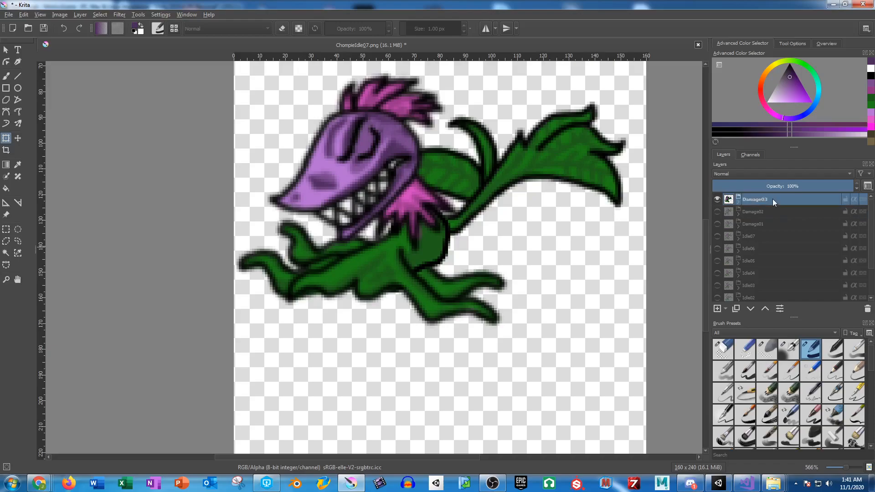
# Step: Duplicate the Damage02 group, move the copy to the top of the layer stack and rename it Damage04
pyautogui.click(754, 212)
pyautogui.moveTo(755, 211); pyautogui.dragTo(759, 196)
pyautogui.doubleClick(759, 197)
pyautogui.write('Damage04')
pyautogui.press('Return')
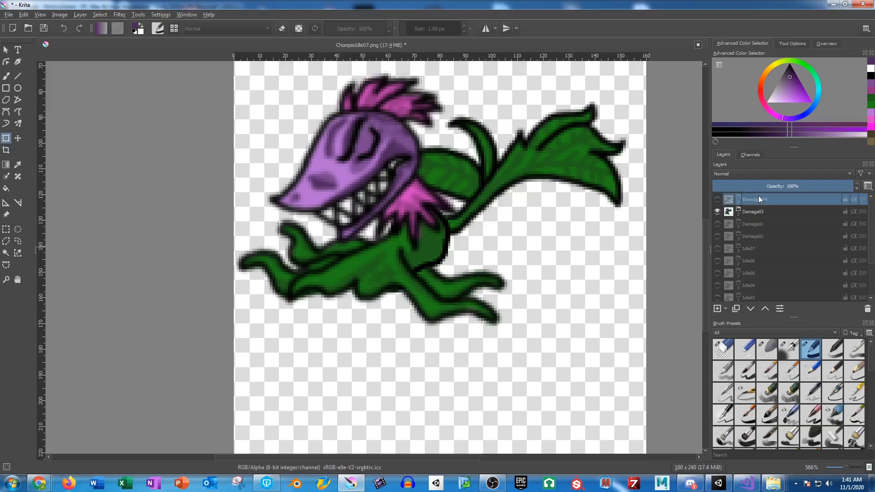
# Step: Duplicate the Damage01 group, move the copy above Damage04 and rename it Damage05
pyautogui.click(765, 235)
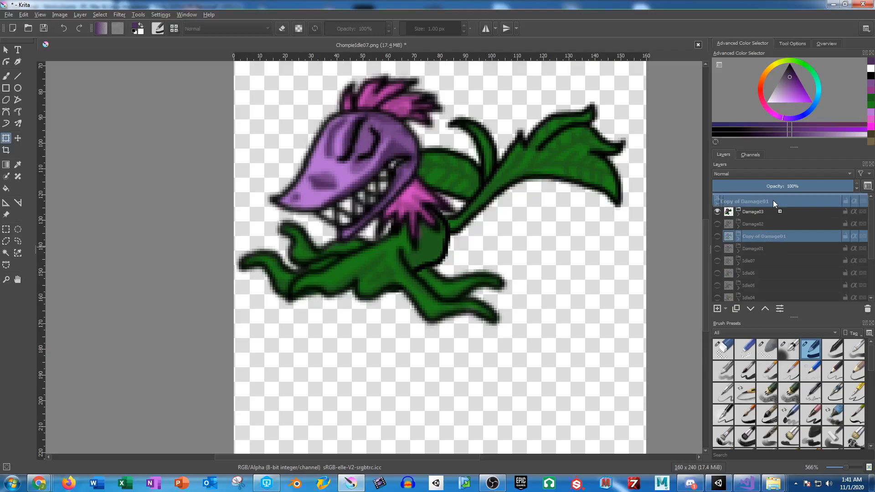
pyautogui.moveTo(780, 239); pyautogui.dragTo(775, 197)
pyautogui.doubleClick(772, 200)
pyautogui.write('Damage05')
pyautogui.press('Return')
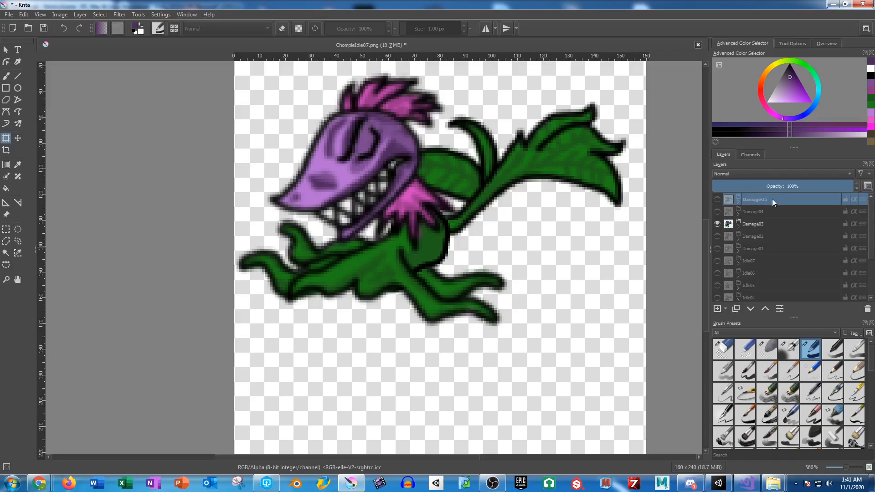
# Step: Hide Damage03 and show Damage04 and Damage05 to check the frame sequence, leaving Damage05 hidden
pyautogui.click(717, 224)
pyautogui.click(718, 211)
pyautogui.click(718, 199)
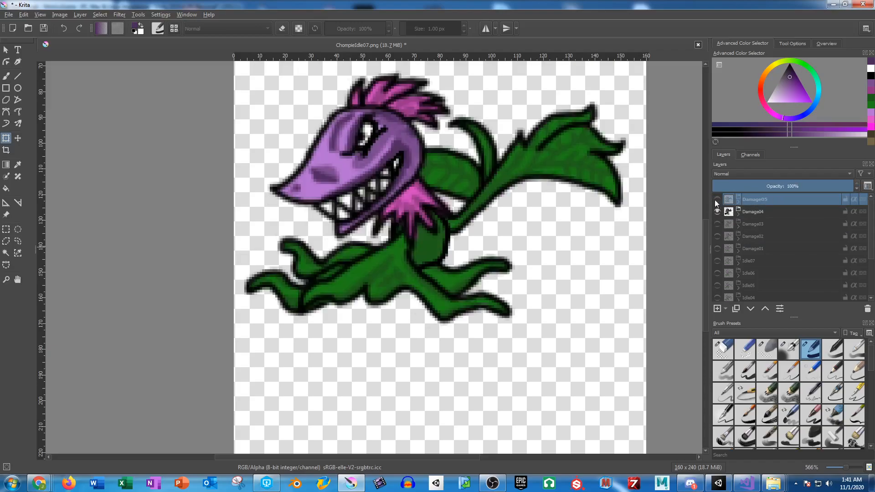
pyautogui.click(718, 199)
# Step: Show only the Damage01 group and save the image as ChompieDamage01.png in the CharacterSprites folder
pyautogui.click(718, 211)
pyautogui.click(717, 249)
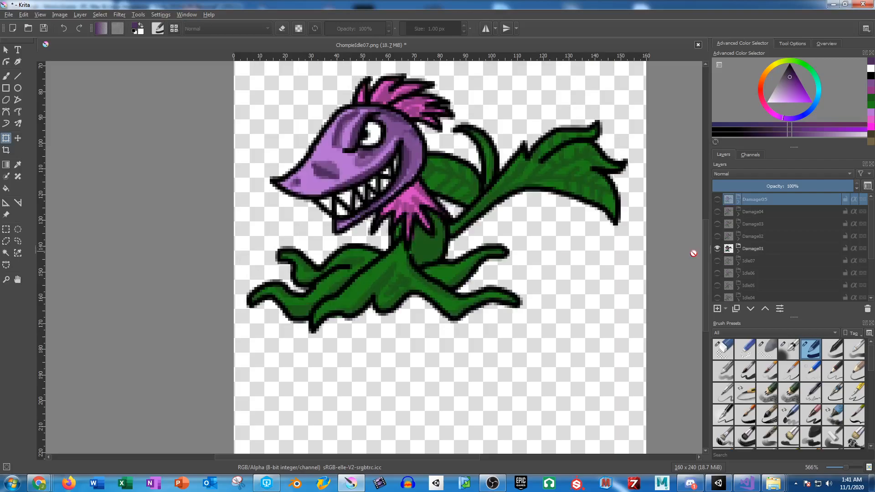
pyautogui.hotkey('ctrl', 'shift', 's')
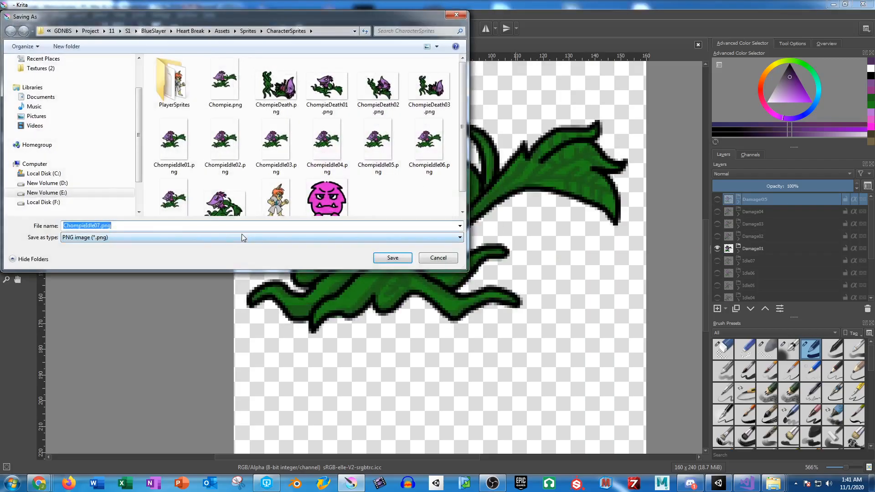
pyautogui.click(94, 226)
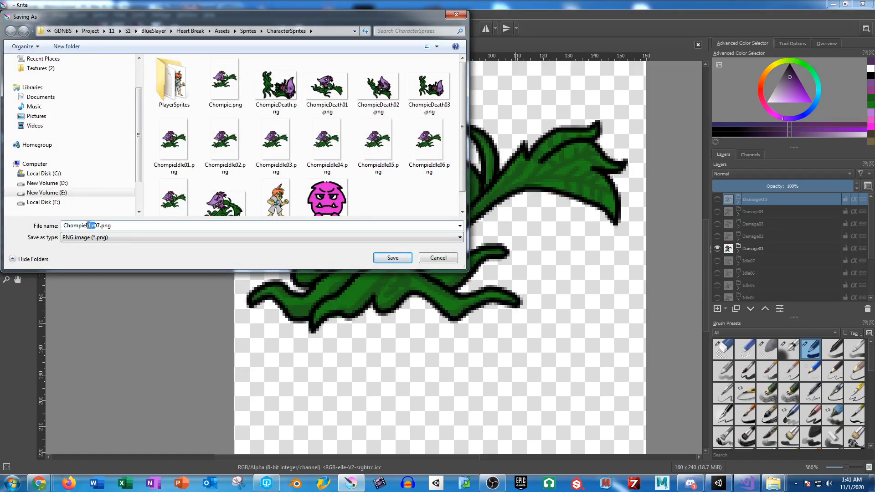
pyautogui.write('Damage01')
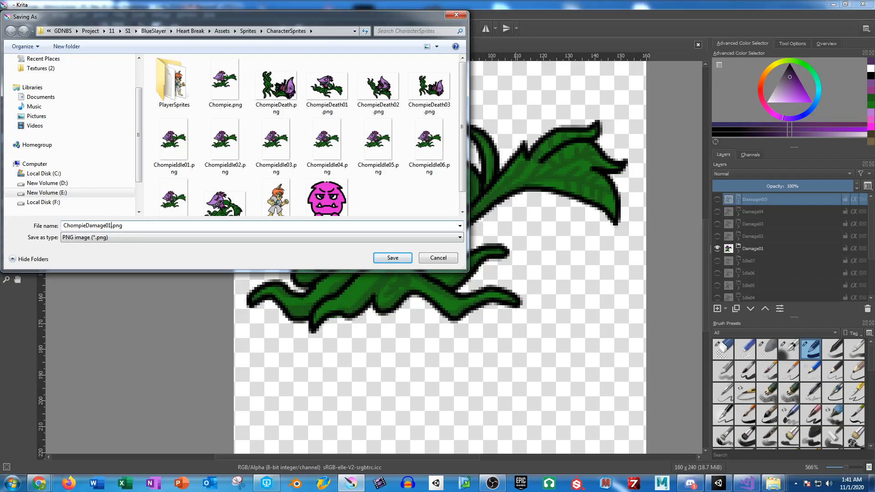
pyautogui.press('Return')
pyautogui.click(557, 382)
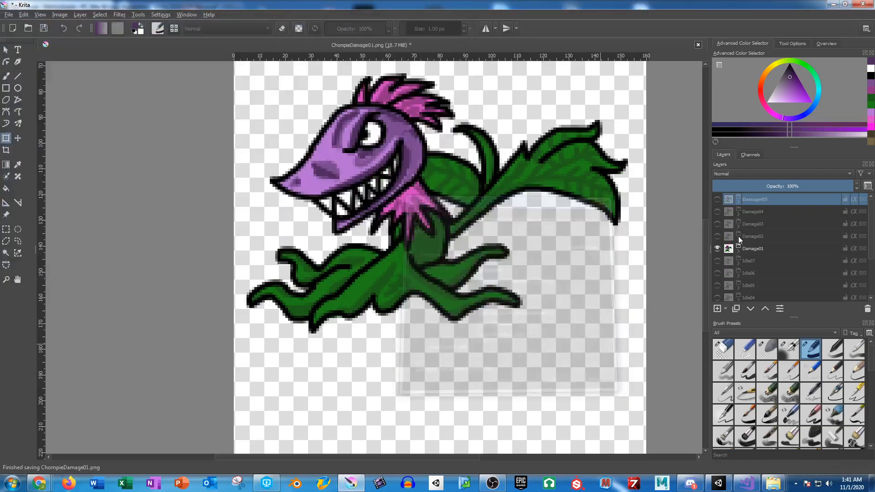
# Step: Hide Damage01, show Damage02 and save the image as ChompieDamage02.png
pyautogui.click(717, 249)
pyautogui.click(718, 236)
pyautogui.hotkey('ctrl', 'shift', 's')
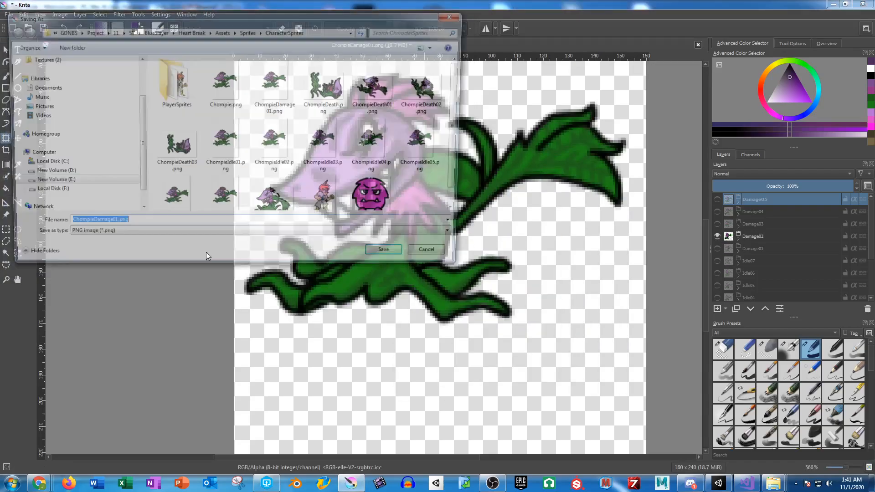
pyautogui.press('Right')
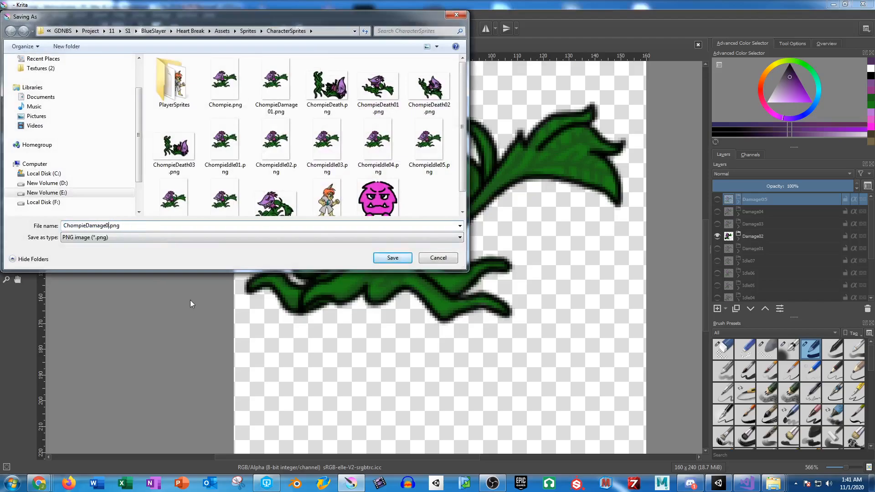
pyautogui.press('BackSpace')
pyautogui.write('2')
pyautogui.press('Return')
pyautogui.press('Return')
# Step: Hide Damage02, show Damage03 and save the image as ChompieDamage03.png
pyautogui.click(717, 236)
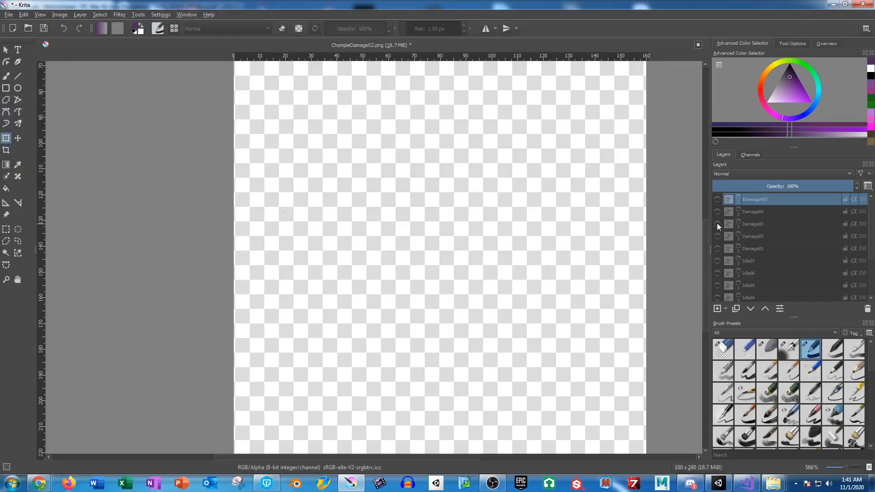
pyautogui.click(717, 224)
pyautogui.hotkey('ctrl', 'shift', 's')
pyautogui.click(112, 226)
pyautogui.press('Return')
pyautogui.press('Return')
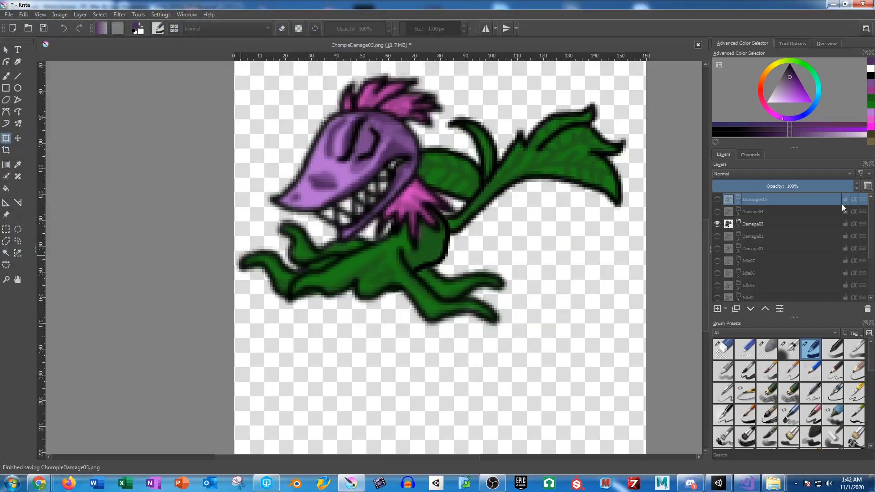
# Step: Hide Damage03, show Damage04 and save the image as ChompieDamage04.png
pyautogui.click(717, 224)
pyautogui.click(718, 211)
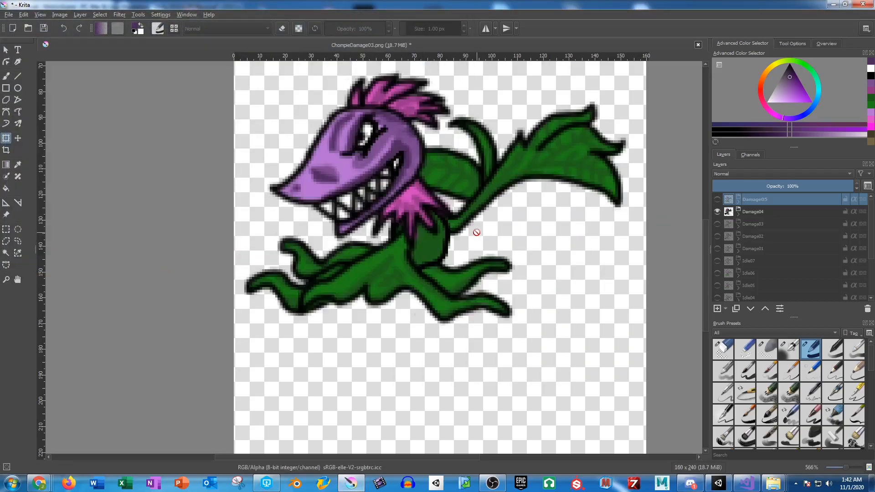
pyautogui.hotkey('ctrl', 'shift', 's')
pyautogui.click(110, 226)
pyautogui.press('BackSpace')
pyautogui.write('4')
pyautogui.press('Return')
pyautogui.press('Return')
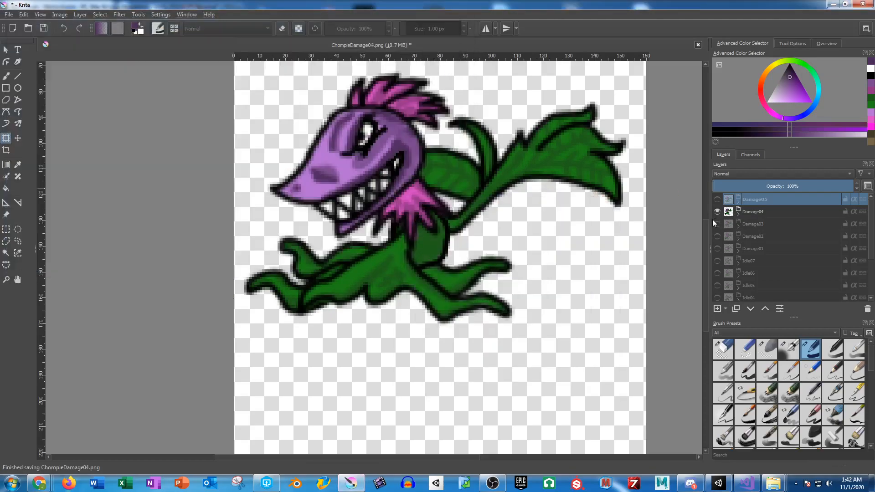
# Step: Hide Damage04, show Damage05 and save the image as ChompieDamage05.png
pyautogui.click(717, 211)
pyautogui.click(718, 199)
pyautogui.hotkey('ctrl', 'shift', 's')
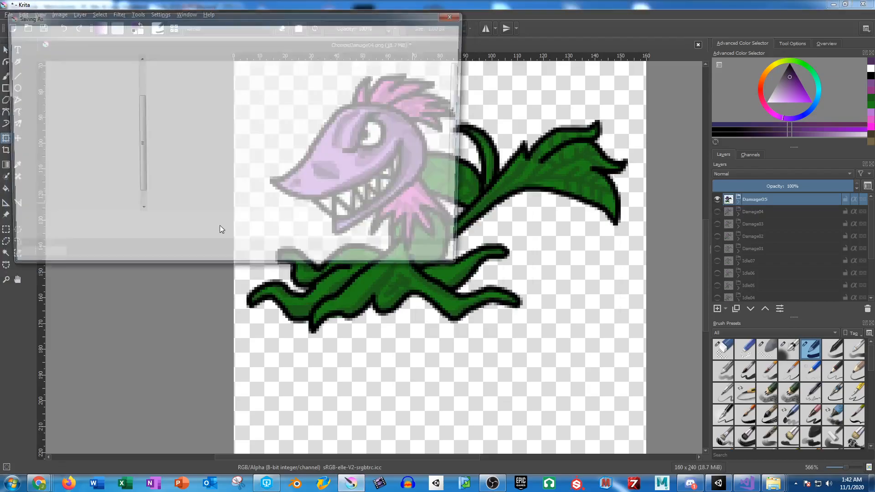
pyautogui.click(111, 225)
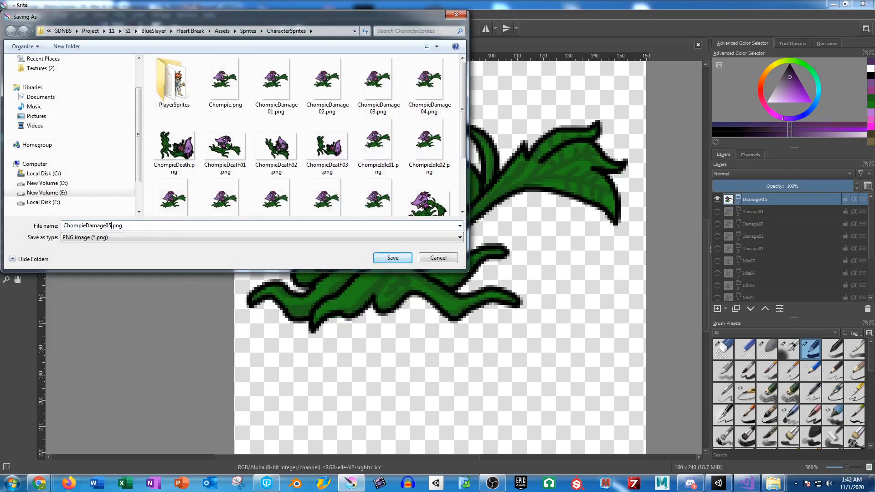
pyautogui.press('Return')
pyautogui.press('Return')
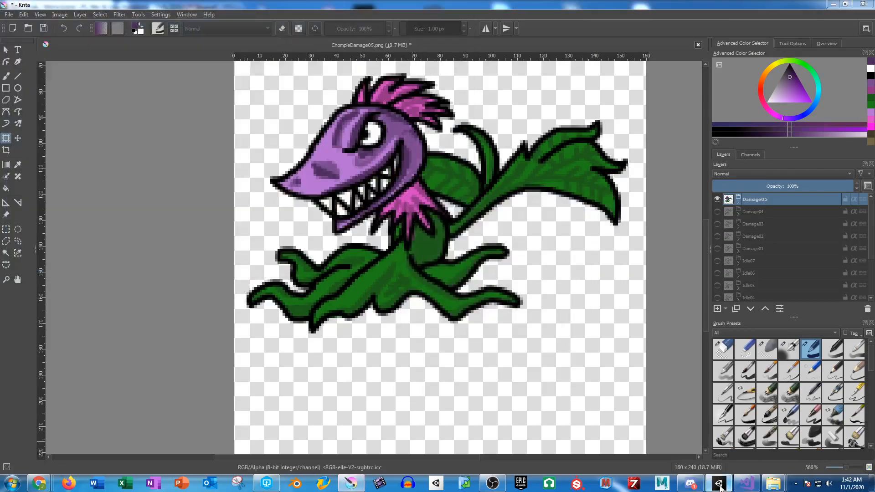
# Step: Switch to Unity and apply the Sprite (2D and UI) texture type to the five ChompieDamage images
pyautogui.click(719, 484)
pyautogui.click(244, 406)
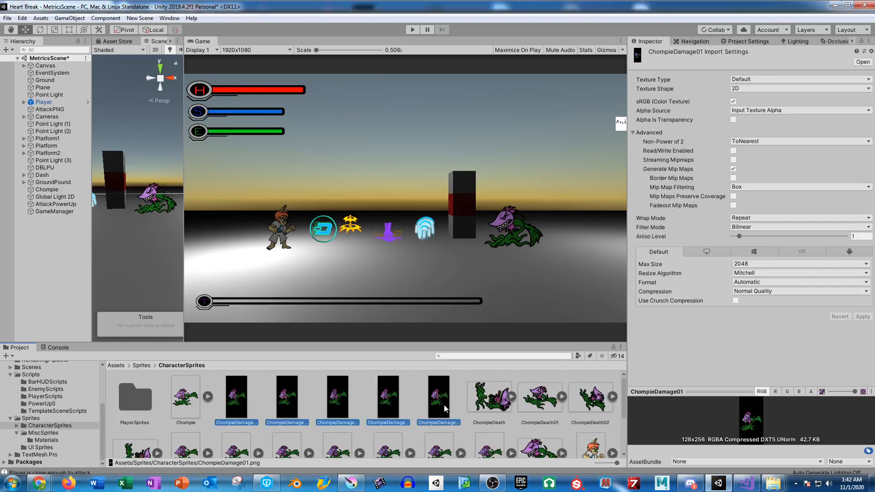
pyautogui.keyDown('shift'); pyautogui.click(446, 409); pyautogui.keyUp('shift')
pyautogui.click(755, 79)
pyautogui.click(770, 120)
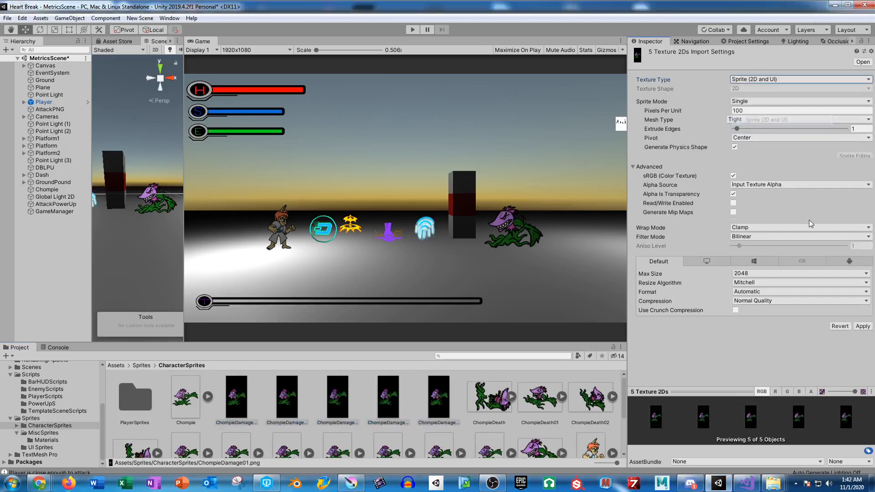
pyautogui.click(863, 326)
# Step: Try to add the five damage sprites to the ChompieDamage clip, then delete the clip's last keyframe at 0:50
pyautogui.moveTo(874, 78); pyautogui.dragTo(610, 73)
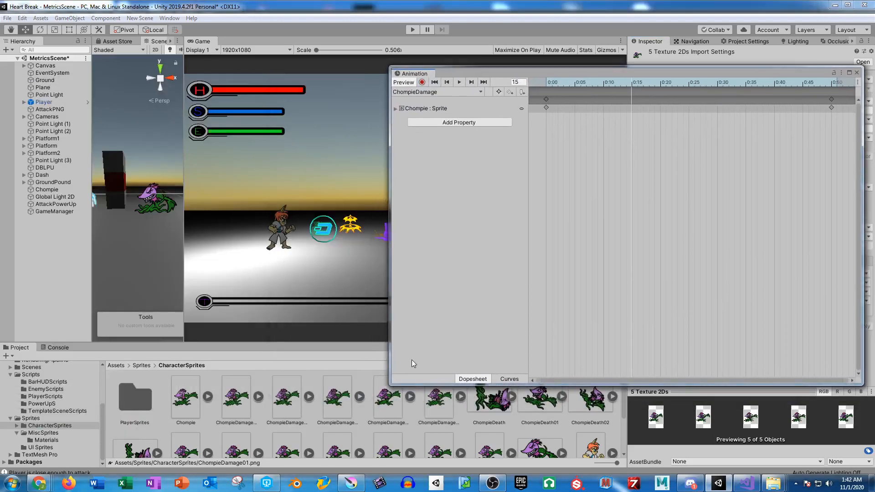
pyautogui.click(236, 418)
pyautogui.keyDown('shift'); pyautogui.click(439, 410); pyautogui.keyUp('shift')
pyautogui.moveTo(439, 410); pyautogui.dragTo(581, 195)
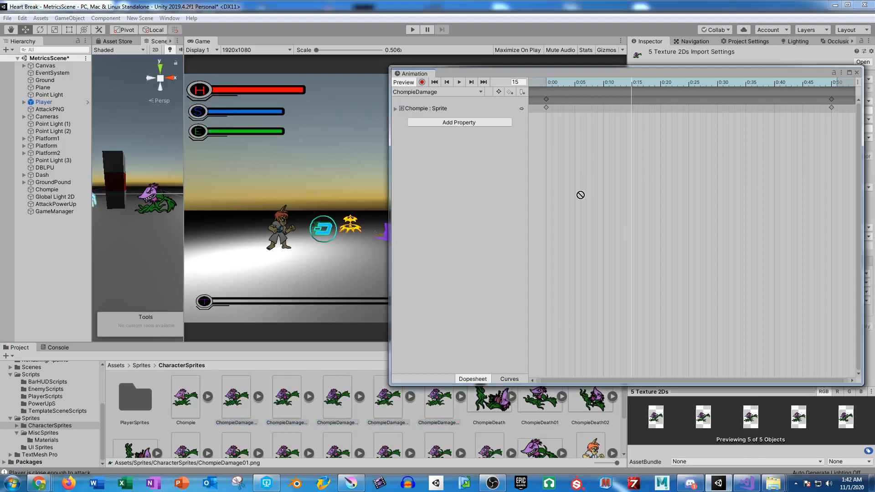
pyautogui.click(831, 107)
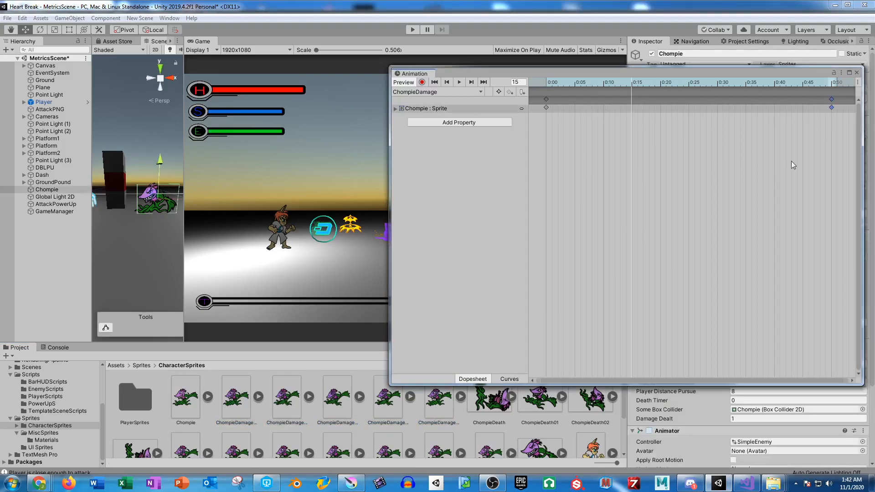
pyautogui.press('Delete')
# Step: Add the five ChompieDamage sprites to the ChompieDamage animation timeline and space out their keyframes
pyautogui.click(235, 421)
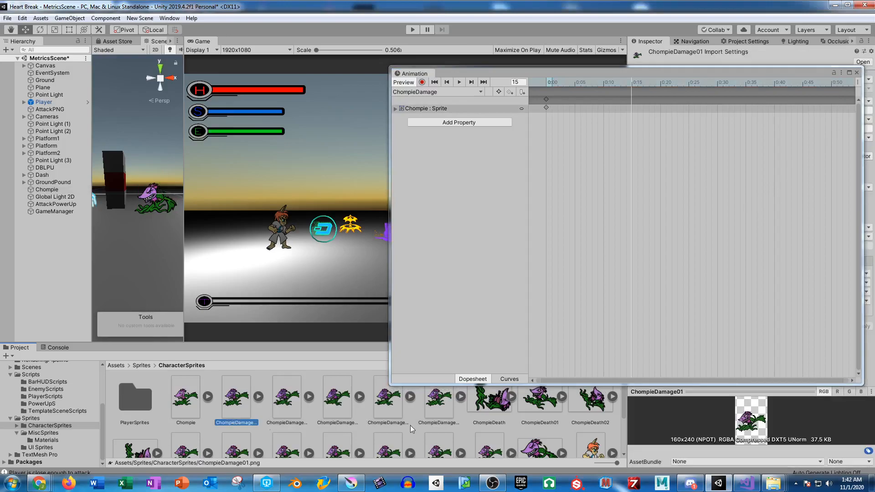
pyautogui.keyDown('shift'); pyautogui.click(439, 401); pyautogui.keyUp('shift')
pyautogui.moveTo(438, 404); pyautogui.dragTo(837, 108)
pyautogui.moveTo(805, 165); pyautogui.dragTo(651, 159)
pyautogui.moveTo(683, 109)
pyautogui.mouseDown()
pyautogui.moveTo(684, 102)
pyautogui.moveTo(740, 101)
pyautogui.moveTo(682, 101)
pyautogui.mouseUp()
# Step: Set the five damage sprites to 50 pixels per unit, apply it and move the Animation window out of the way
pyautogui.moveTo(751, 72); pyautogui.dragTo(398, 101)
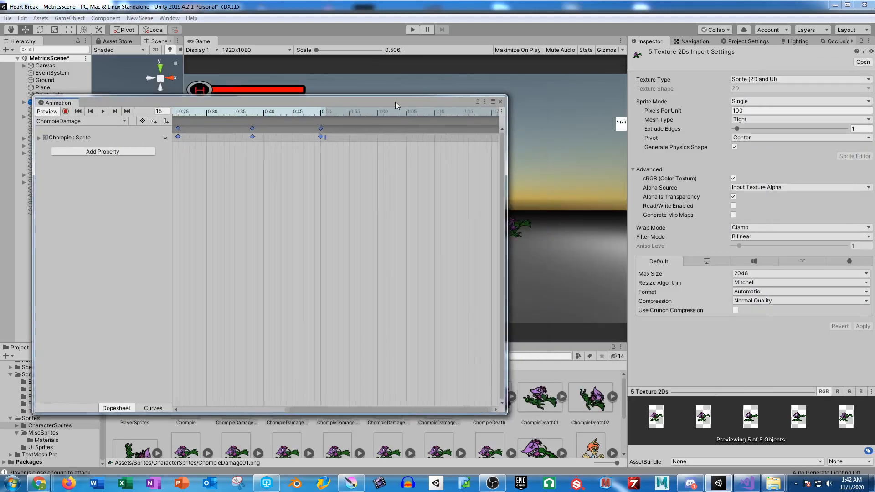
pyautogui.click(760, 109)
pyautogui.write('50')
pyautogui.click(862, 326)
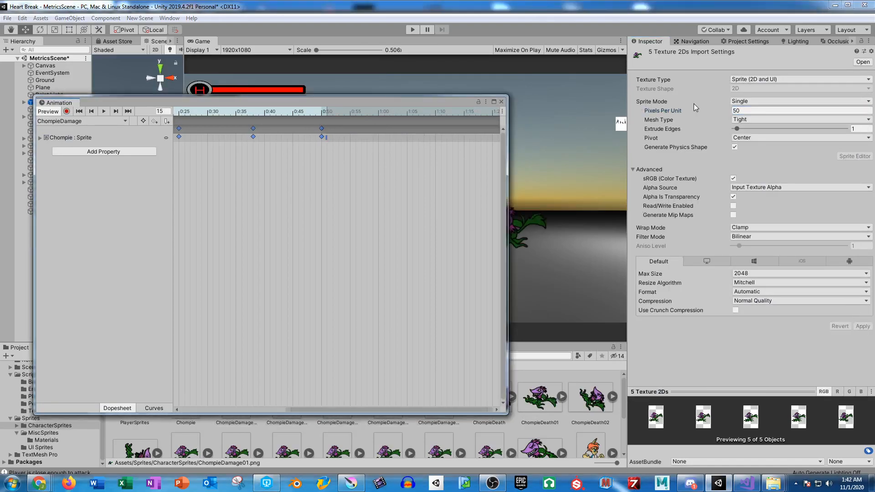
pyautogui.click(410, 92)
pyautogui.moveTo(256, 103); pyautogui.dragTo(0, 183)
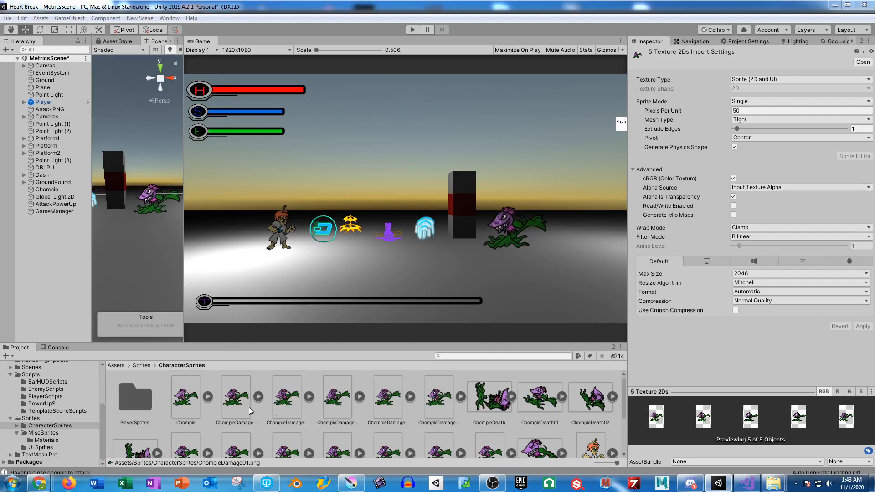
# Step: Select the Chompie object, bring up its ChompieDamage clip and adjust the timing of the middle keyframes
pyautogui.scroll(-2, 405, 409)
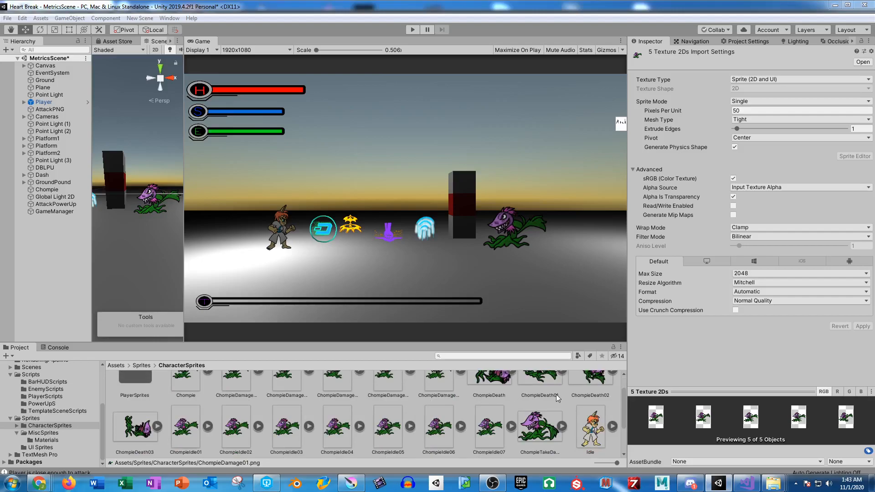
pyautogui.scroll(-1, 540, 432)
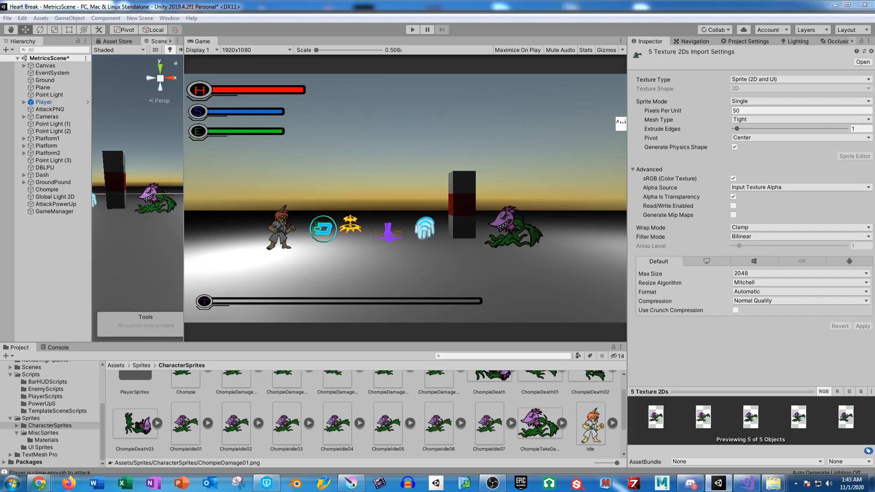
pyautogui.click(47, 190)
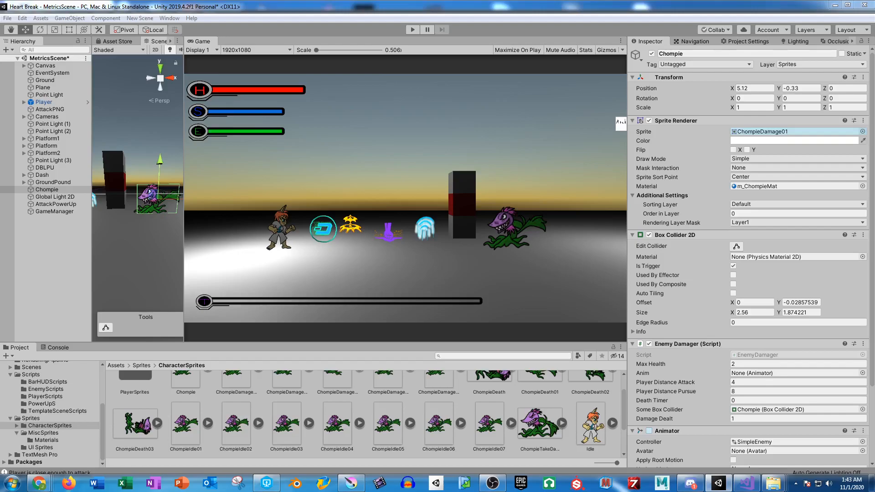
pyautogui.moveTo(0, 161); pyautogui.dragTo(537, 161)
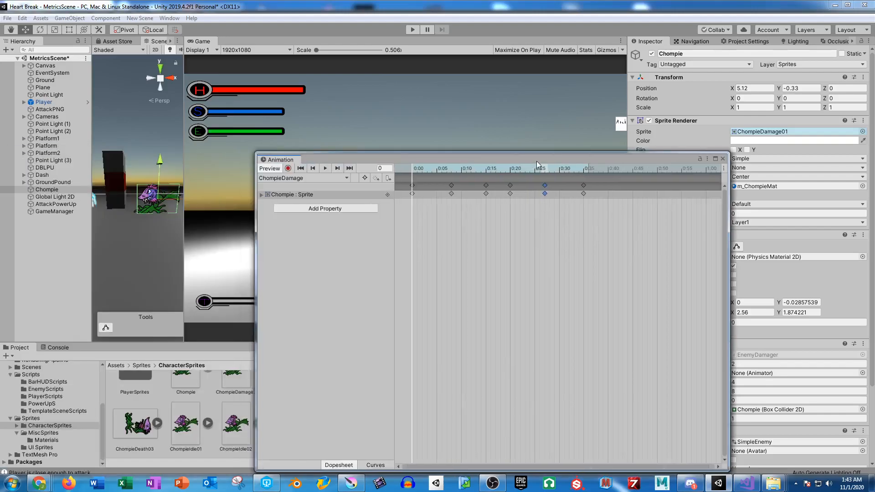
pyautogui.keyDown('shift'); pyautogui.click(511, 185); pyautogui.keyUp('shift')
pyautogui.moveTo(486, 186); pyautogui.dragTo(0, 158)
pyautogui.keyDown('shift'); pyautogui.click(520, 186); pyautogui.keyUp('shift')
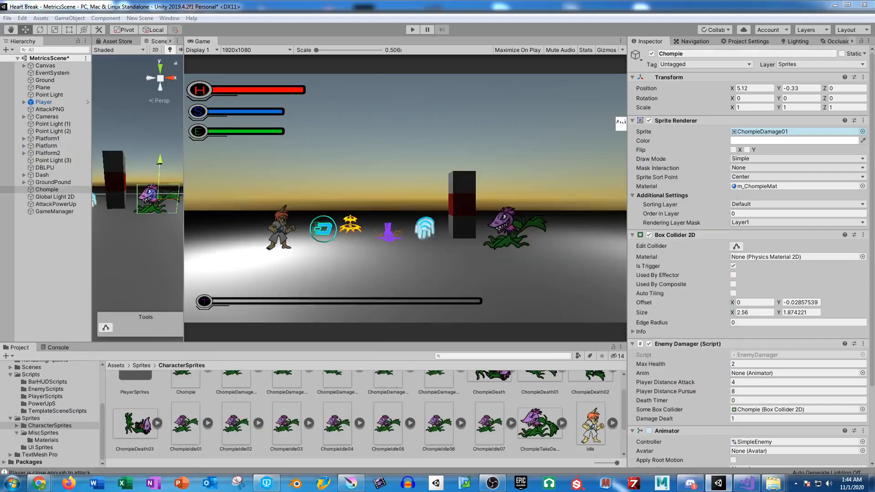